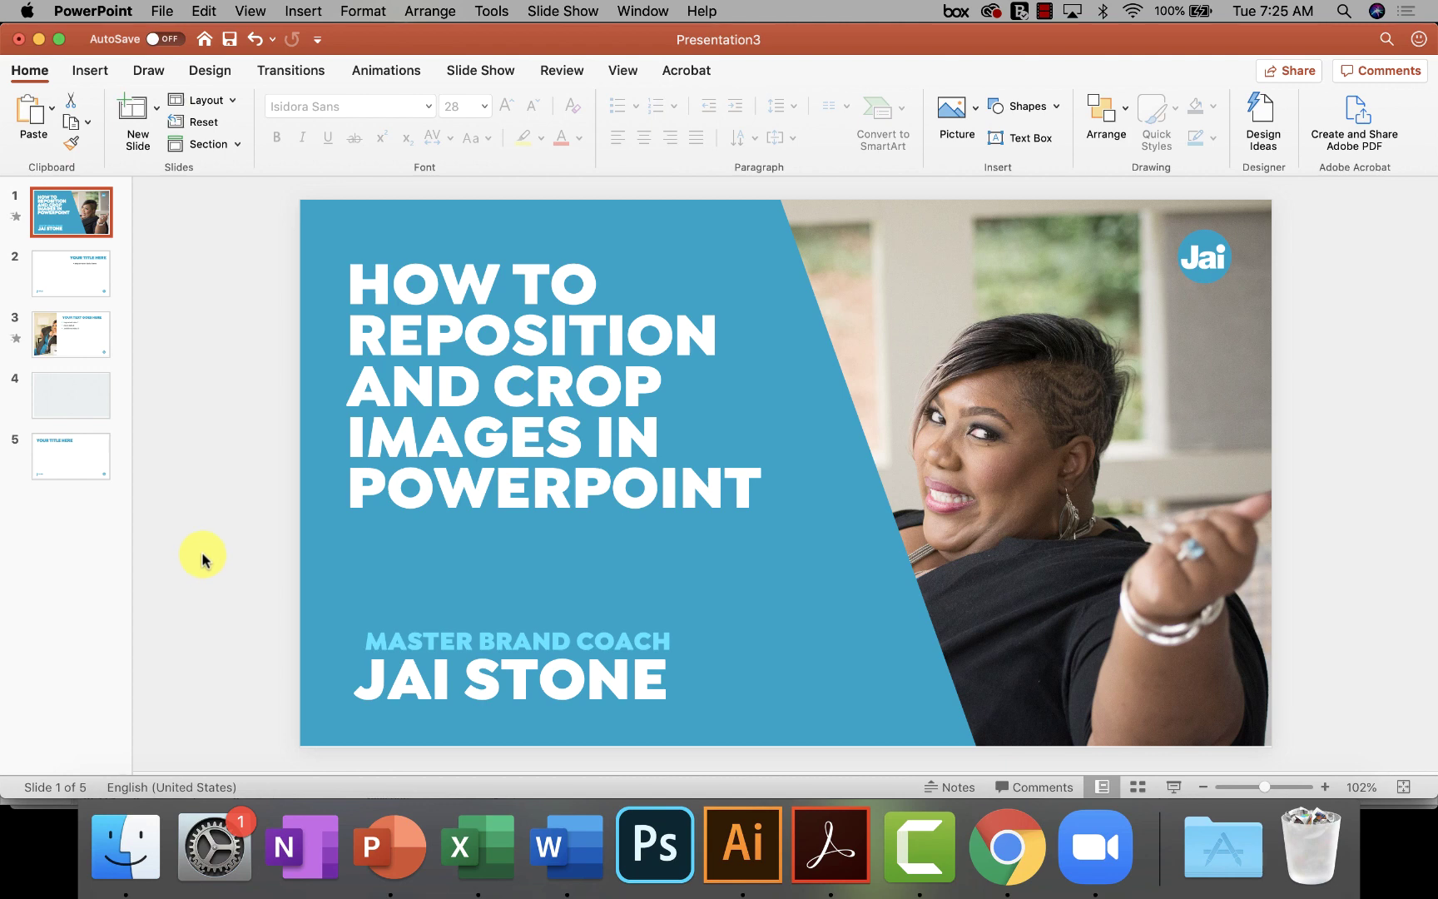
Insert aa_social3.jpeg into the slanted picture placeholder on slide 2
click(89, 264)
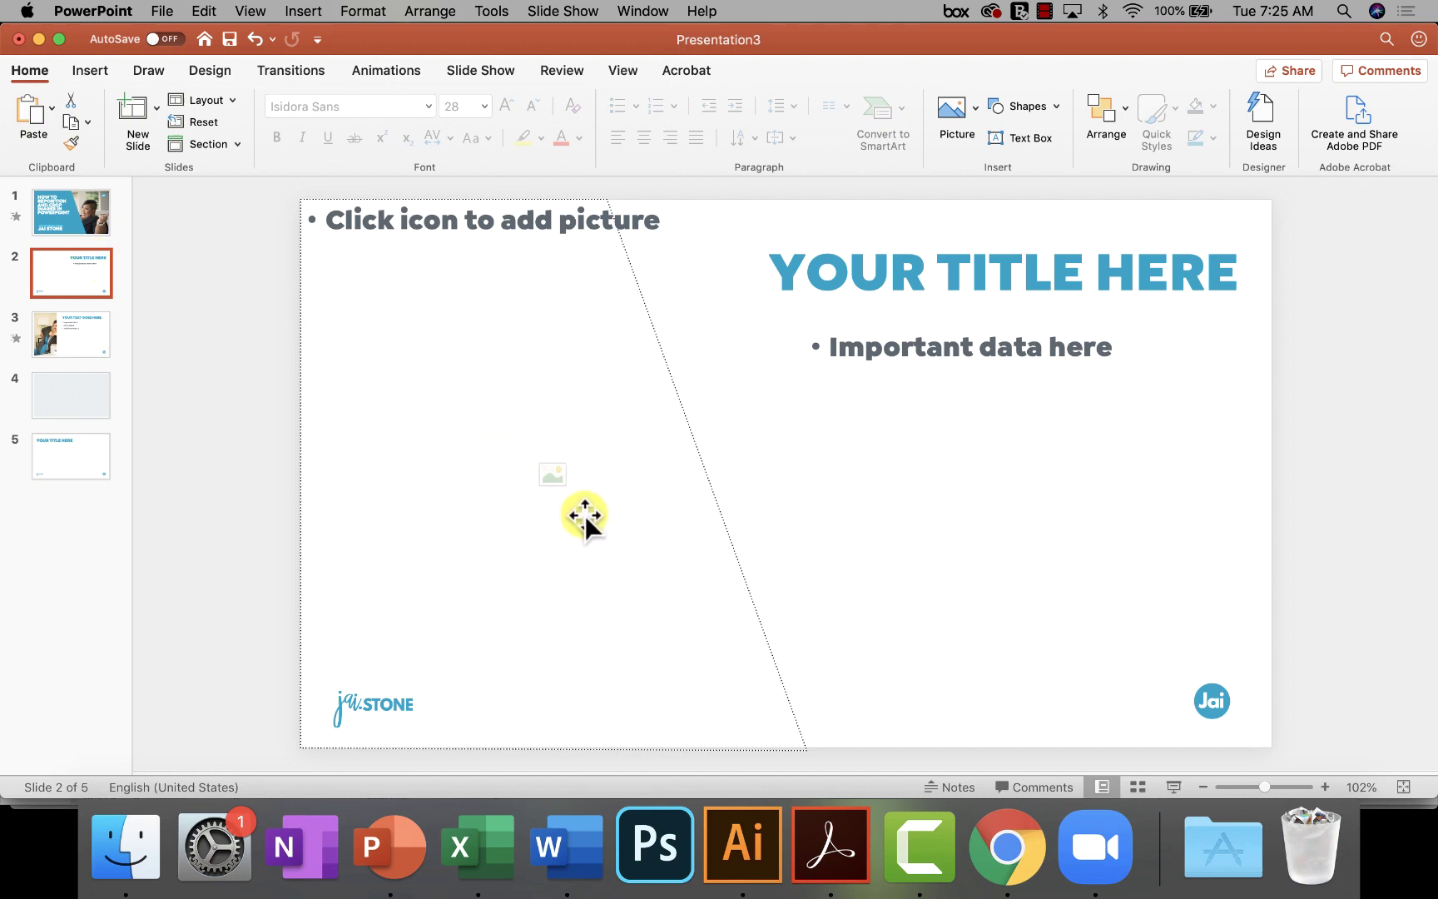
click(551, 476)
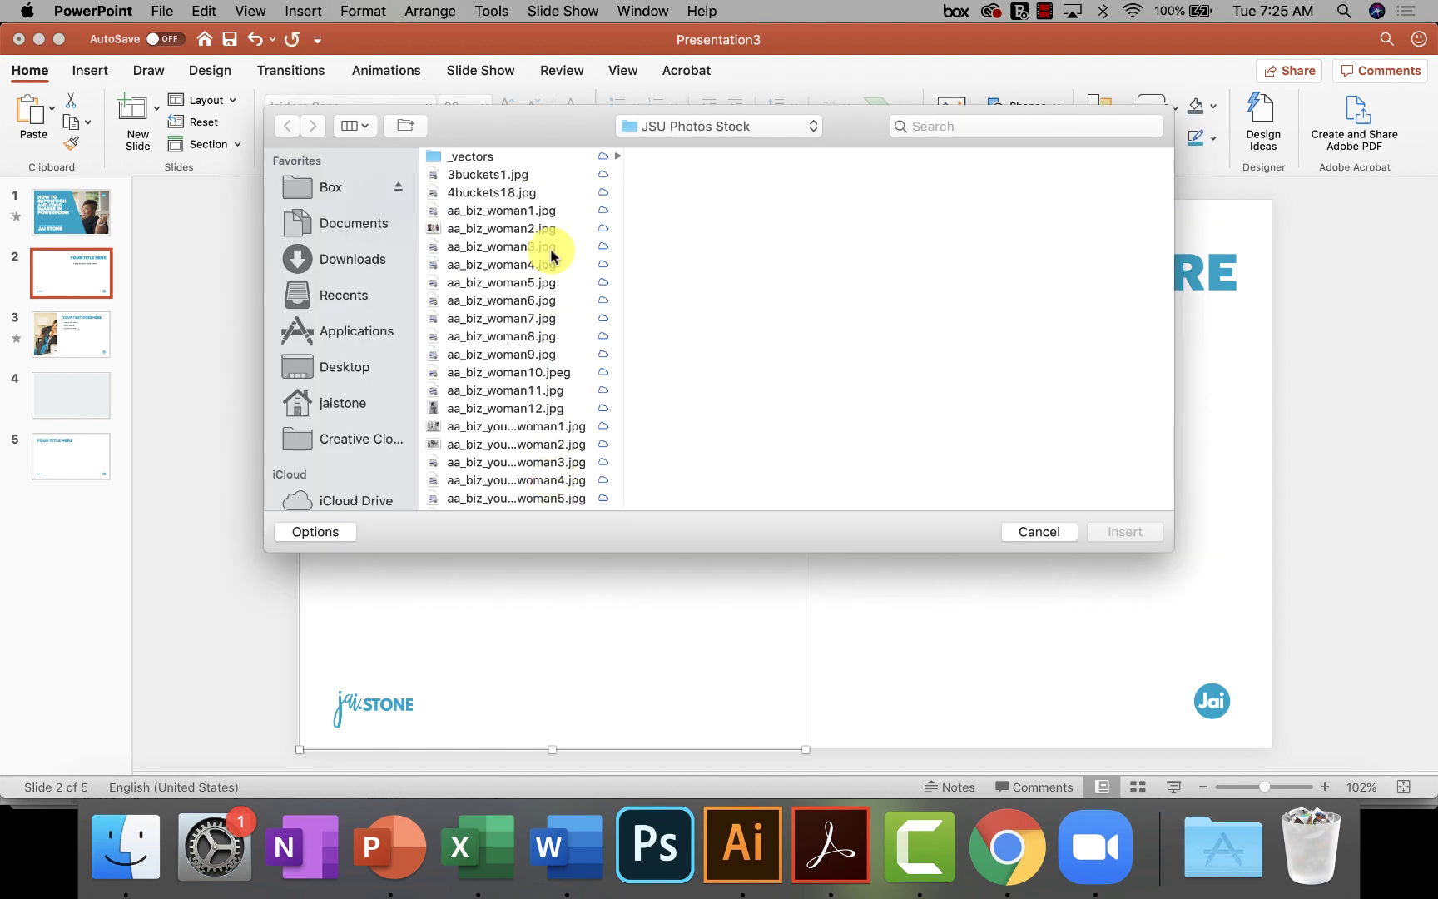
scroll(516, 403, down, 10)
scroll(517, 403, up, 2)
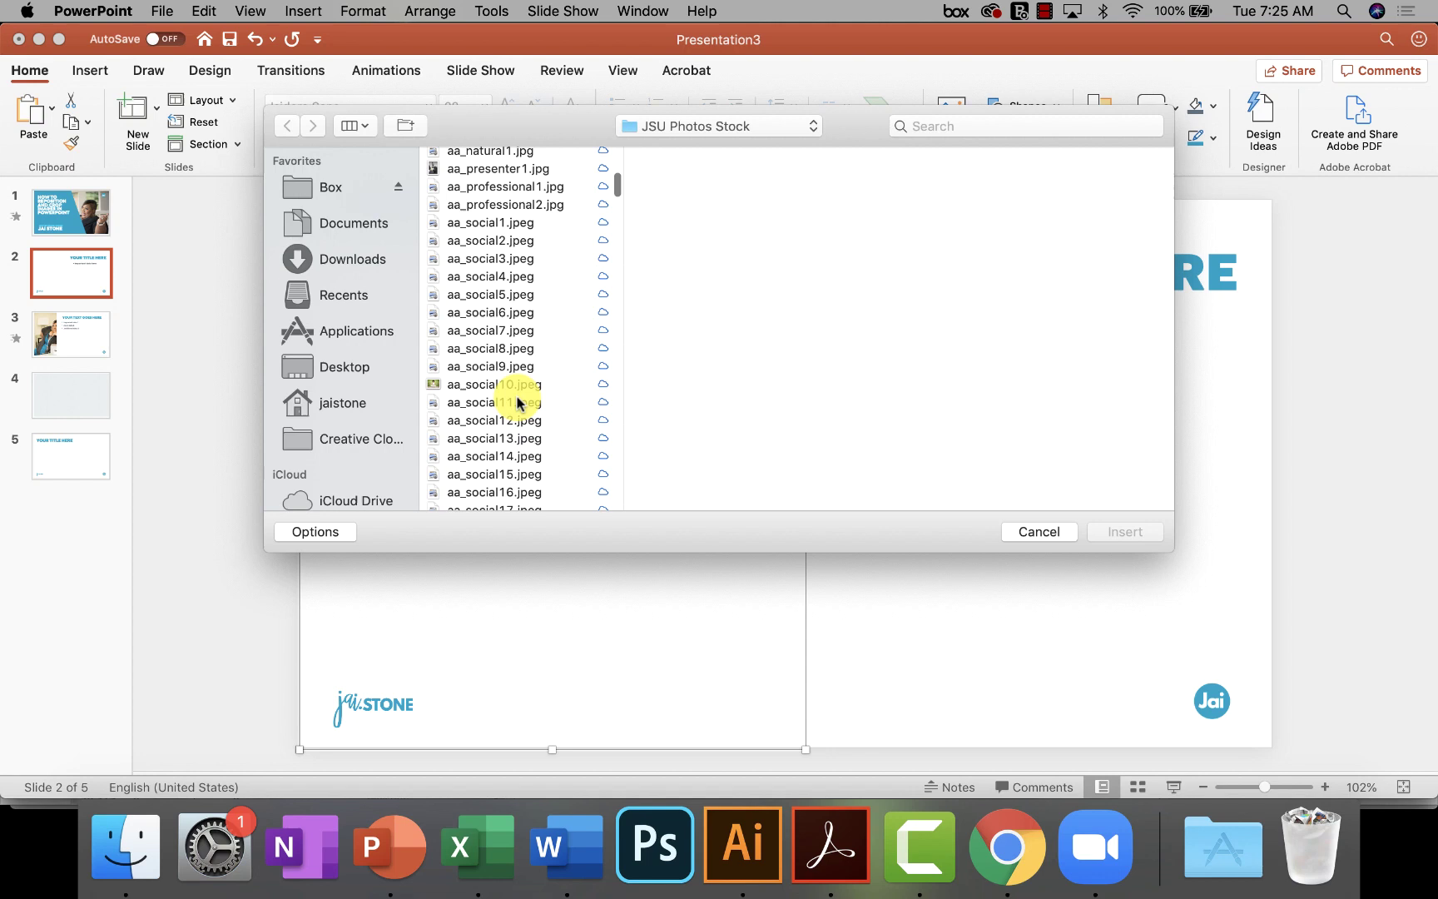
click(487, 268)
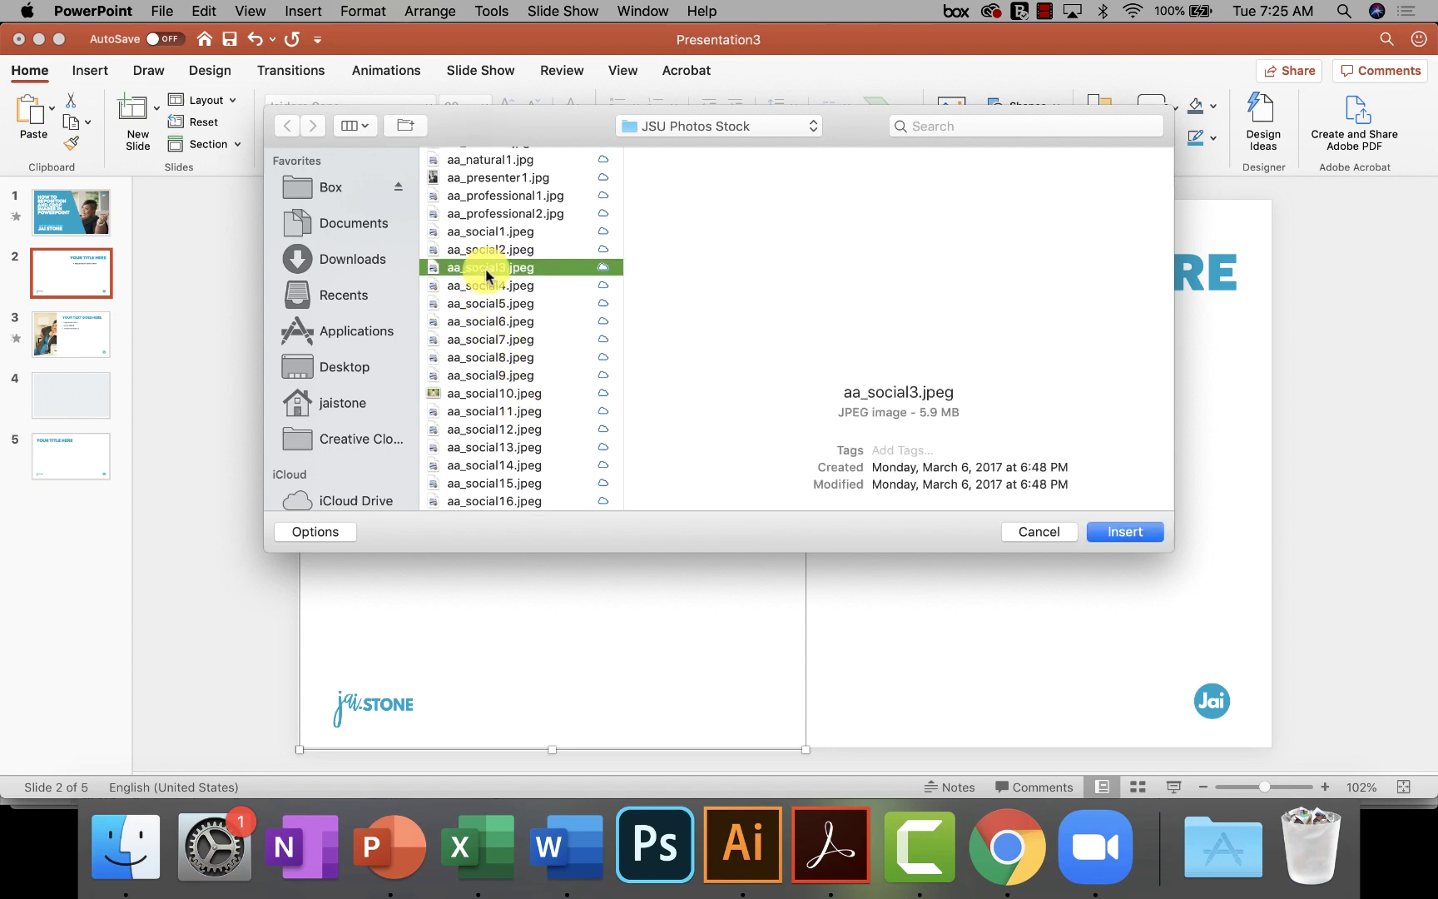
click(1126, 531)
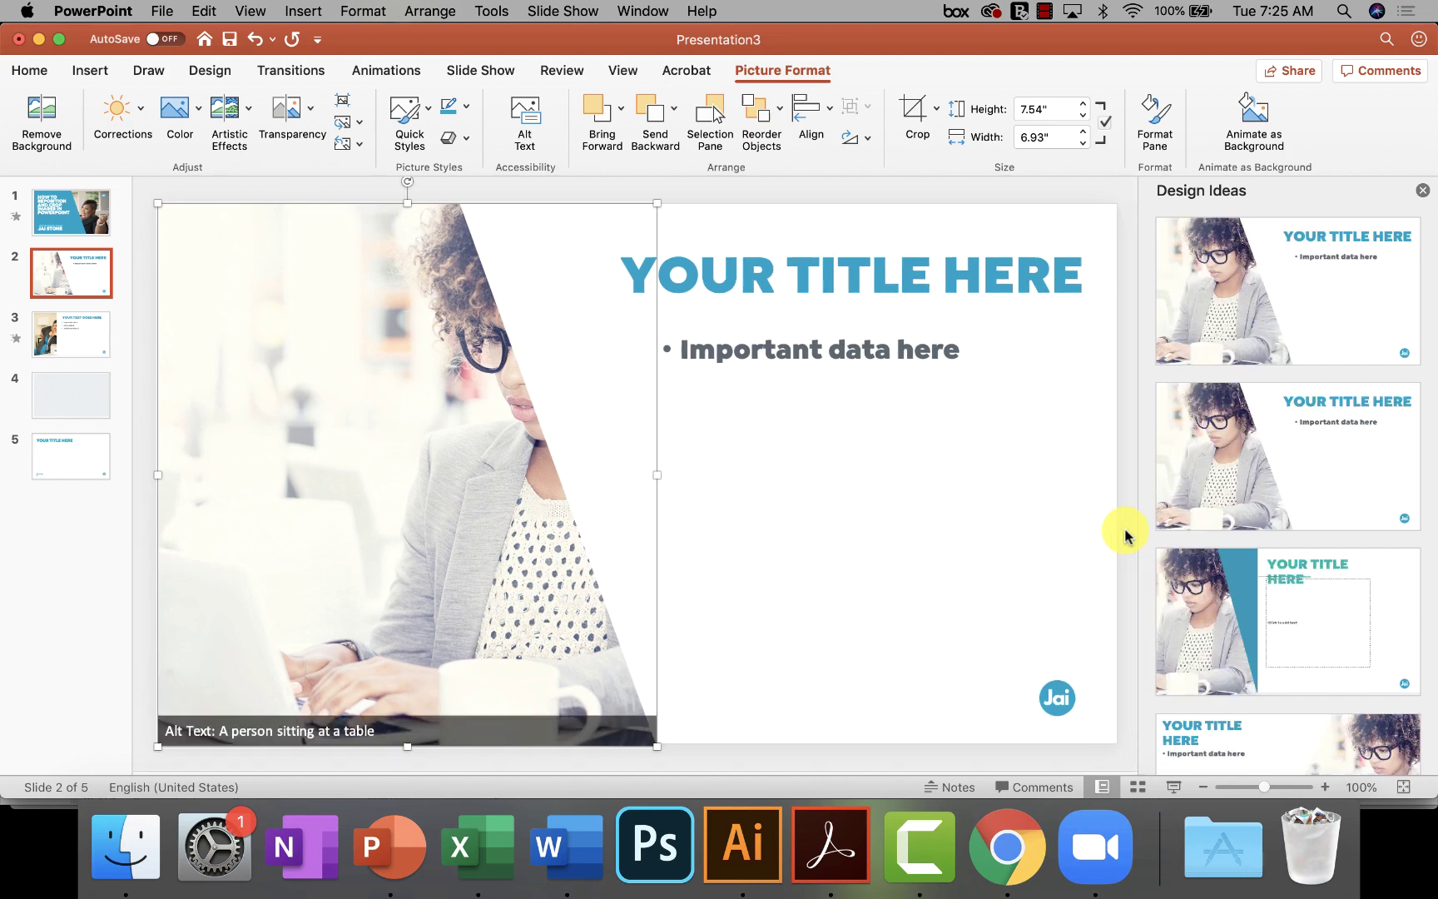
Close Design Ideas, squeeze the photo from its right and top edges, then undo both changes
click(1423, 198)
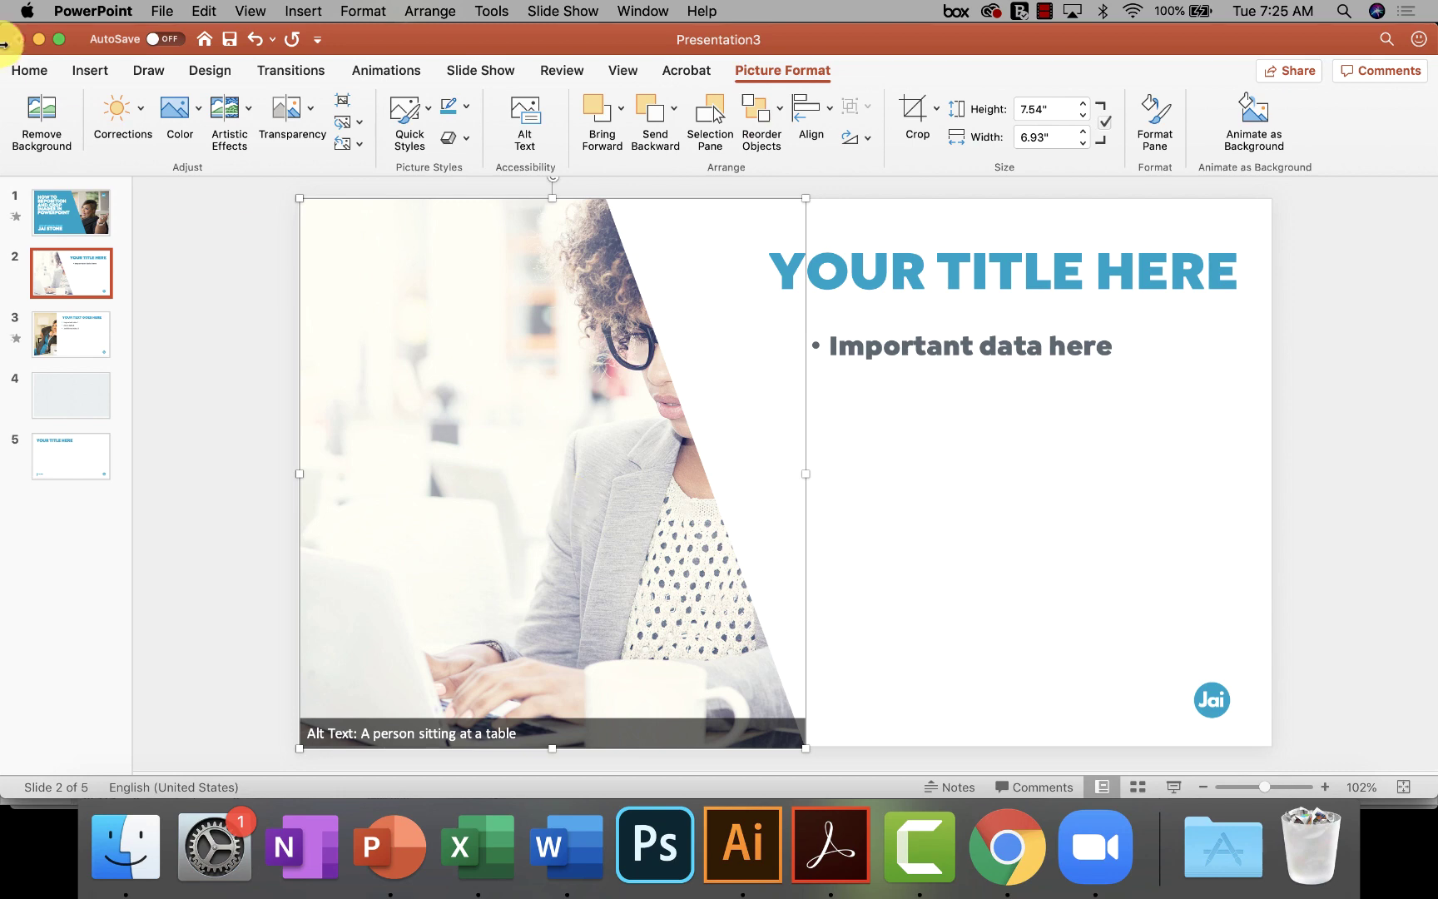
click(36, 78)
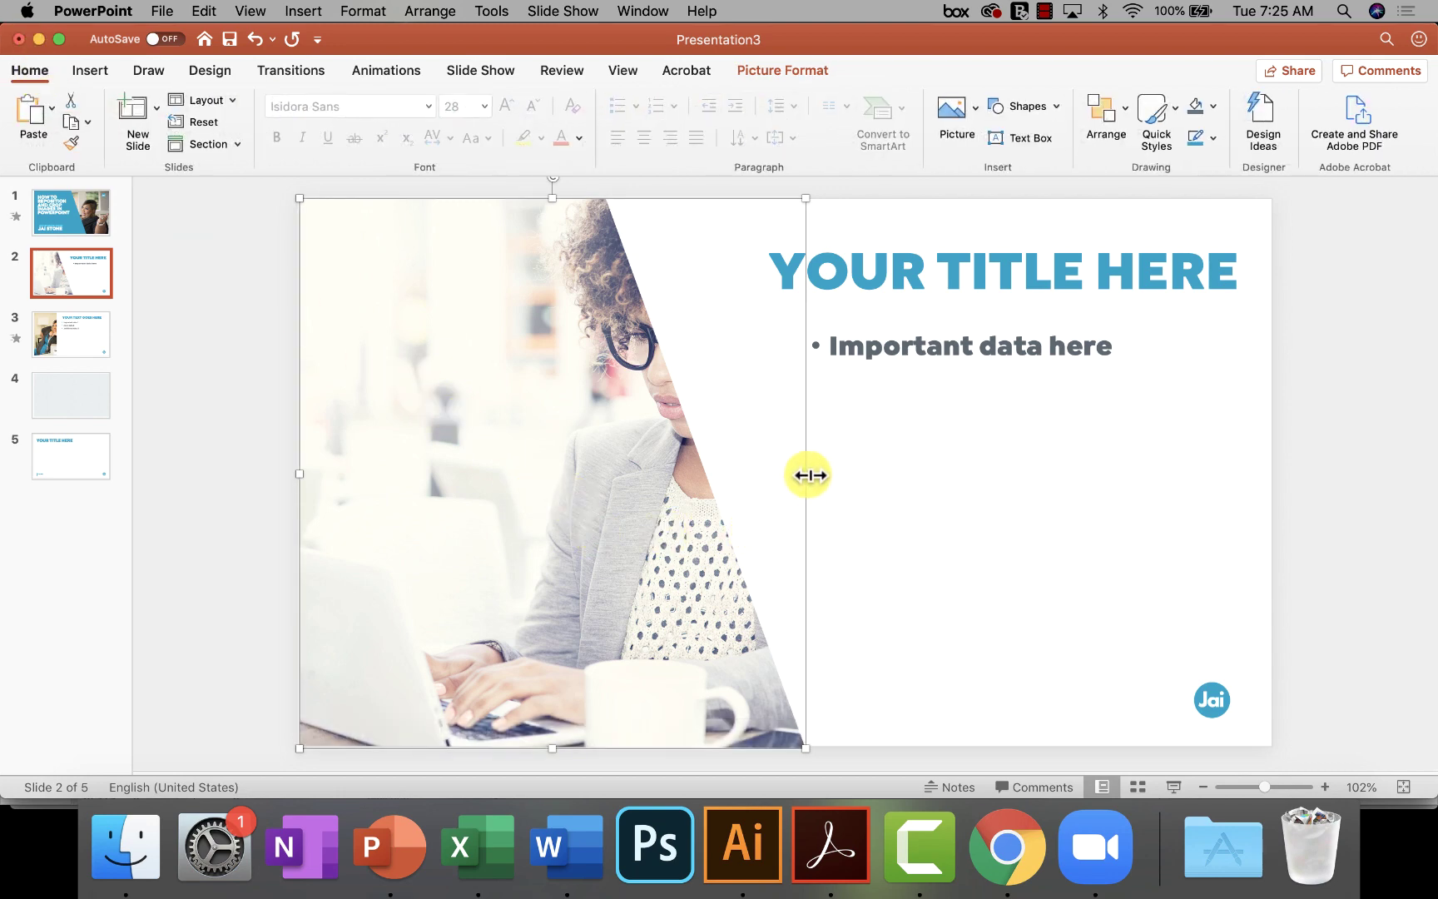
drag(807, 475, 612, 486)
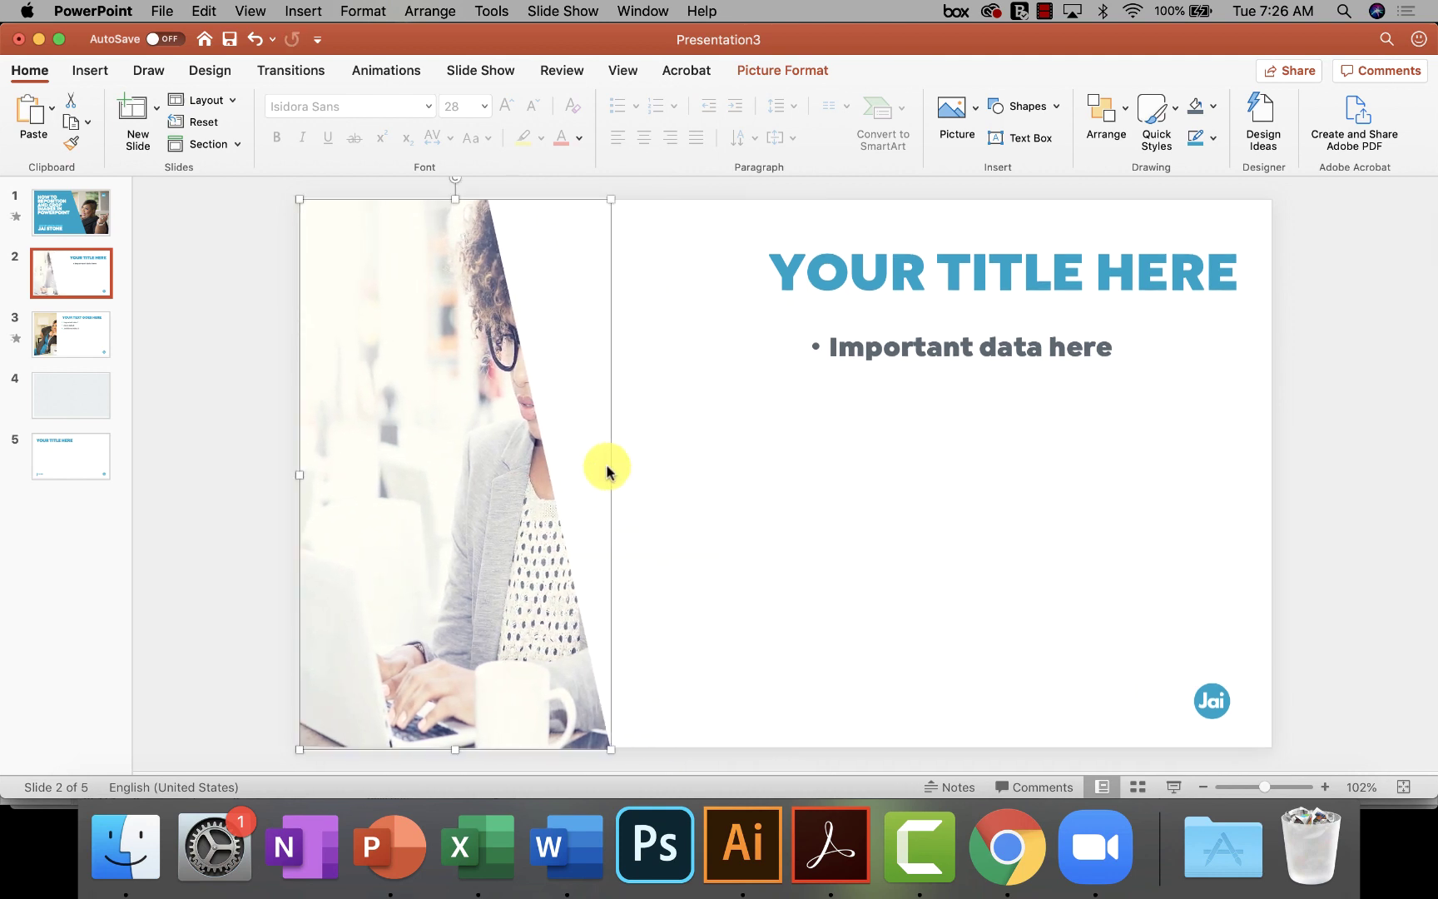
drag(457, 194, 437, 395)
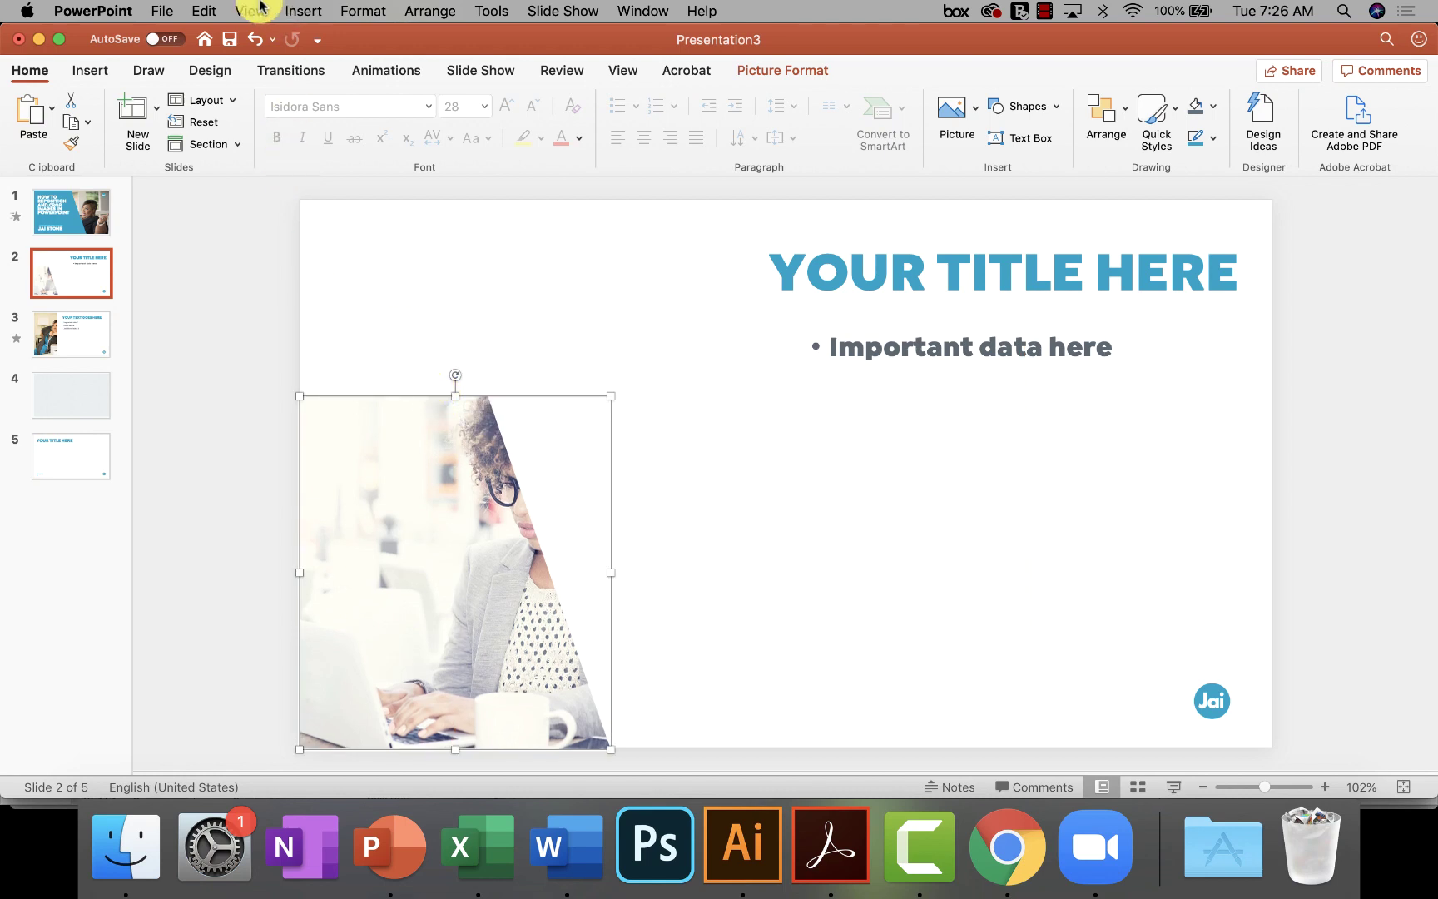
click(252, 38)
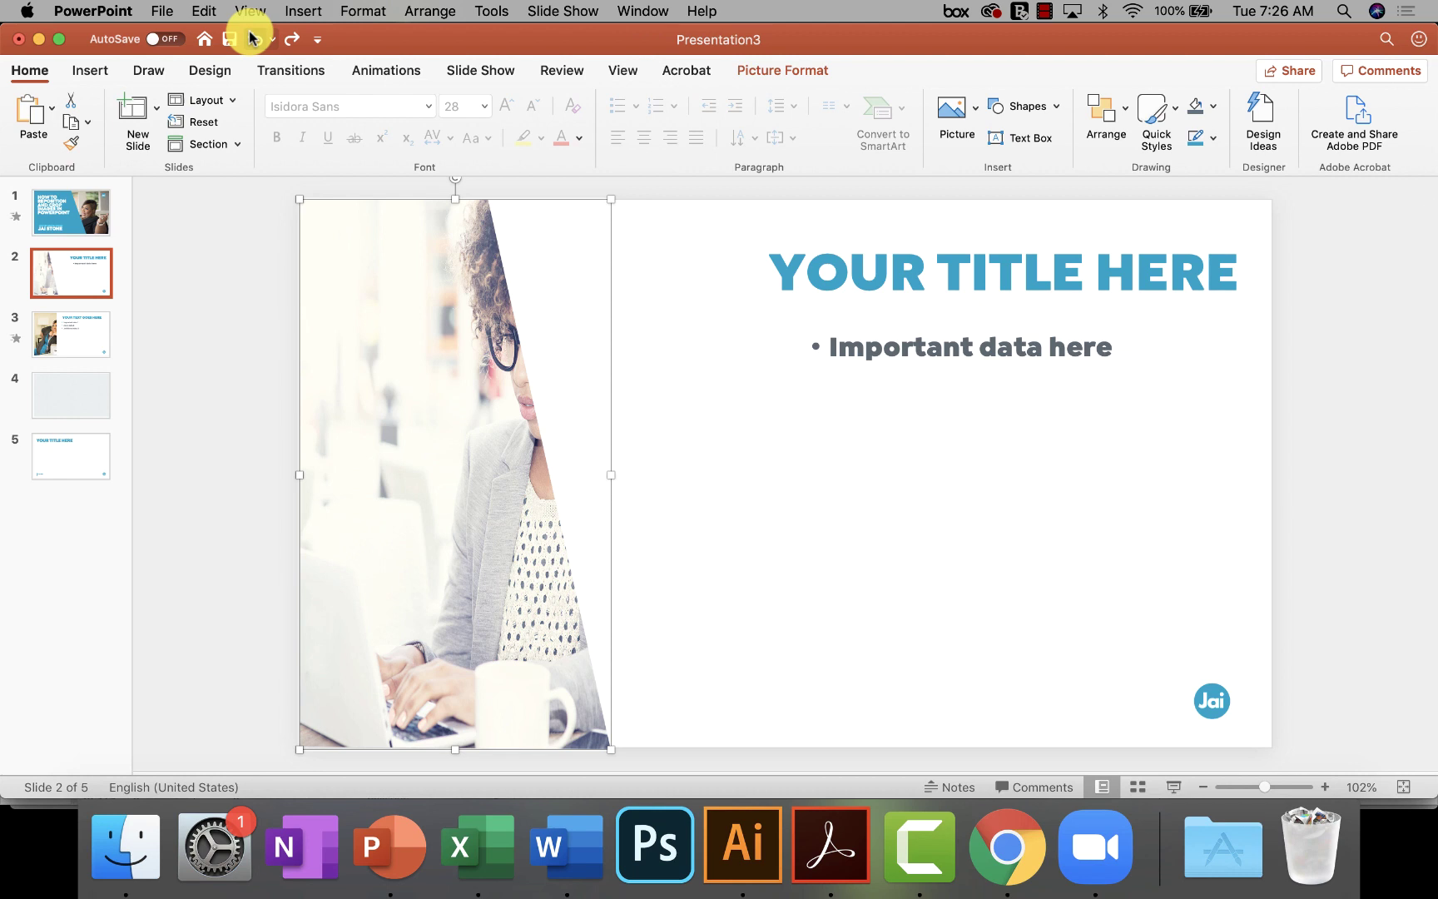
click(252, 37)
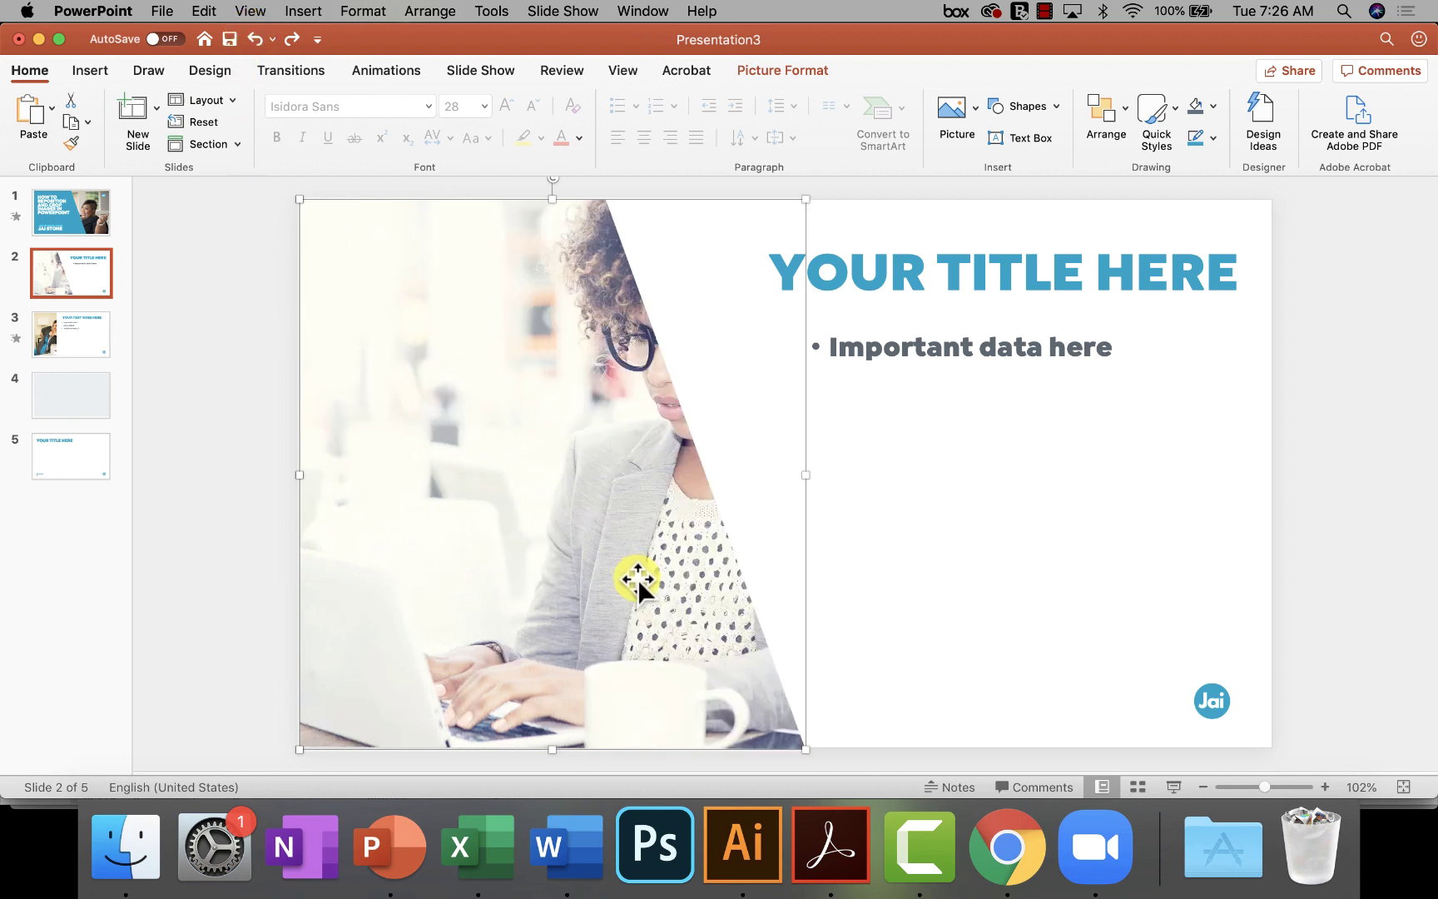
Reselect the slide 2 photo (7.54" by 6.93") and show its Picture Format commands
click(256, 391)
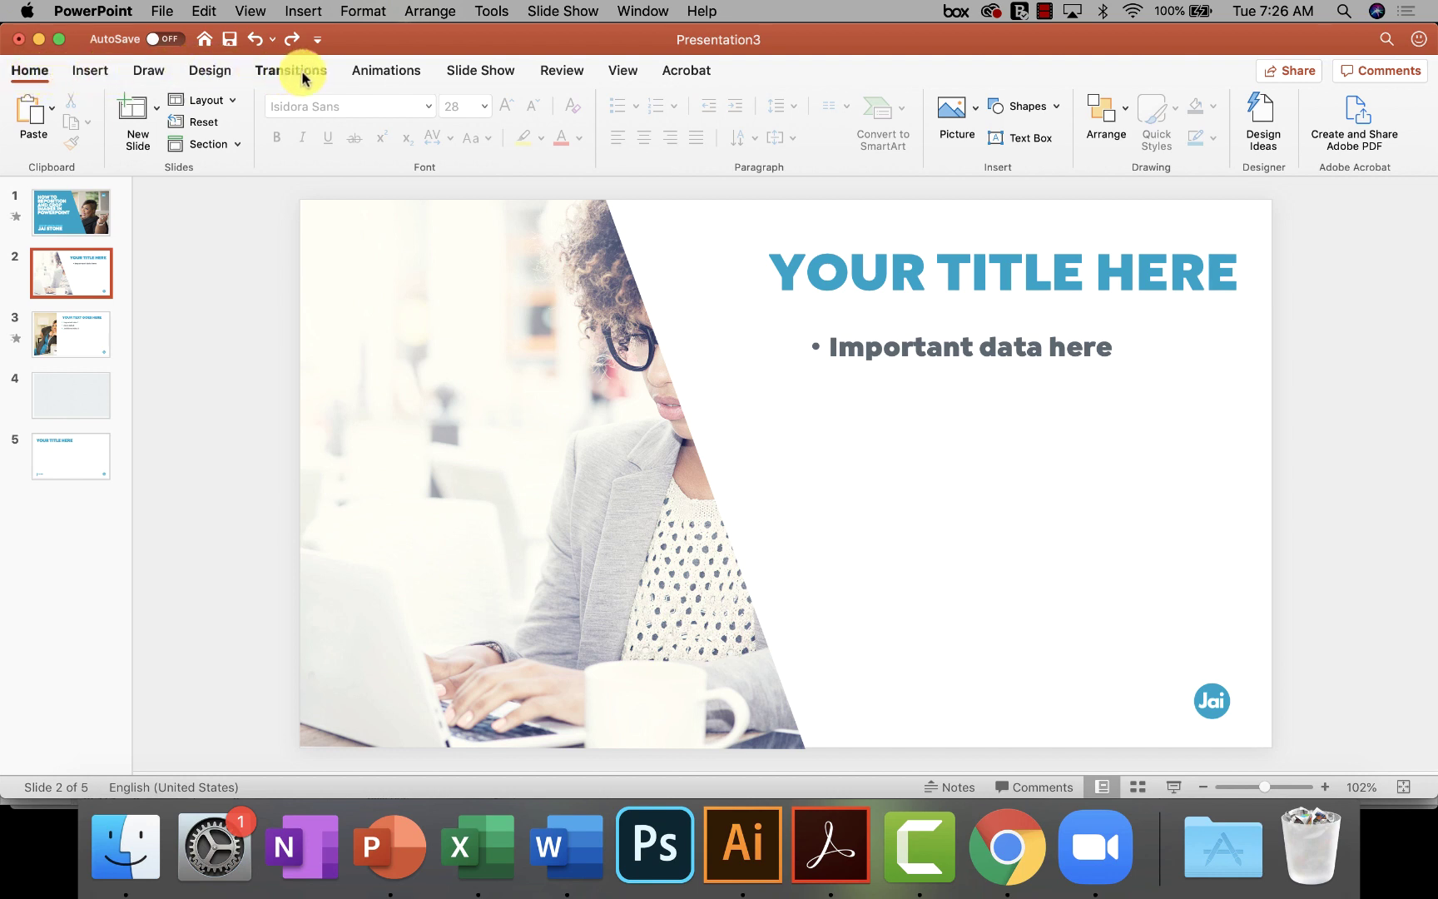
click(551, 416)
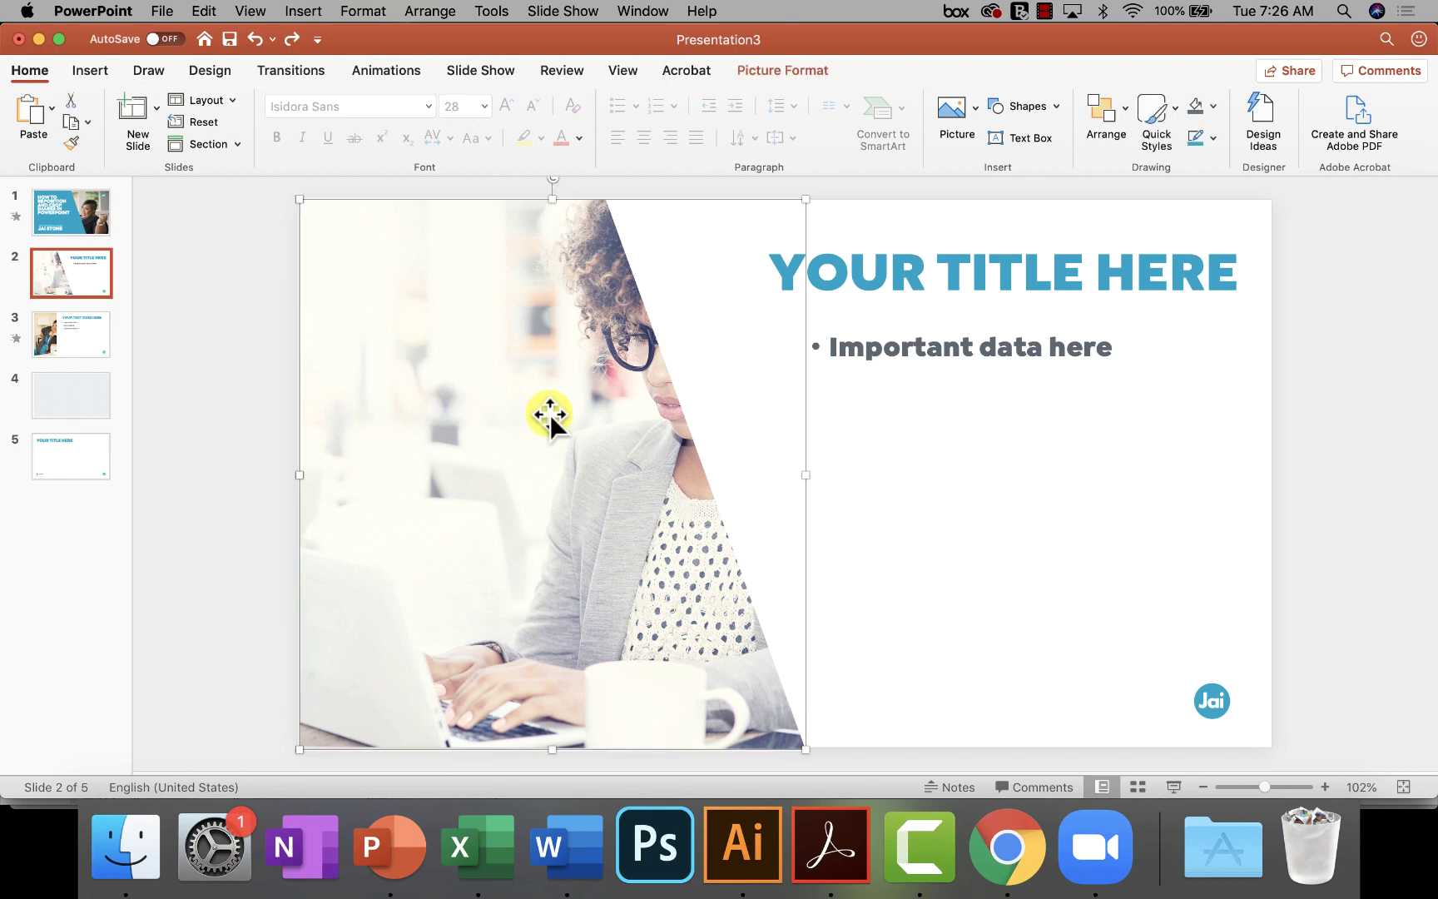
click(222, 410)
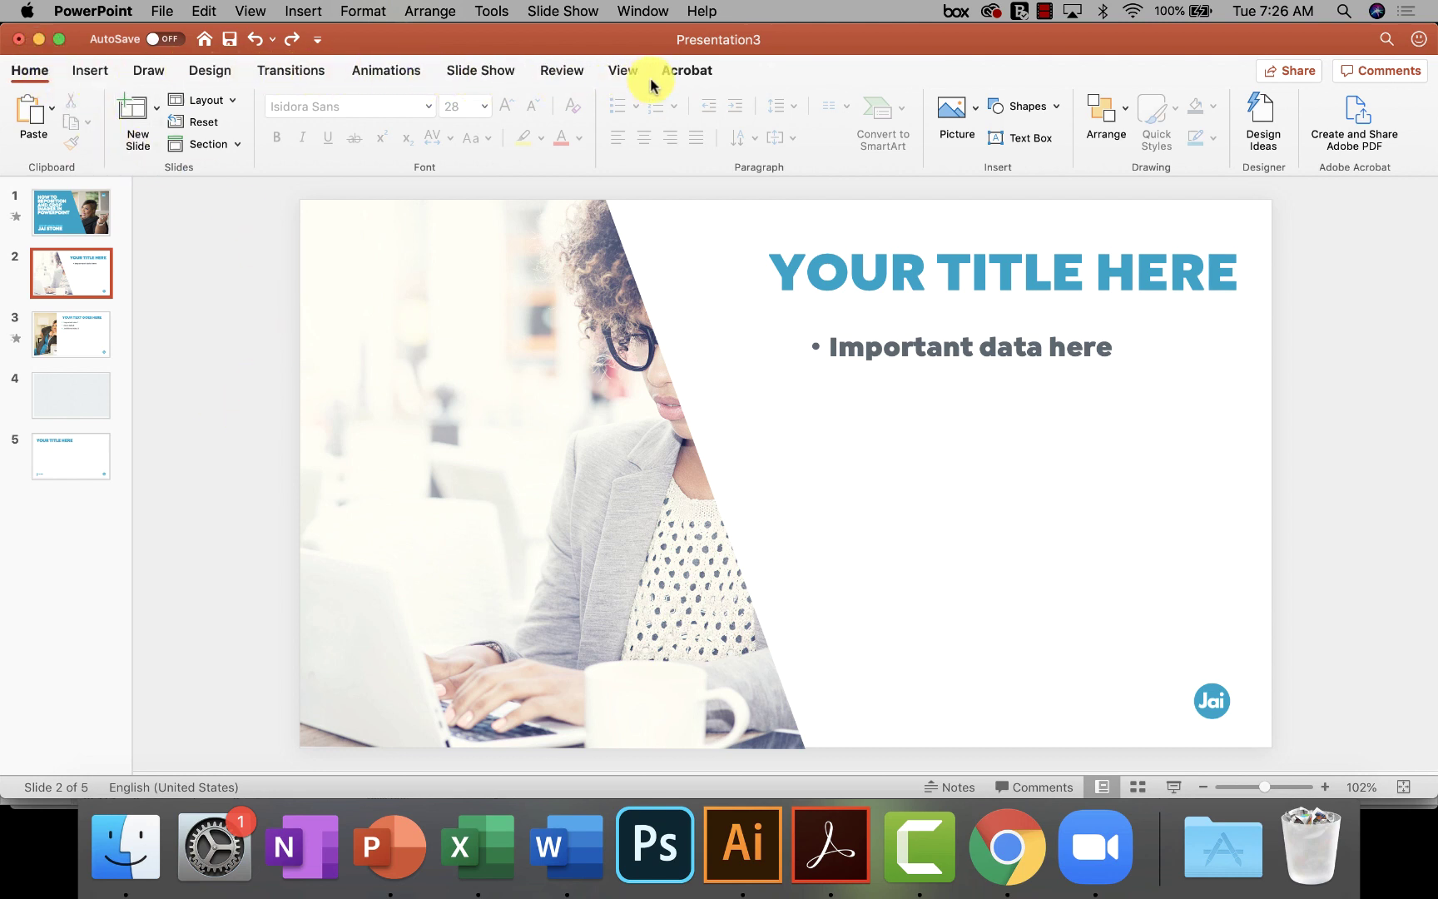
click(552, 275)
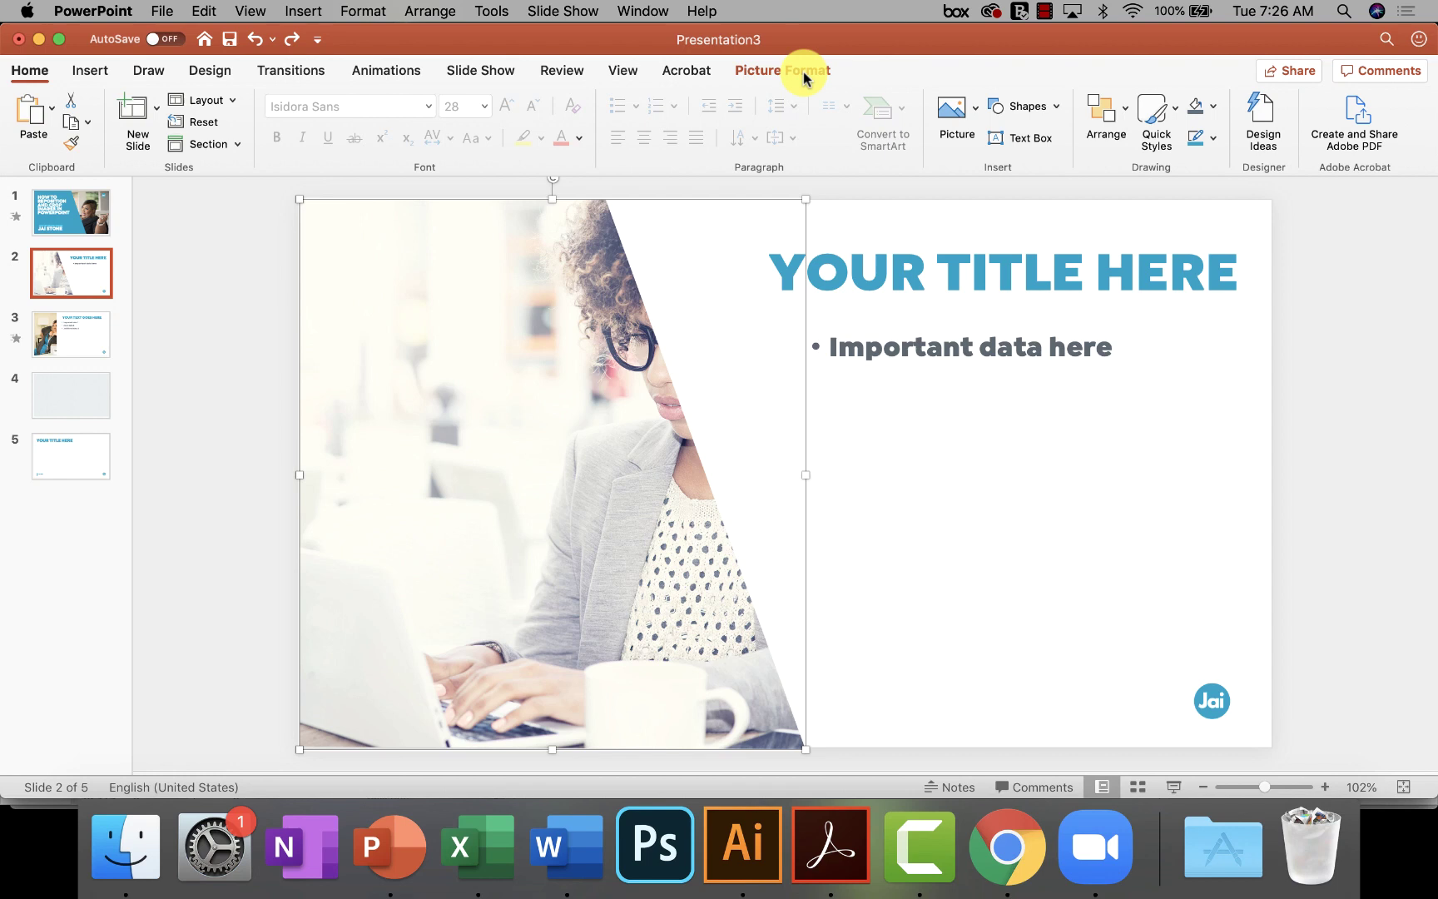
click(804, 75)
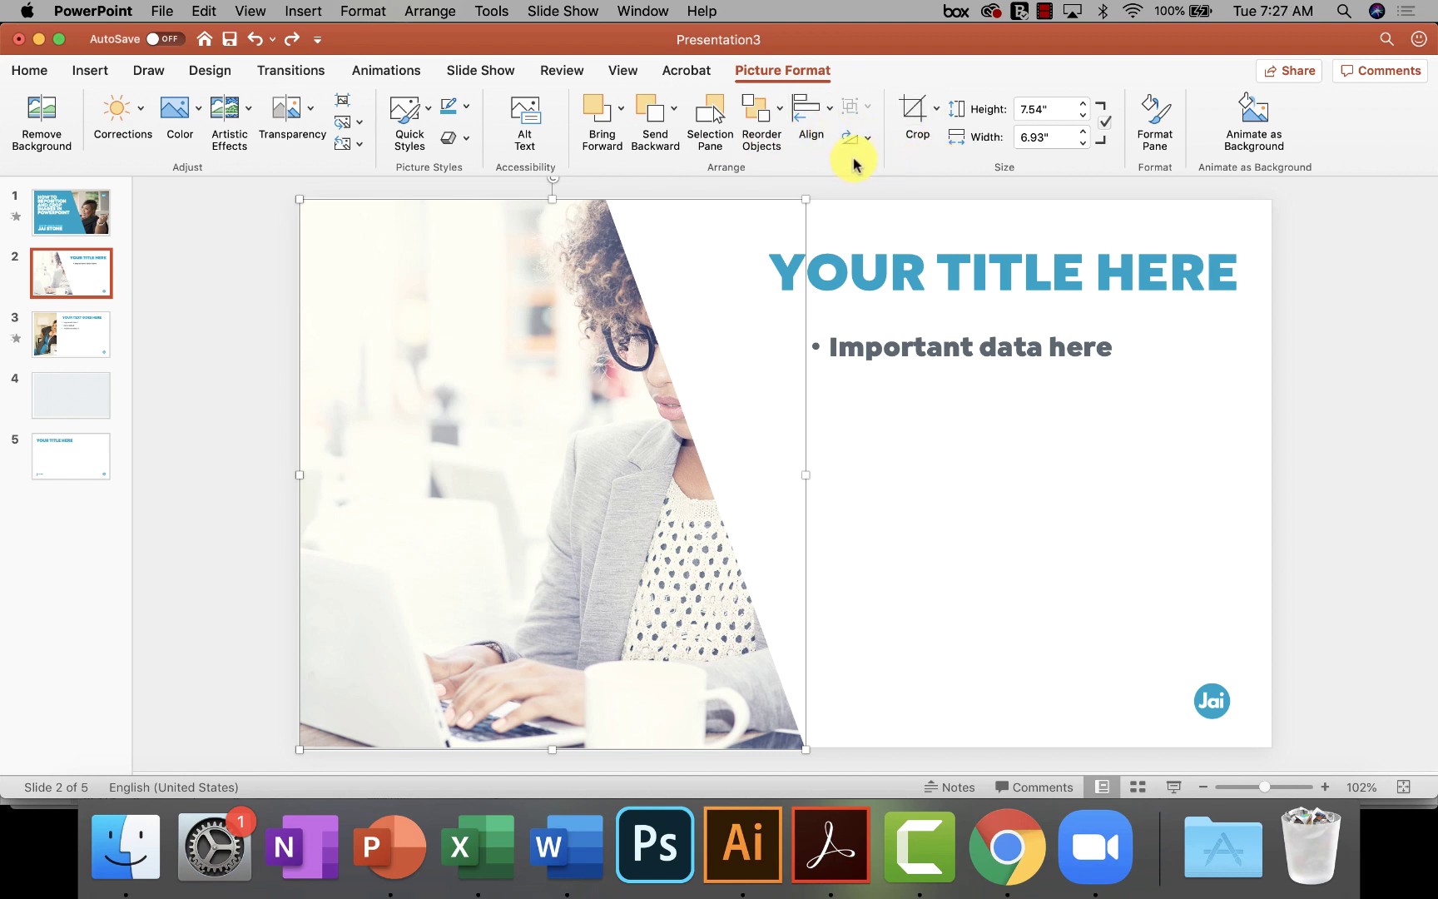
Toggle Crop on and off without changes, then reselect the photo in Picture Format
click(909, 111)
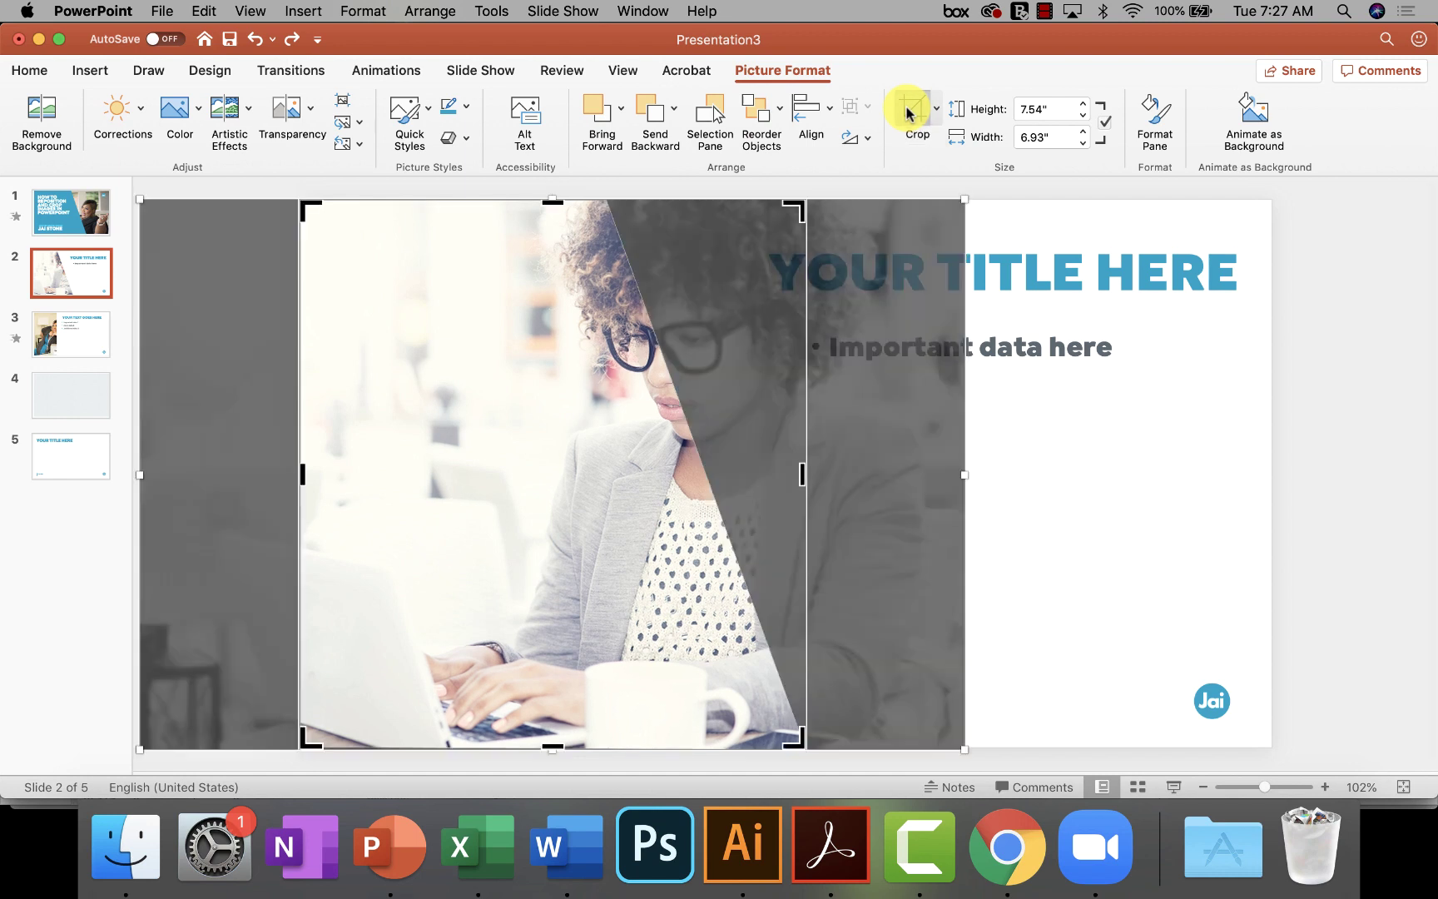
click(909, 111)
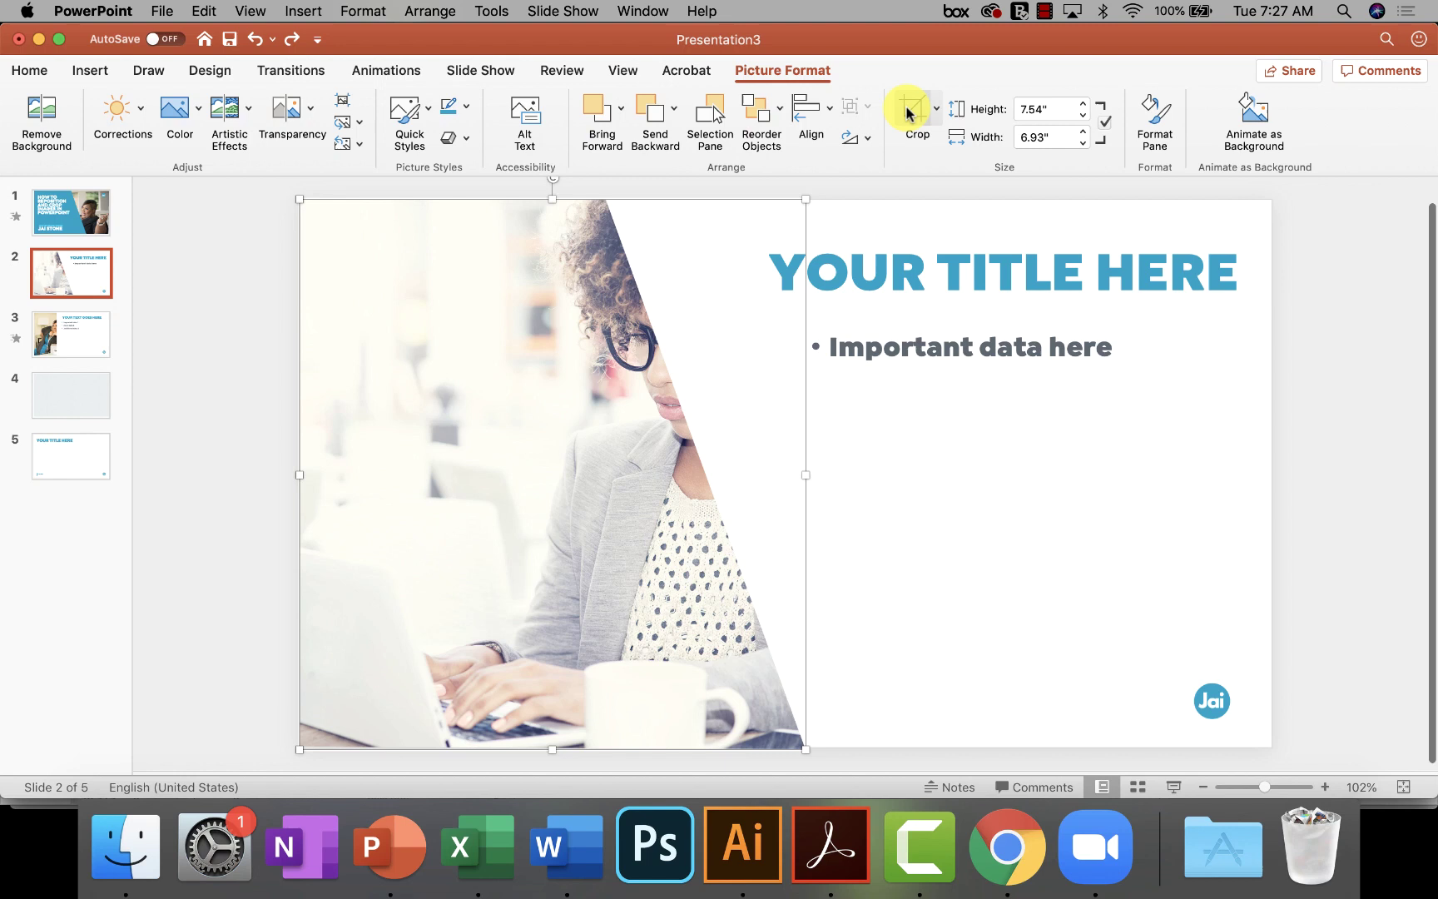
click(934, 218)
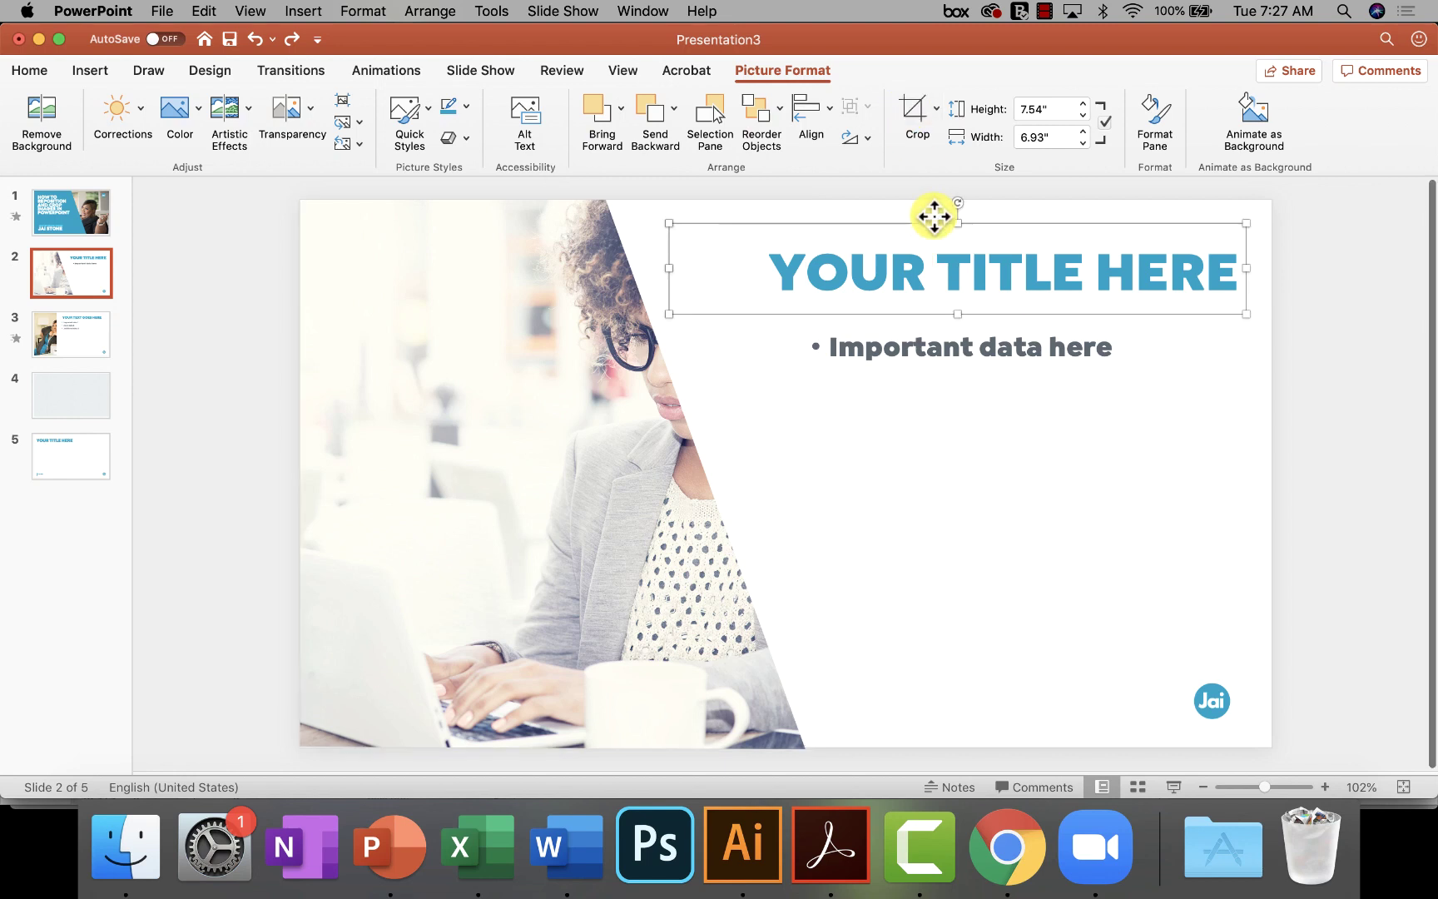
click(926, 213)
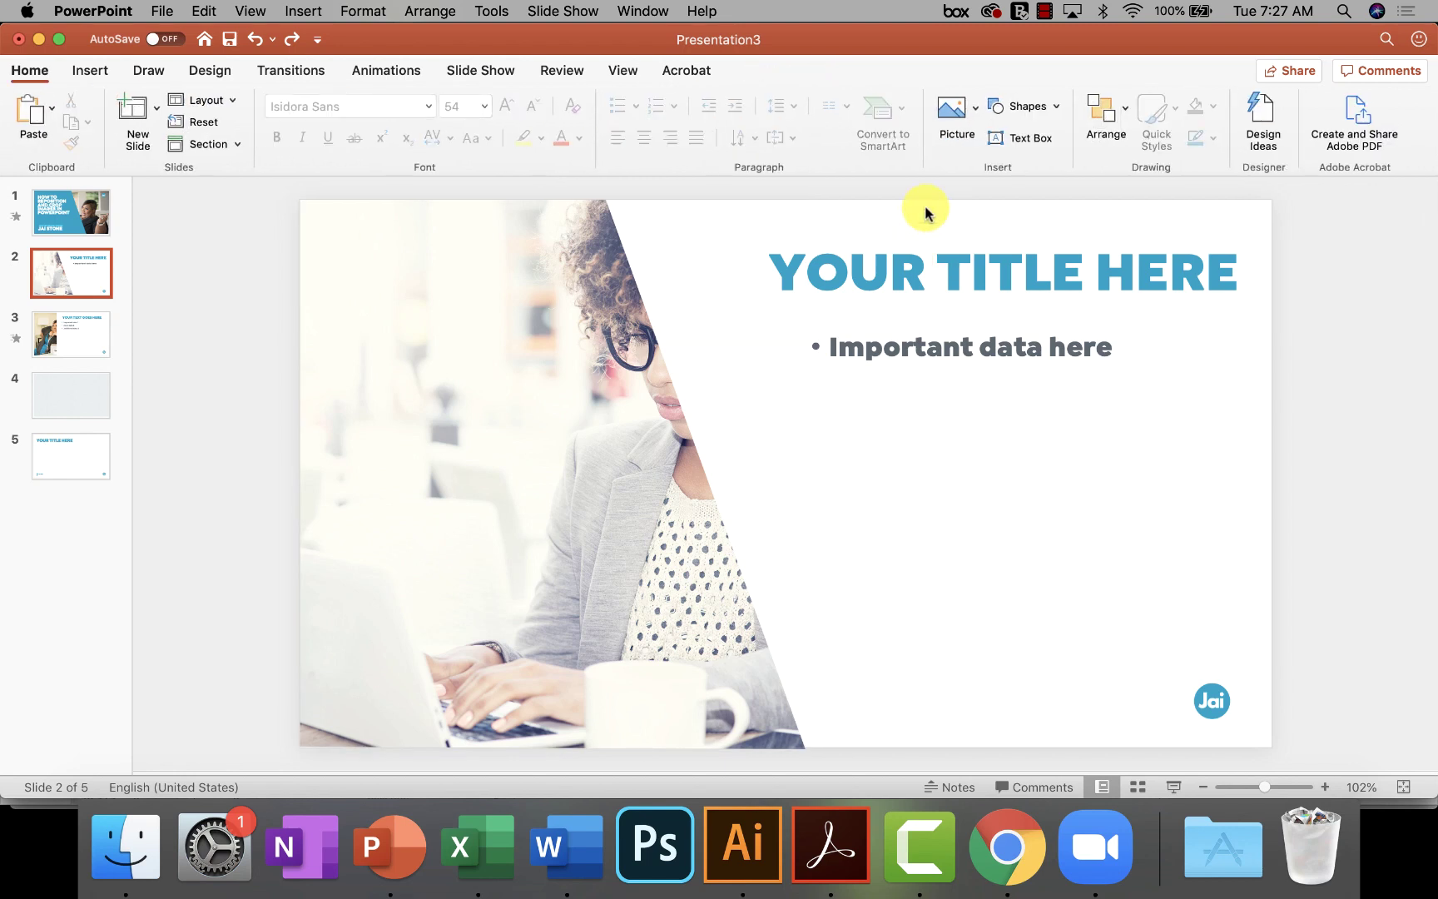
click(600, 371)
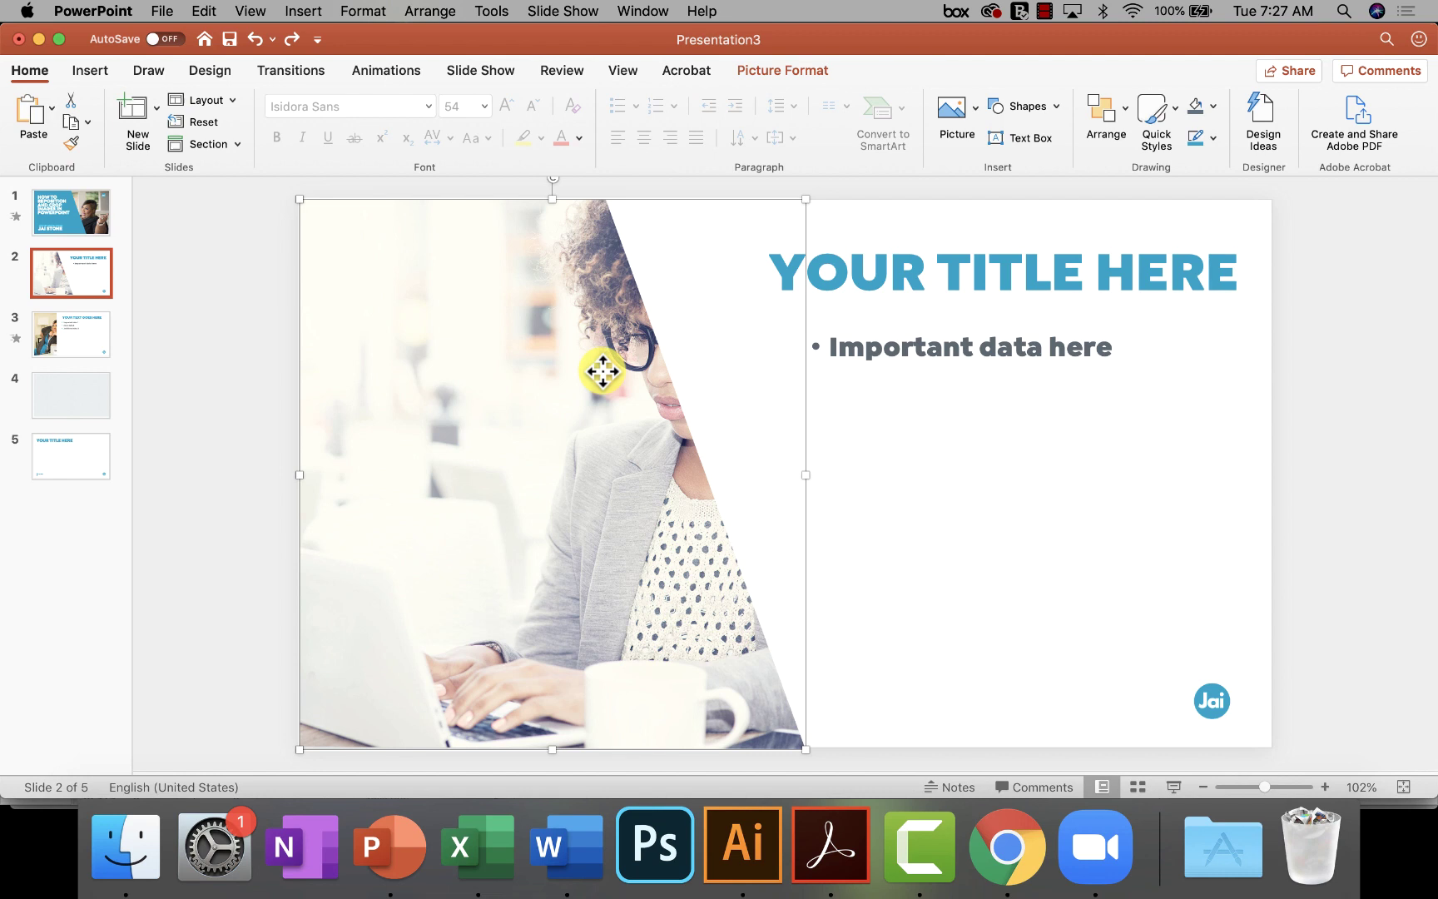
click(801, 70)
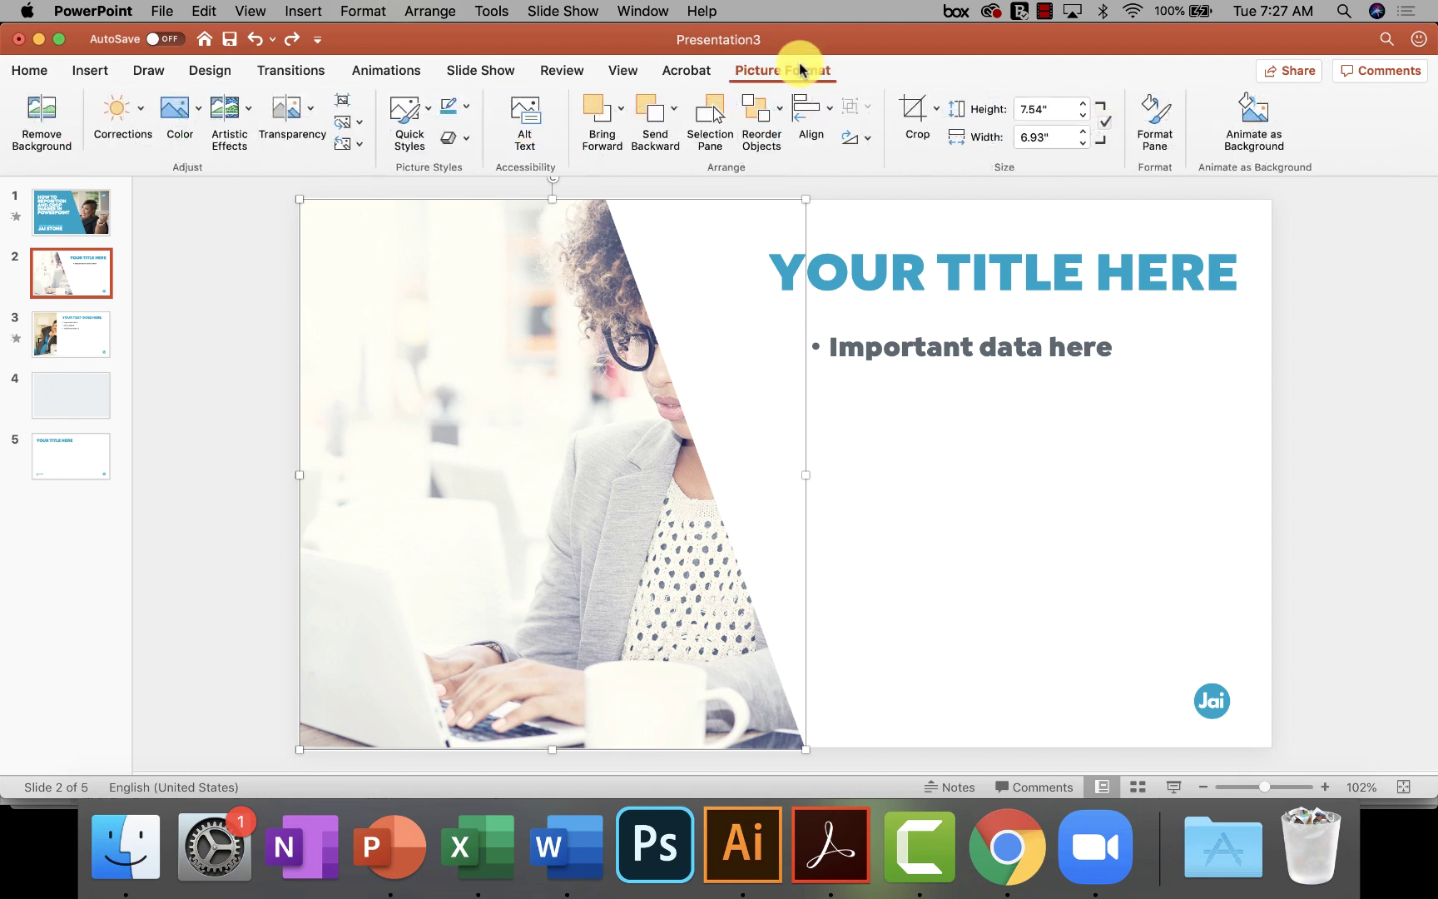
Crop the photo, shifting it left so the woman's face fills the slanted frame
click(913, 117)
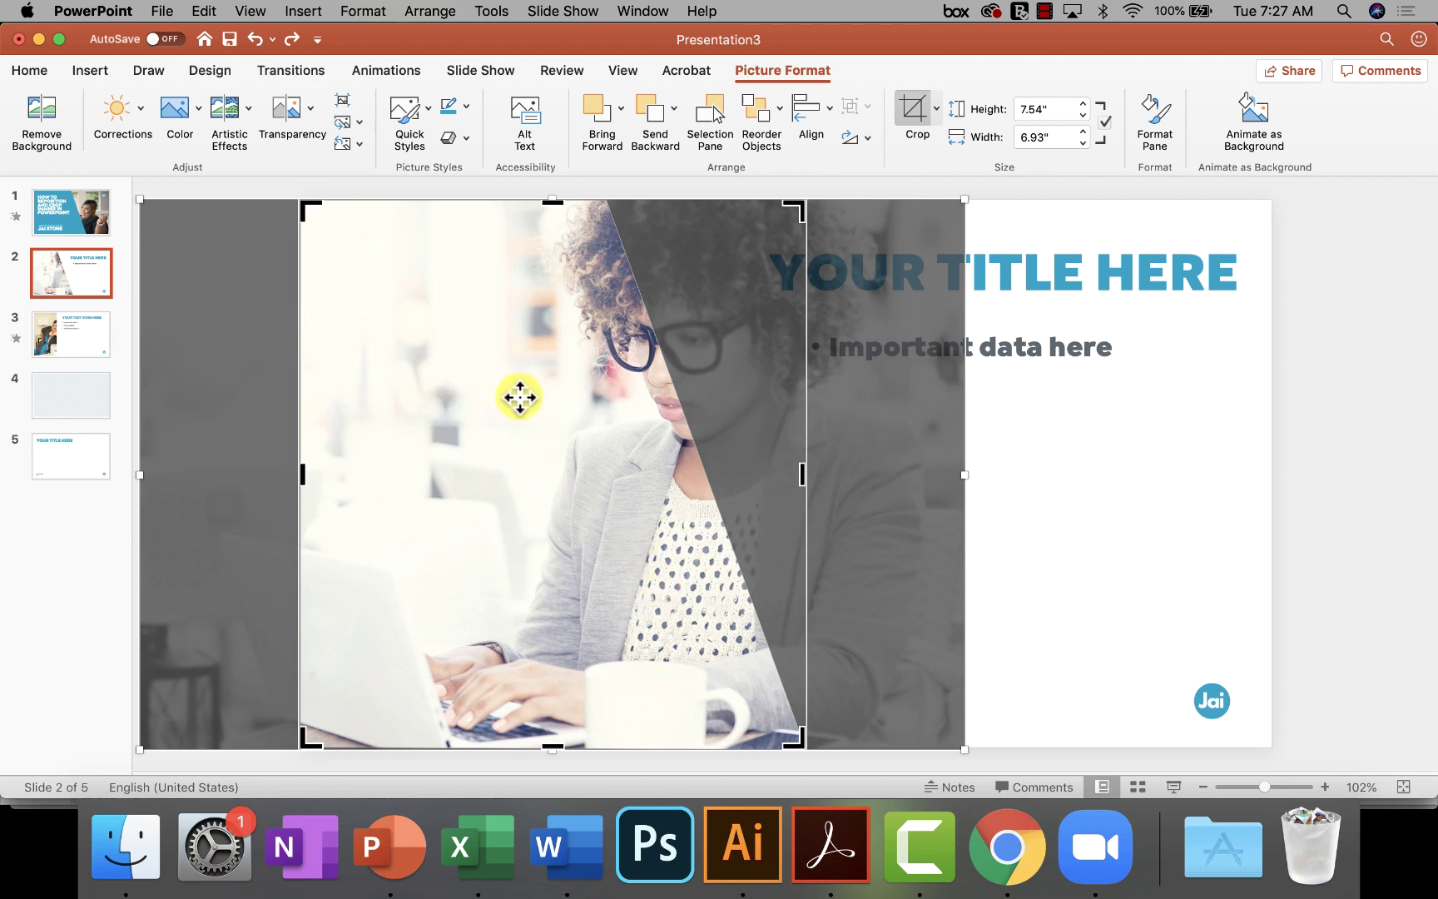
drag(507, 395, 348, 390)
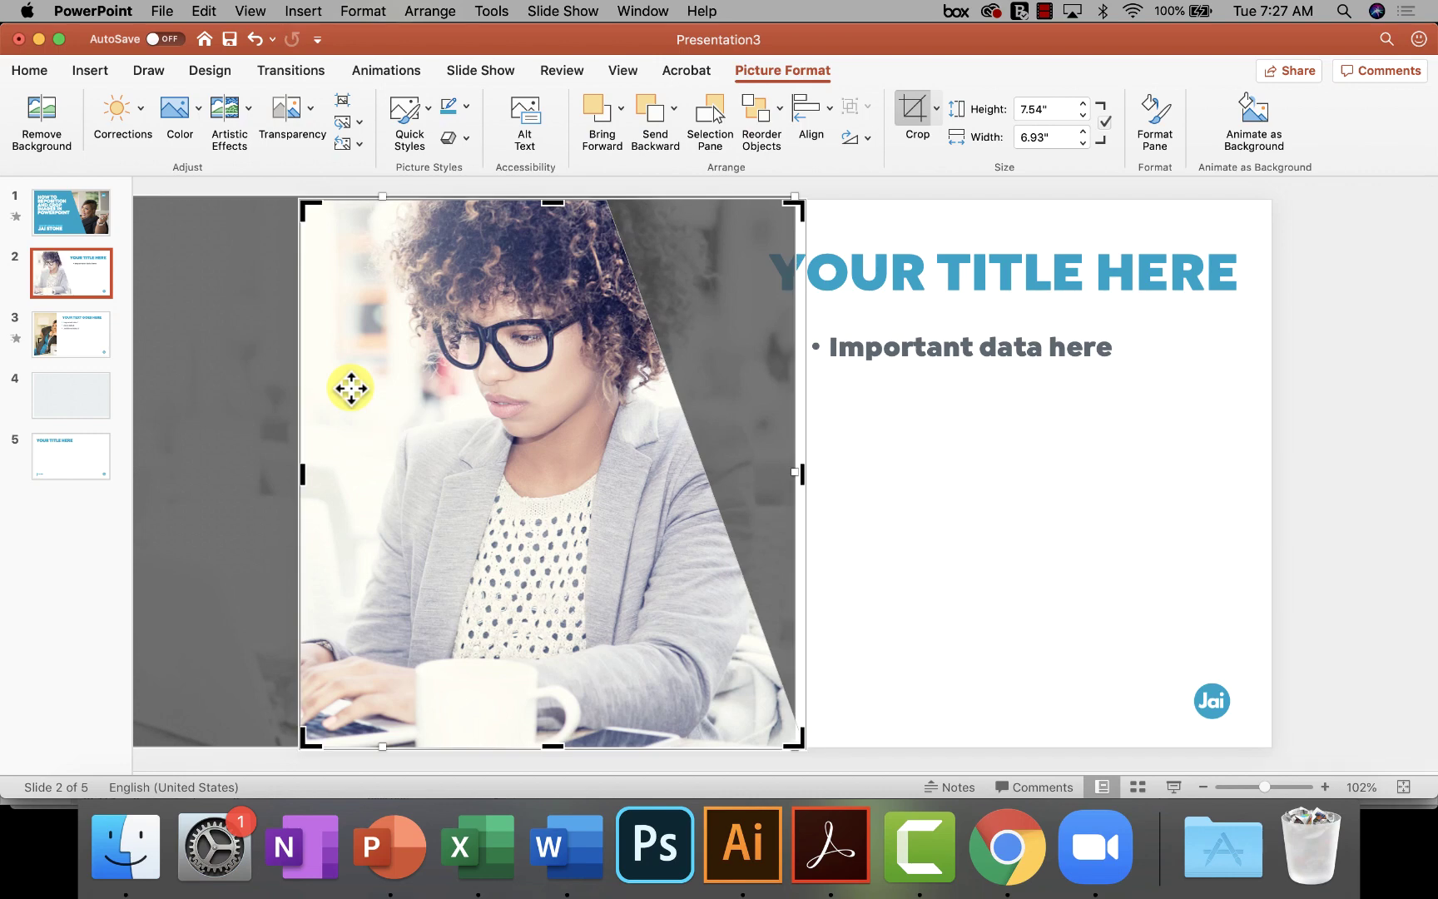
click(890, 476)
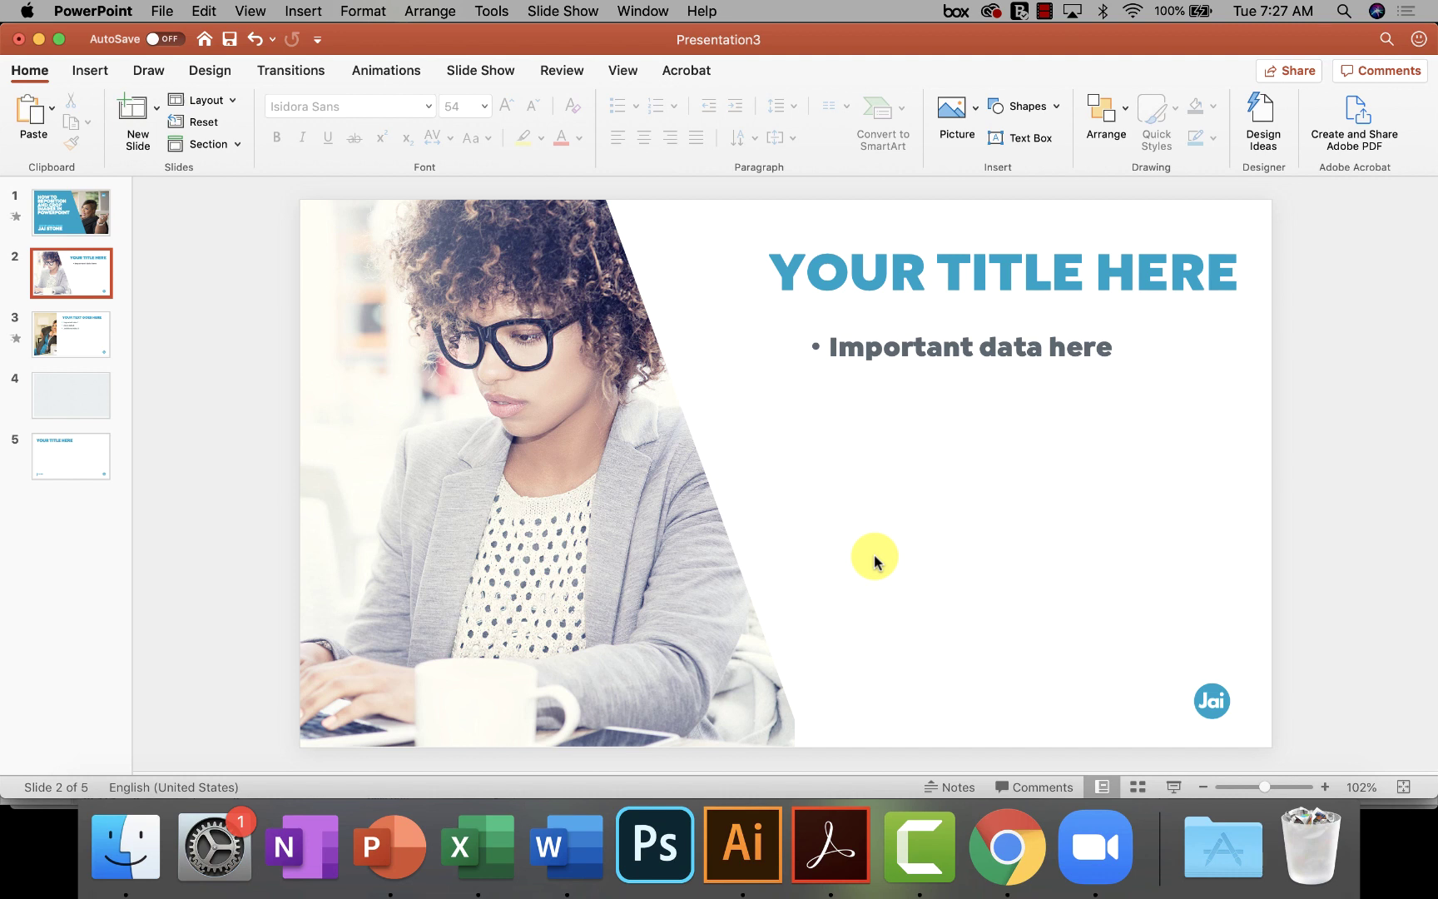
Crop slide 3's photo, sliding it left to frame the seated woman, then nudge it slightly down
click(60, 391)
click(50, 333)
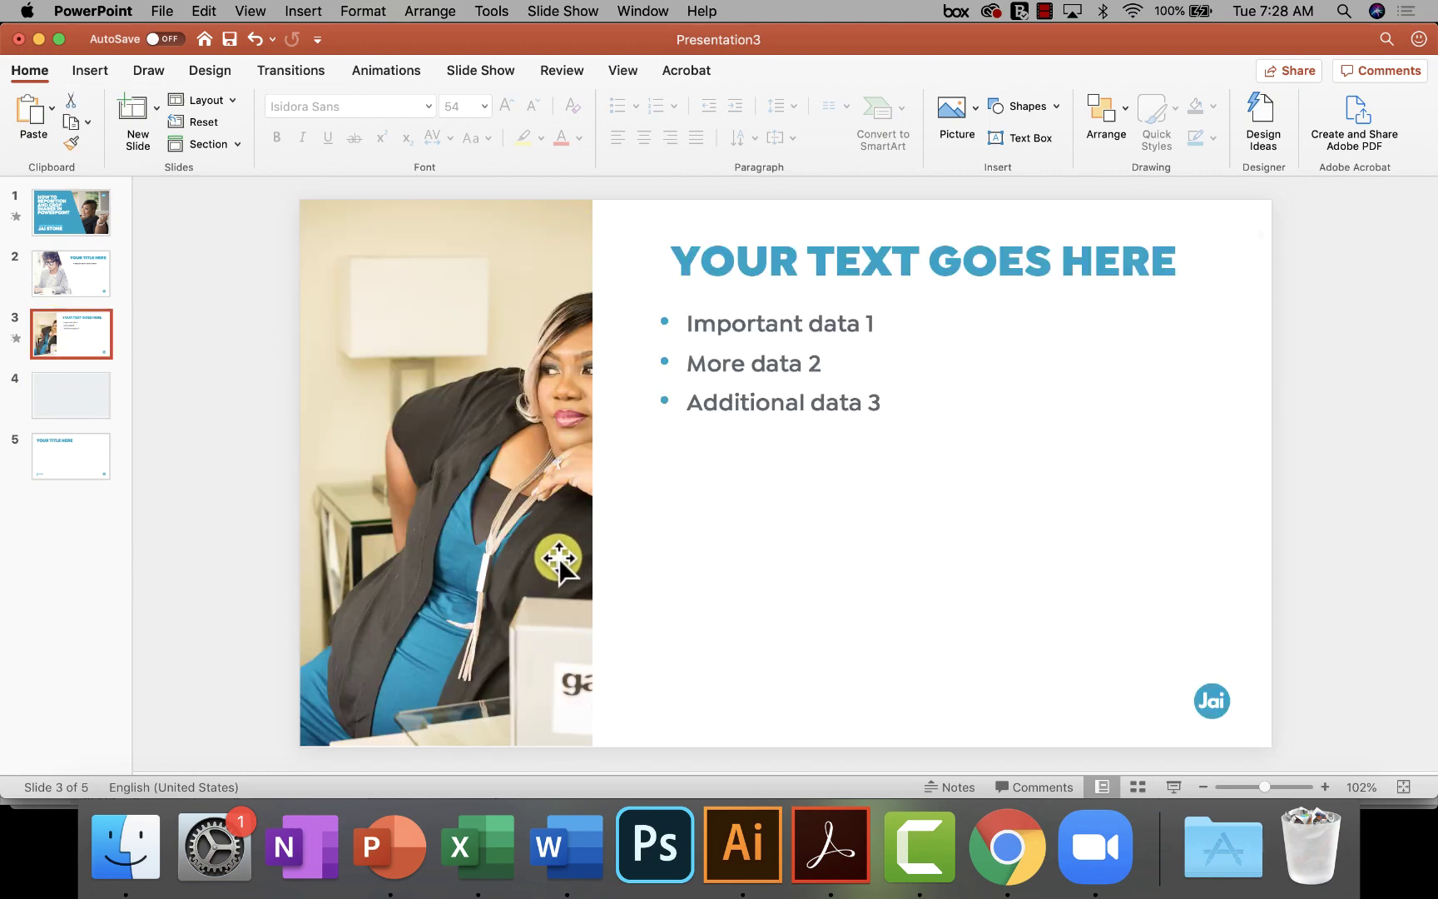
click(555, 532)
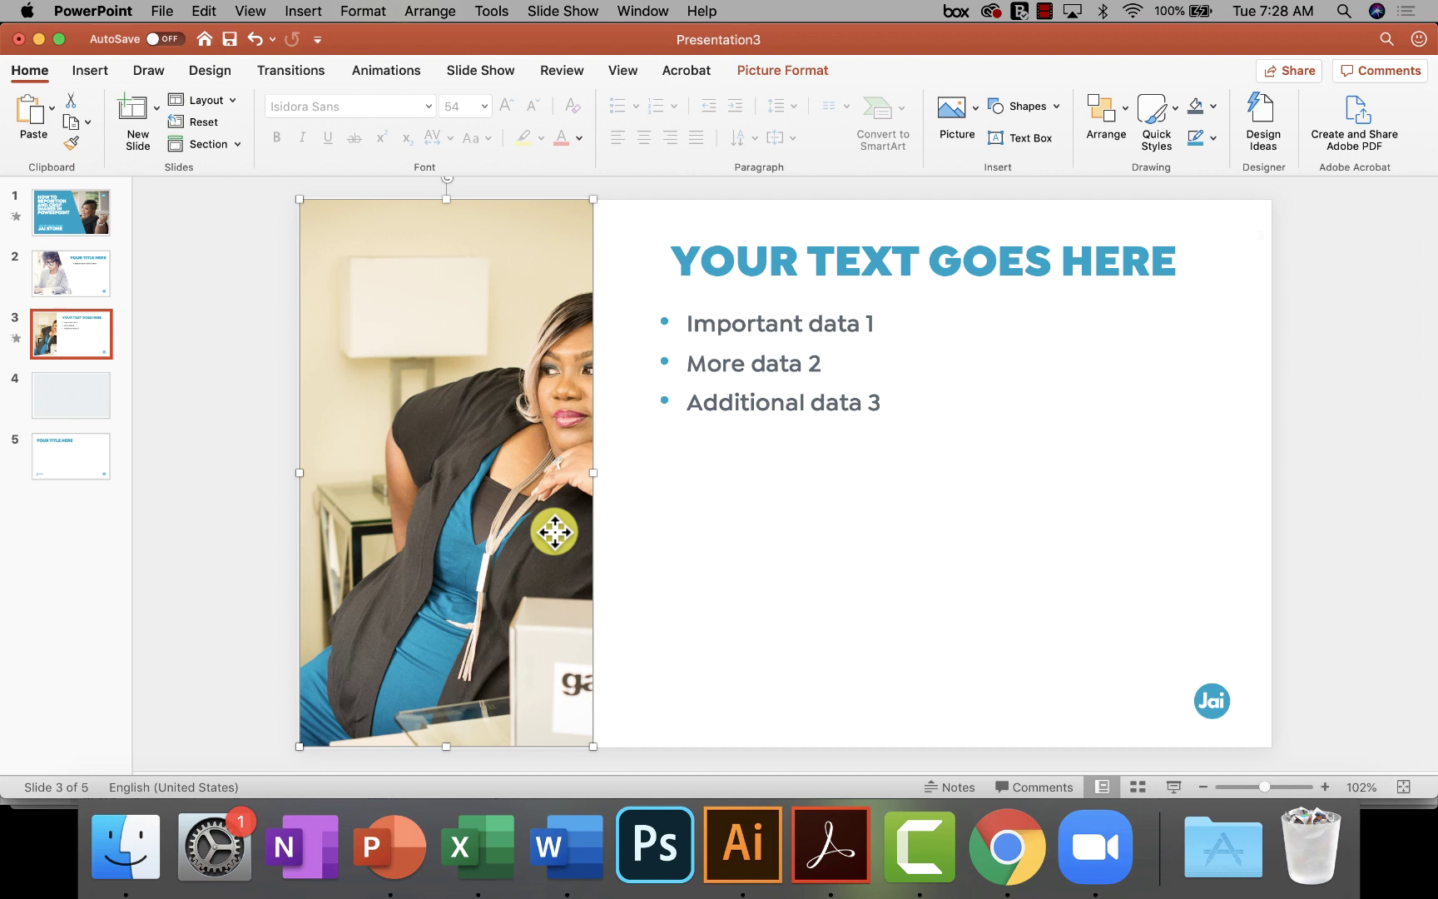
click(763, 73)
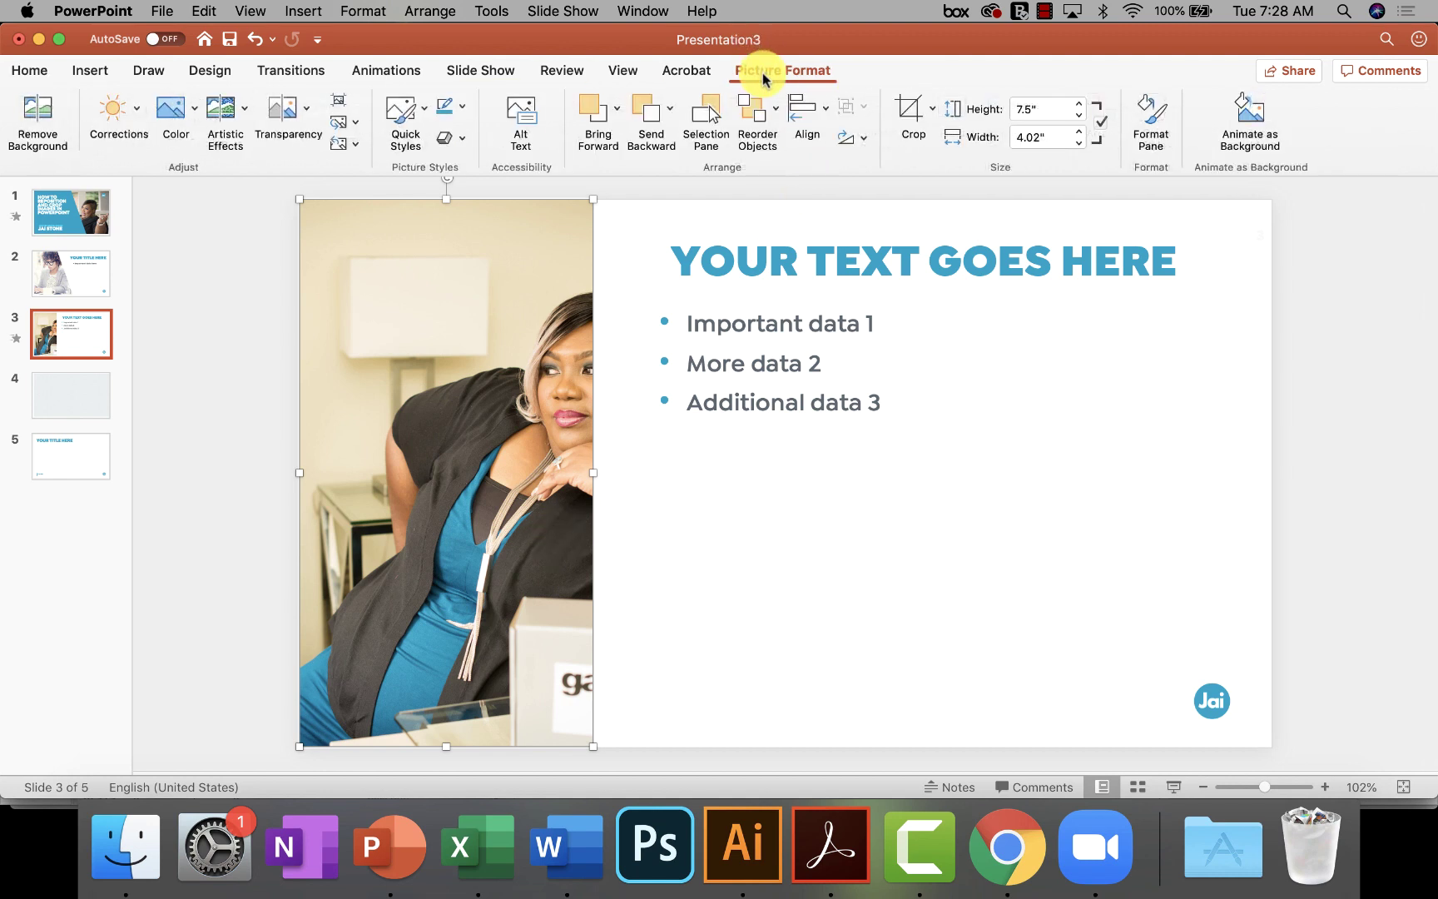
click(910, 115)
drag(468, 545, 363, 539)
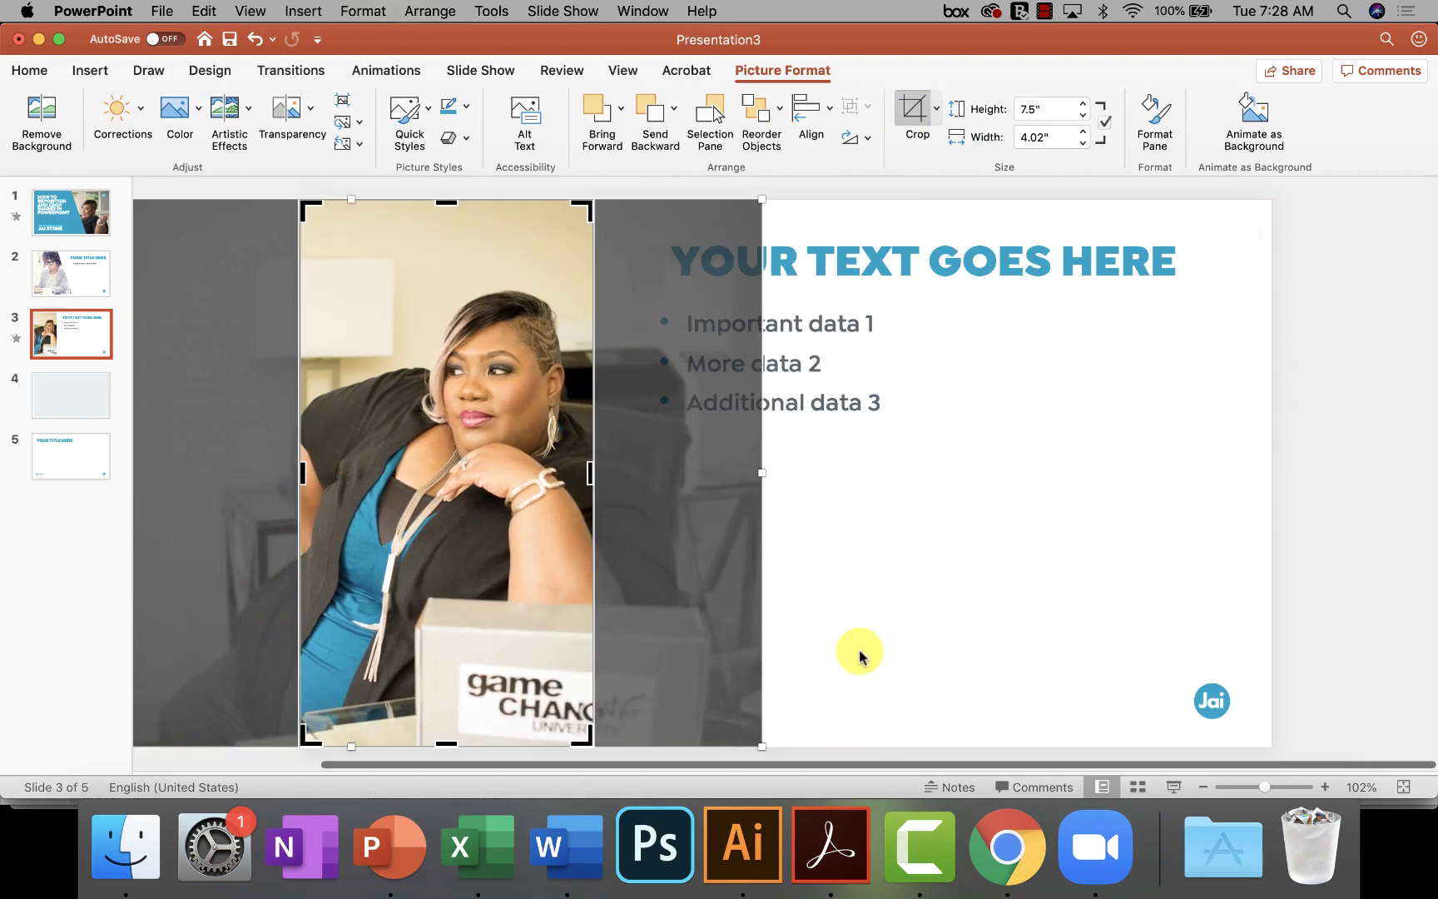
click(845, 604)
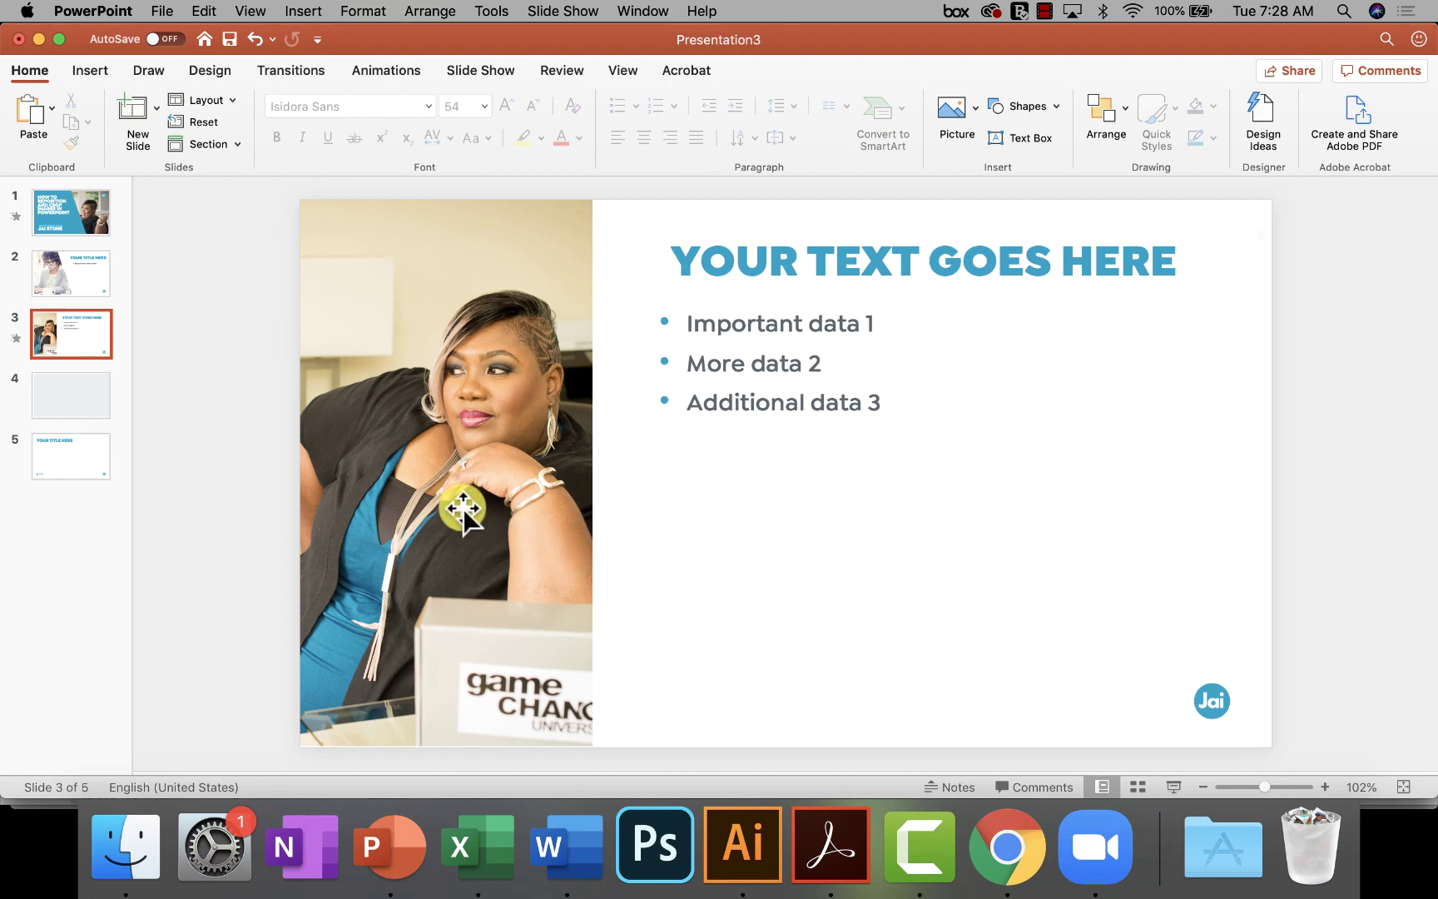
drag(462, 508, 465, 514)
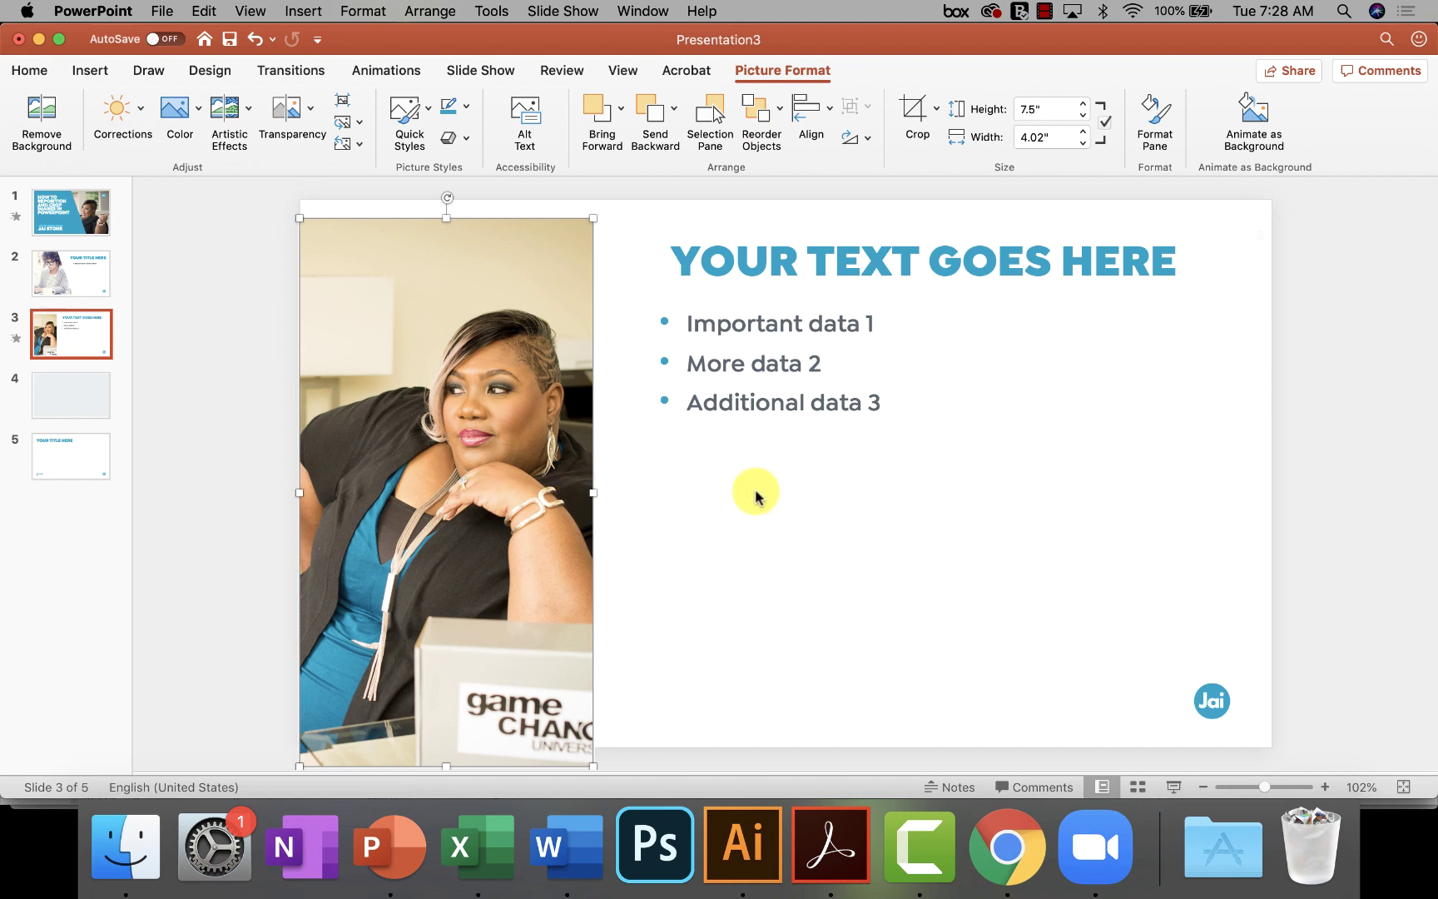
Undo the nudge and apply Crop > Fit so the whole photo shows inside its frame
key(super+z)
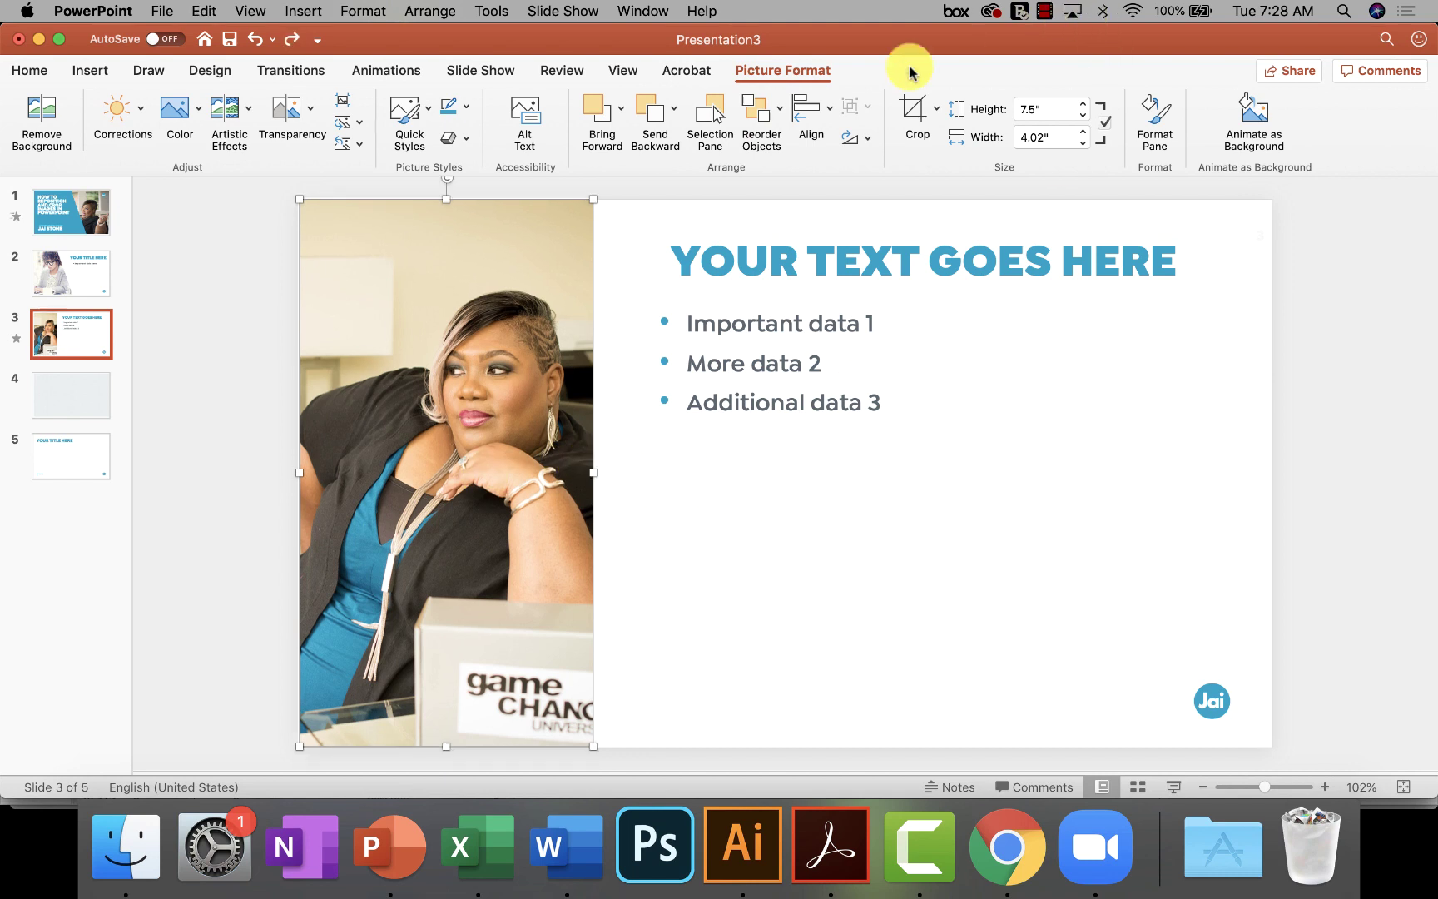
click(937, 113)
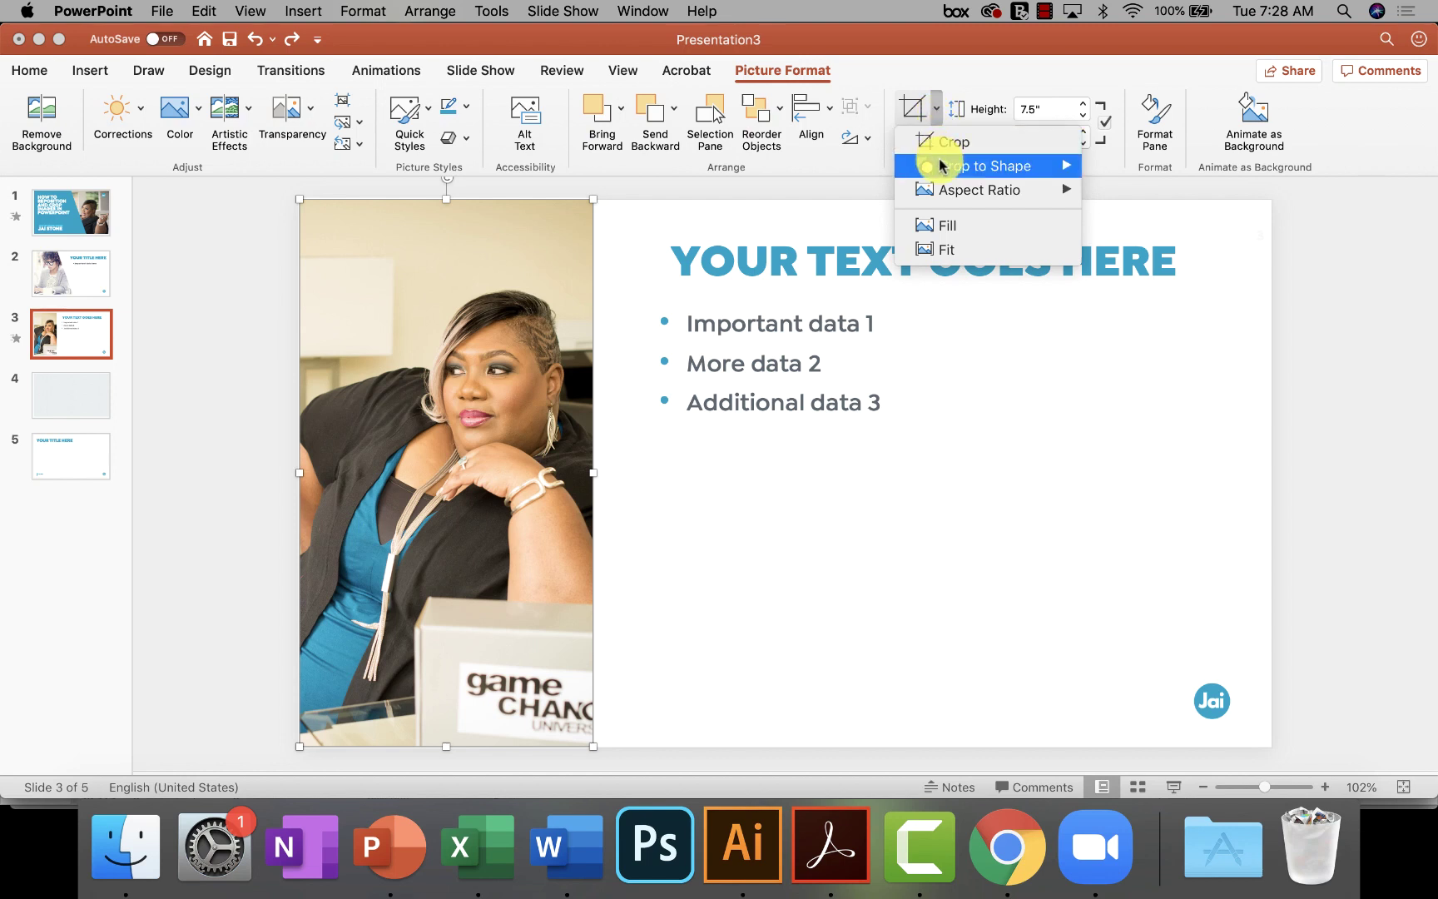
mouse_move(941, 165)
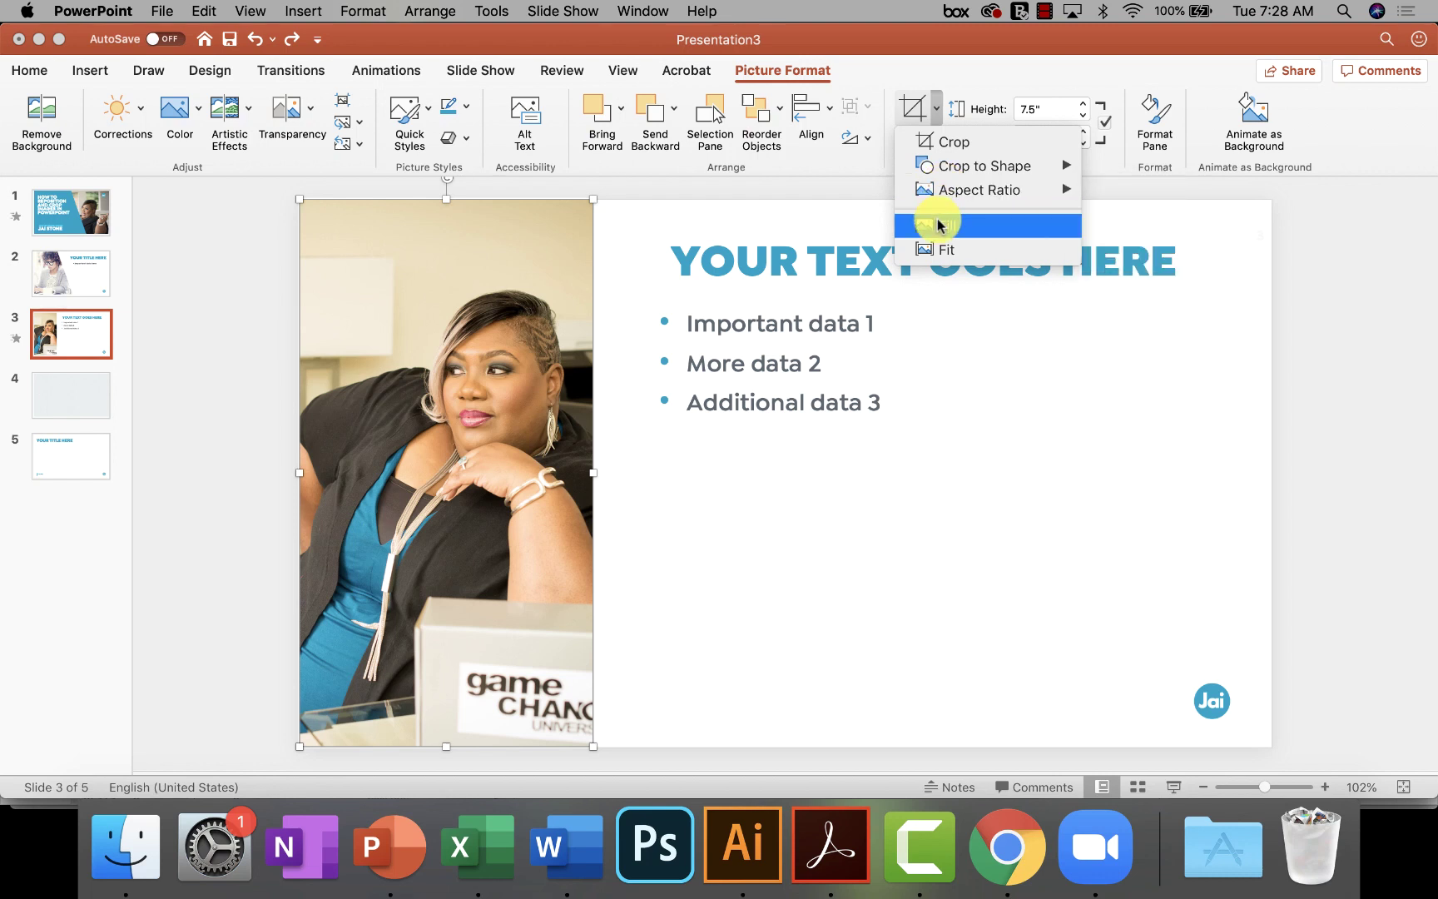
click(934, 248)
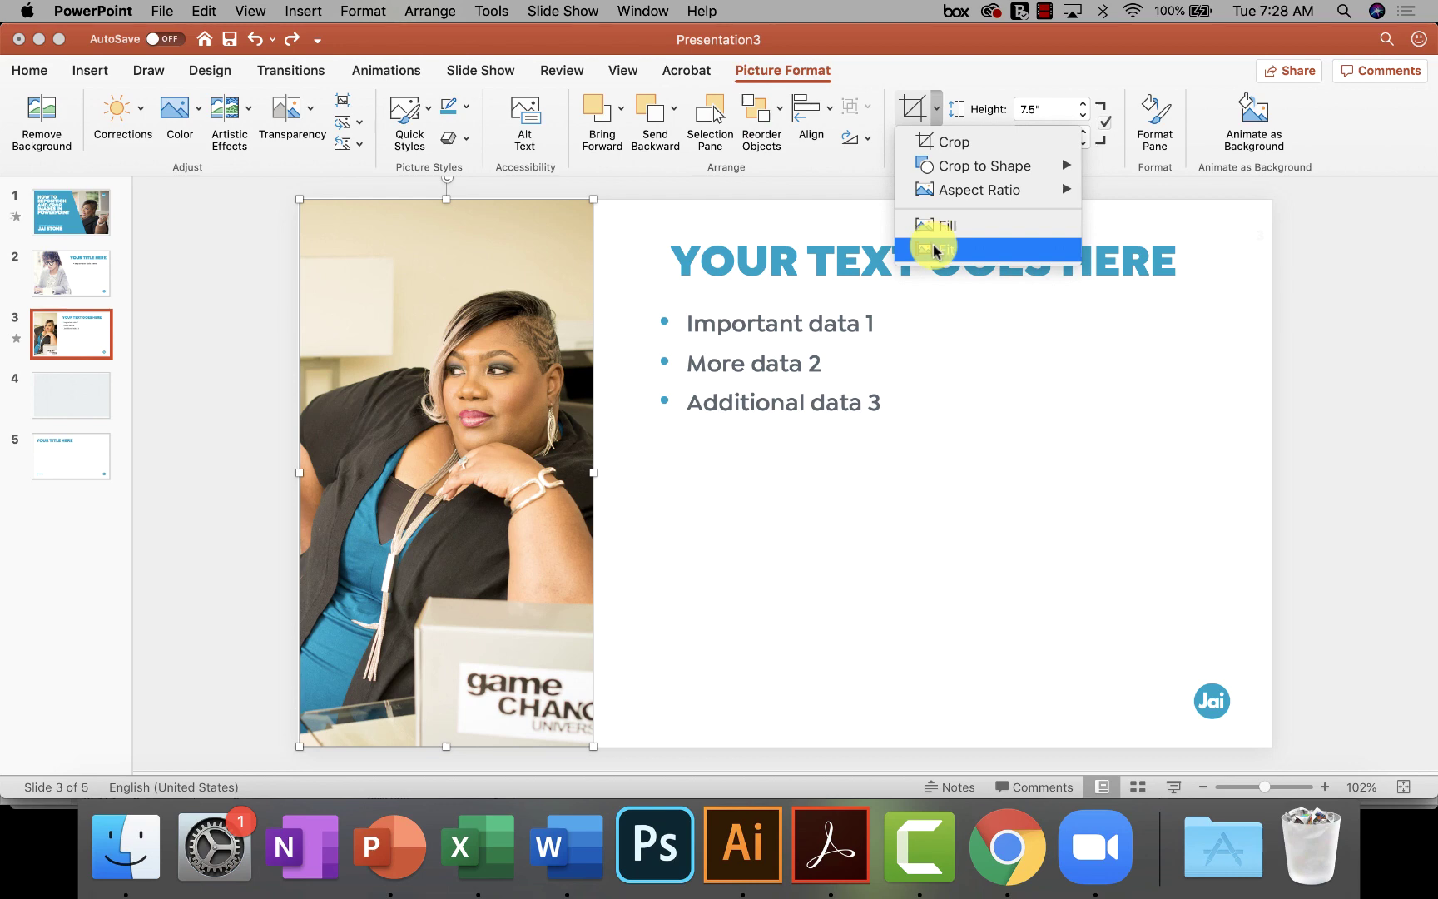
click(699, 591)
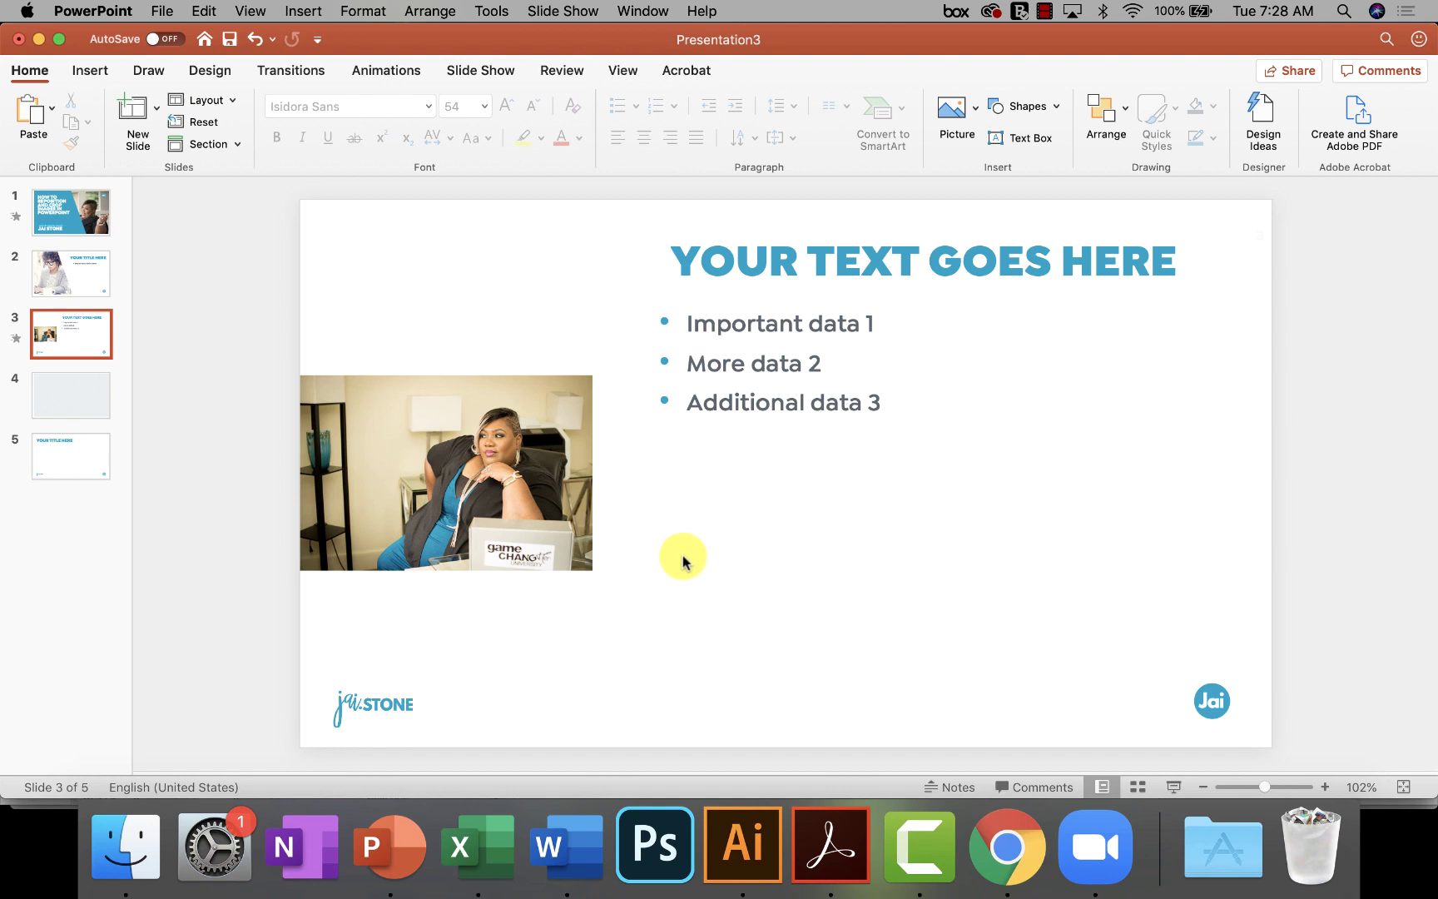
Delete and restore the photo, then undo the Fit to regain the tall 7.5" by 4.02" crop
click(428, 497)
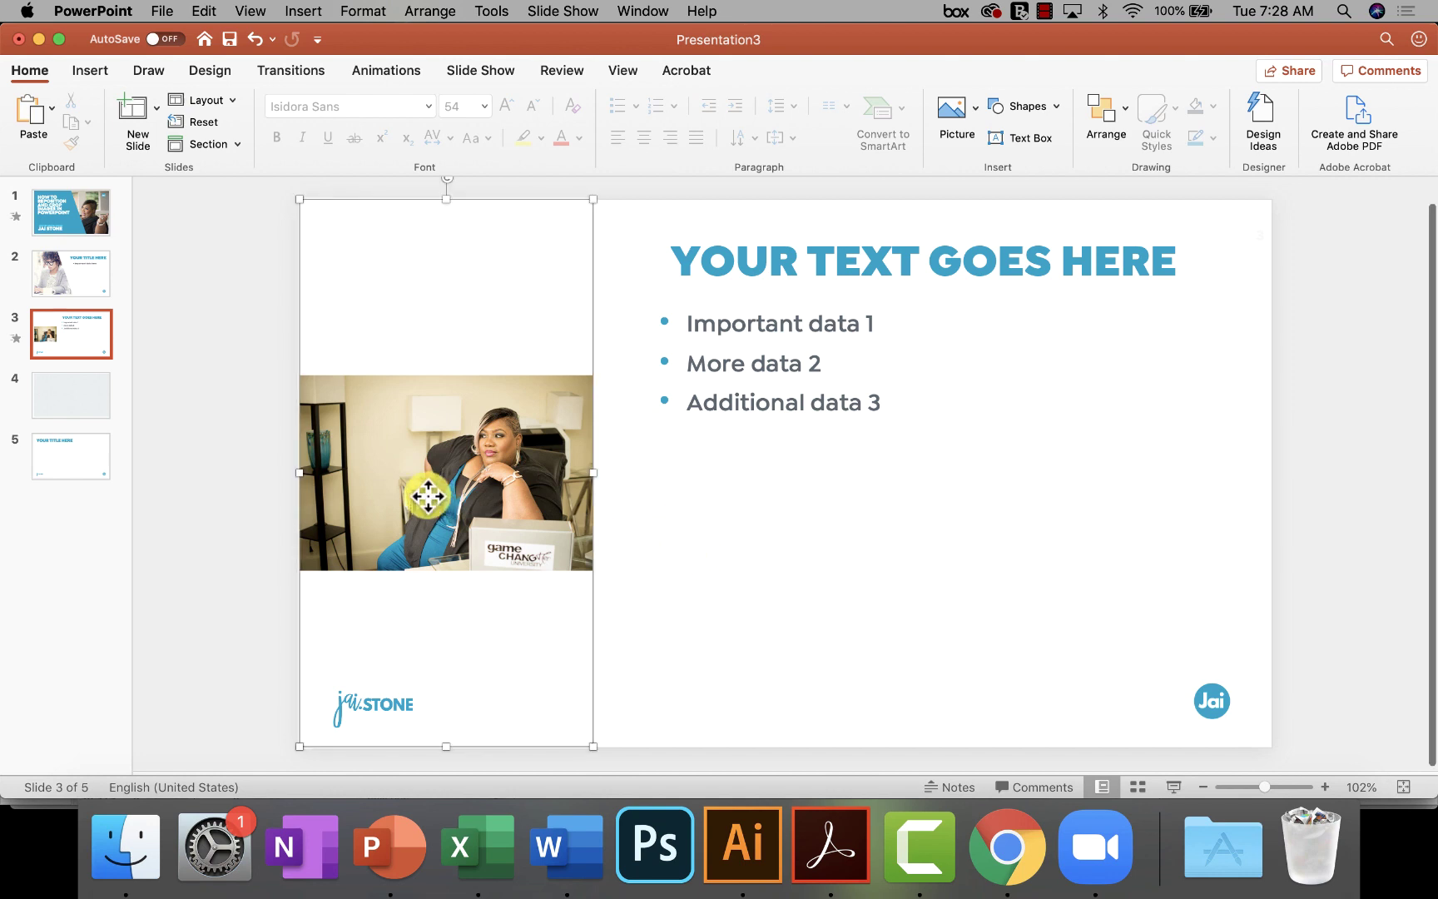
key(Delete)
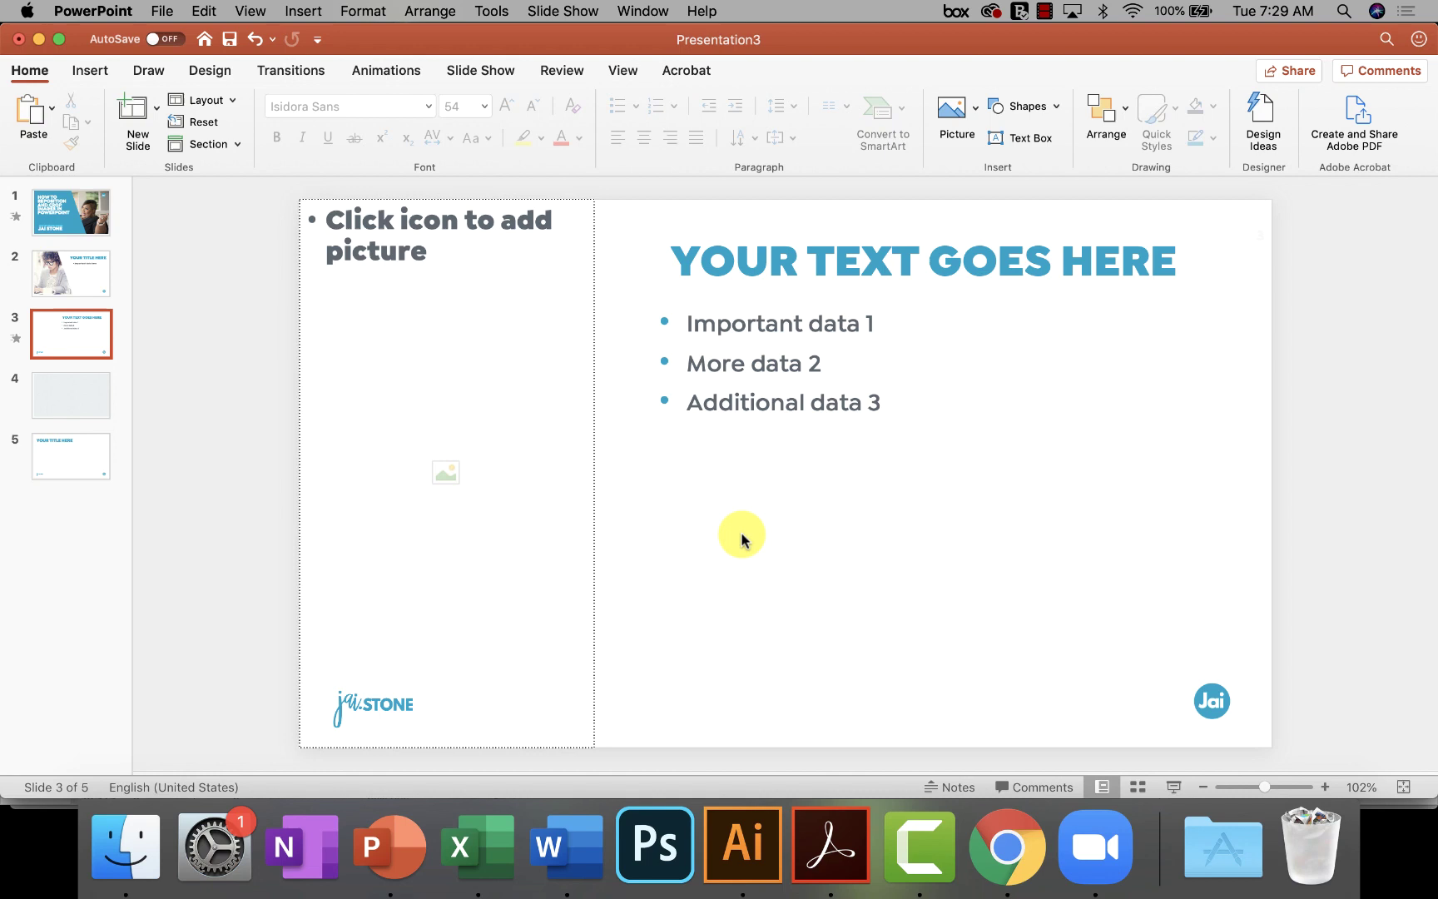
click(256, 40)
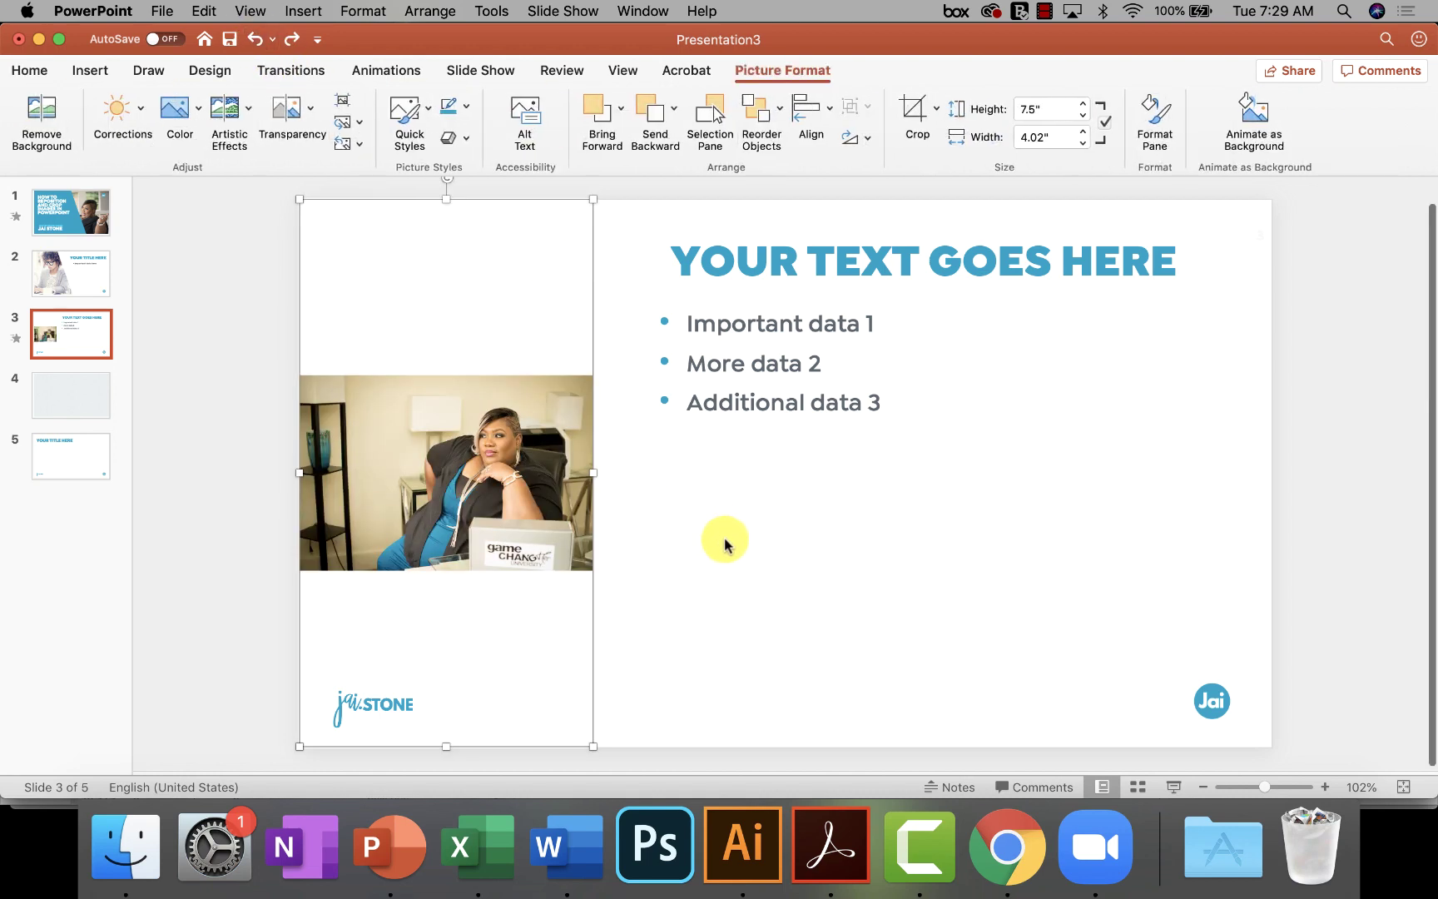
click(692, 569)
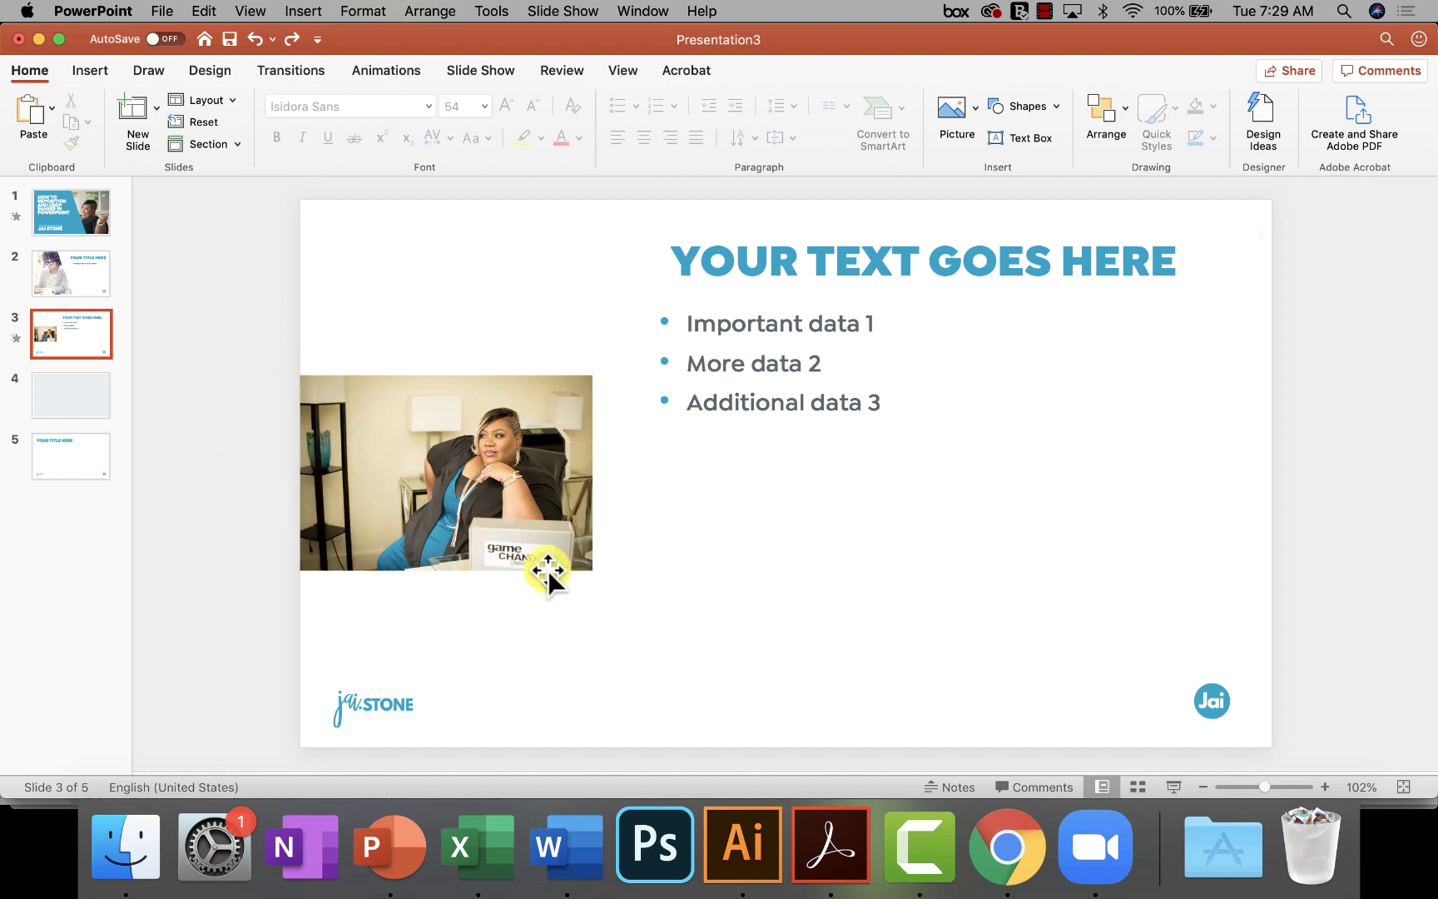
click(251, 40)
click(252, 40)
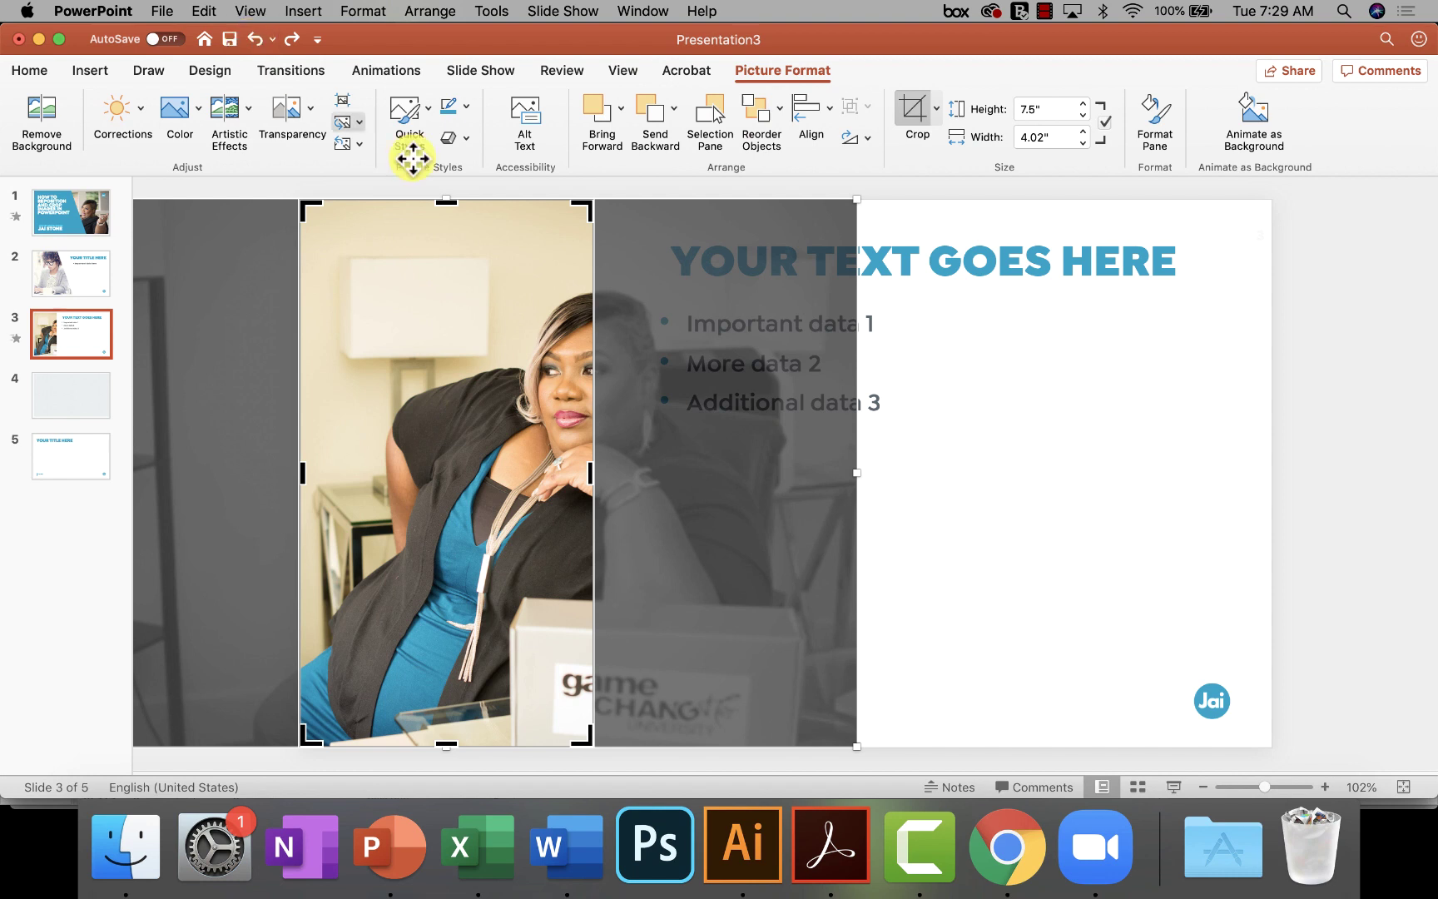
Crop slide 3's photo to an Oval shape
click(936, 109)
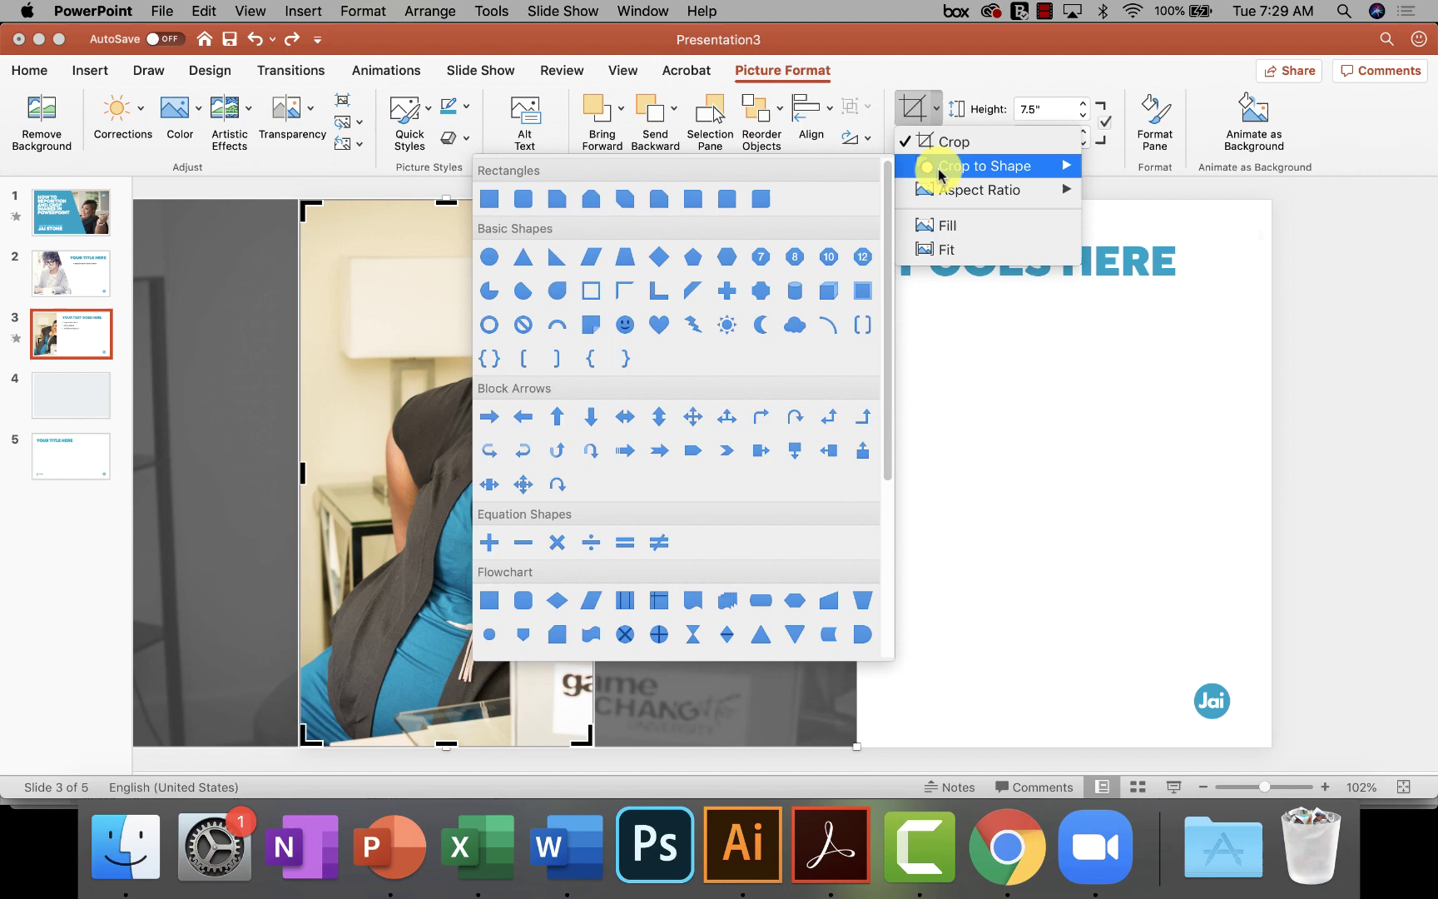
click(490, 257)
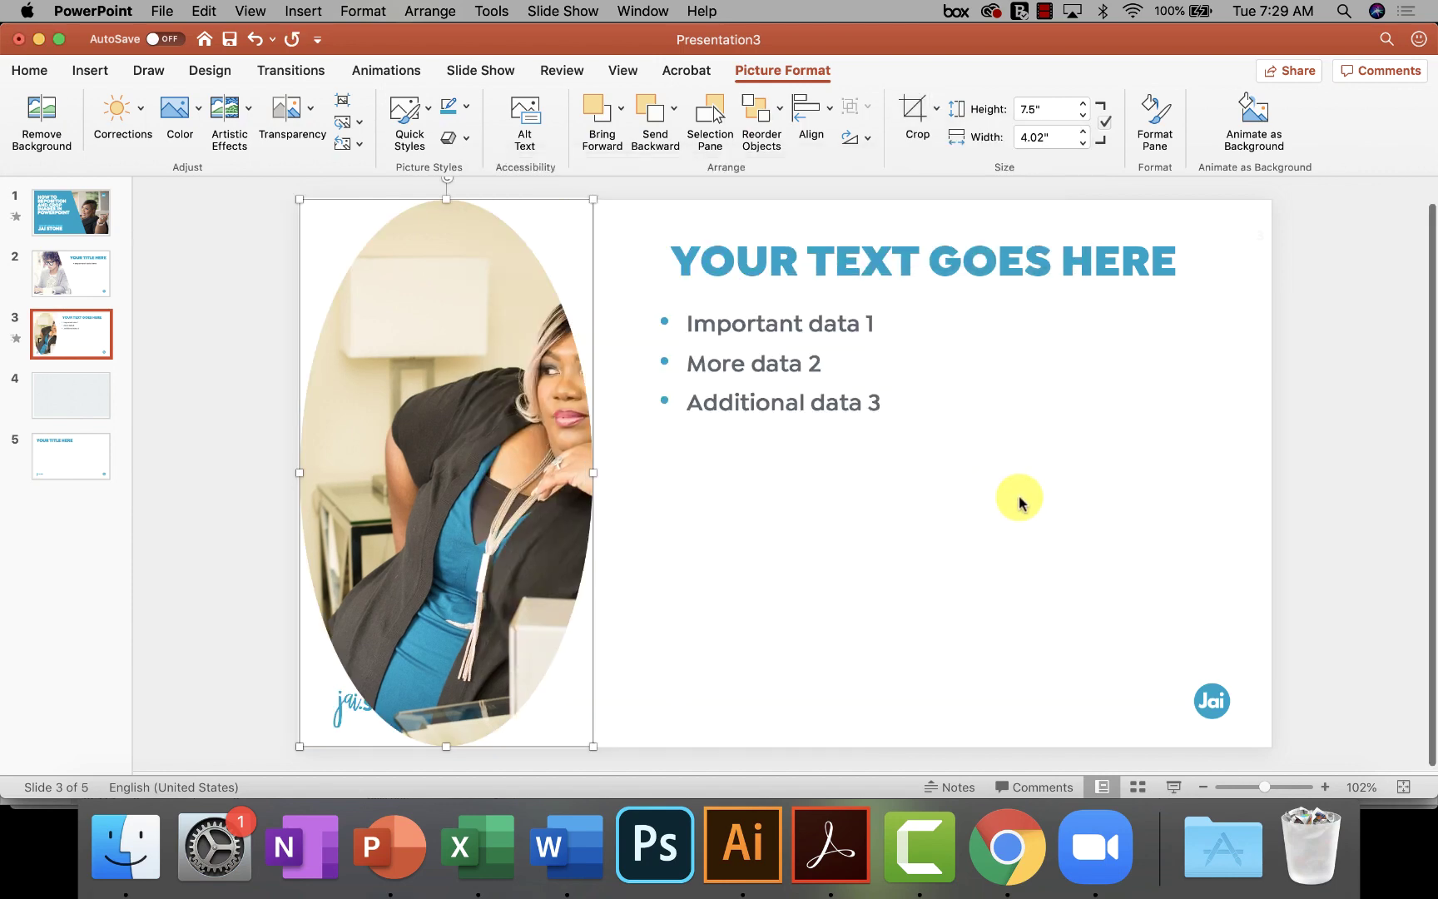
click(753, 574)
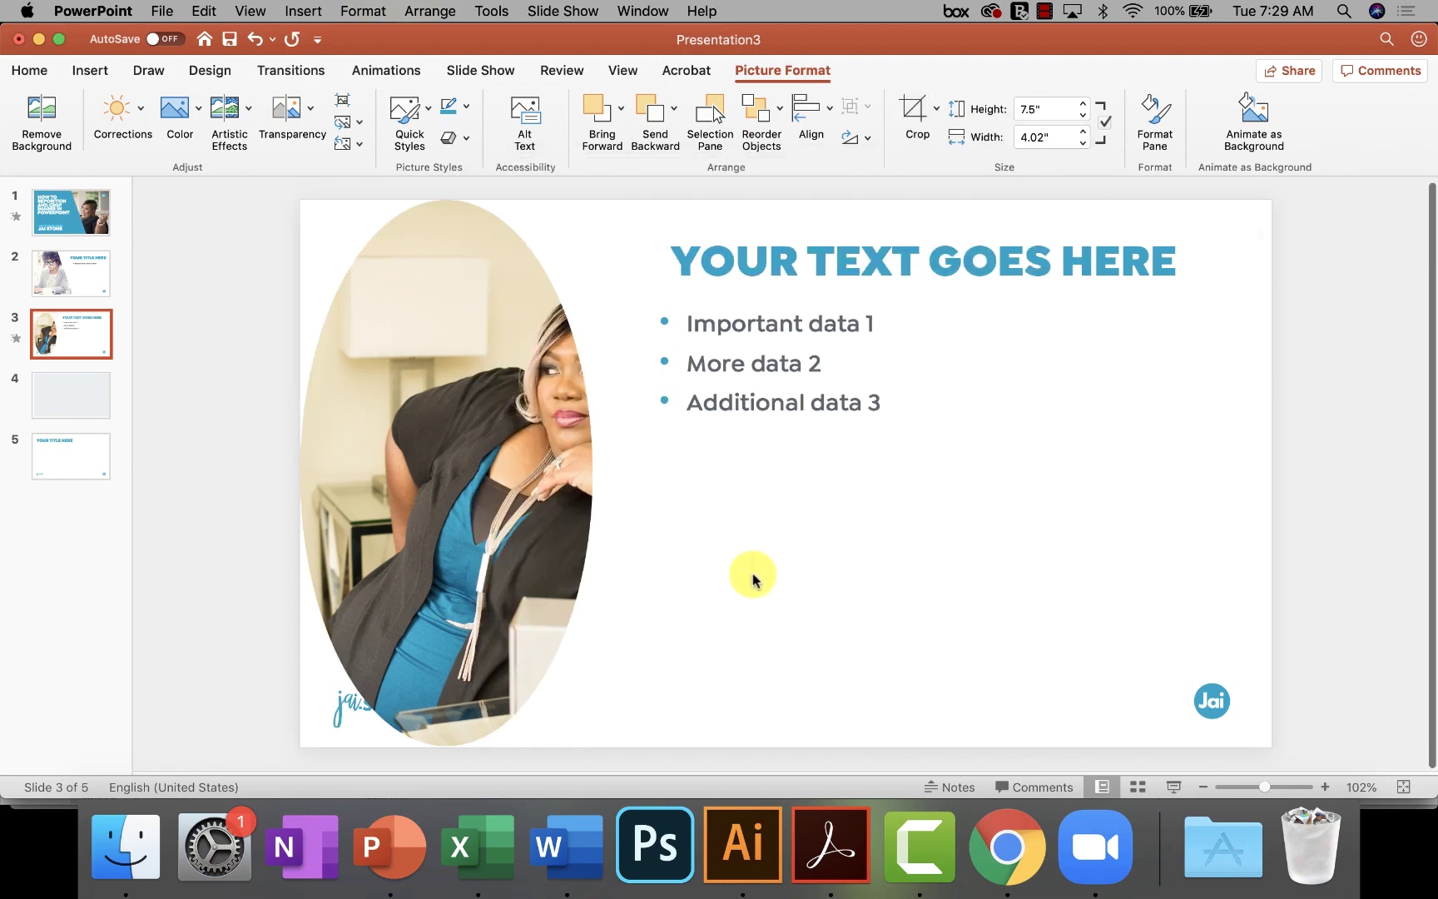
Re-crop the oval photo, sliding the image left to center the woman inside it
click(425, 576)
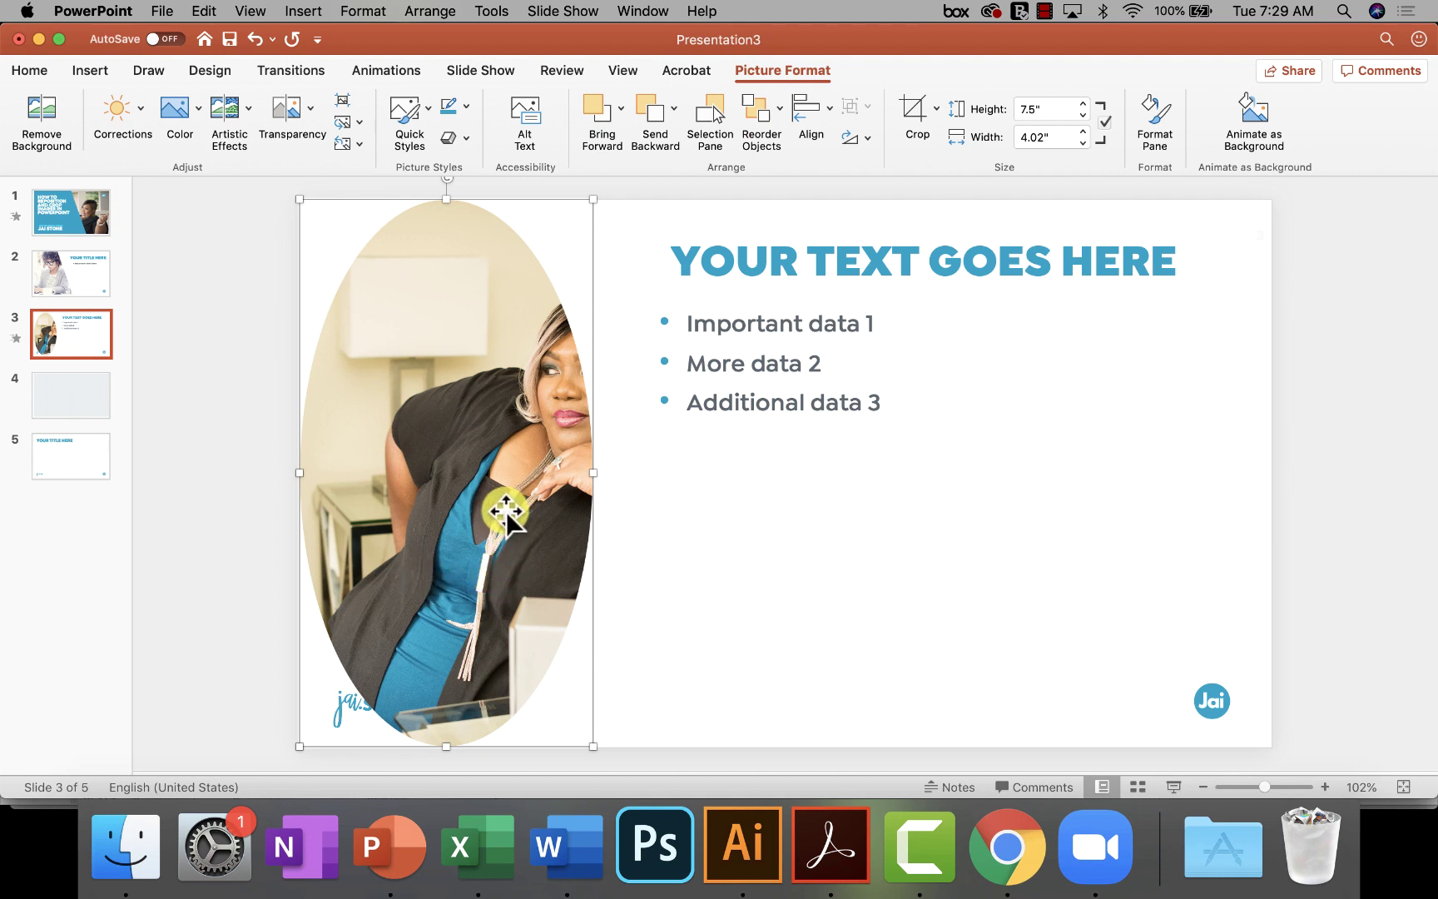
click(913, 107)
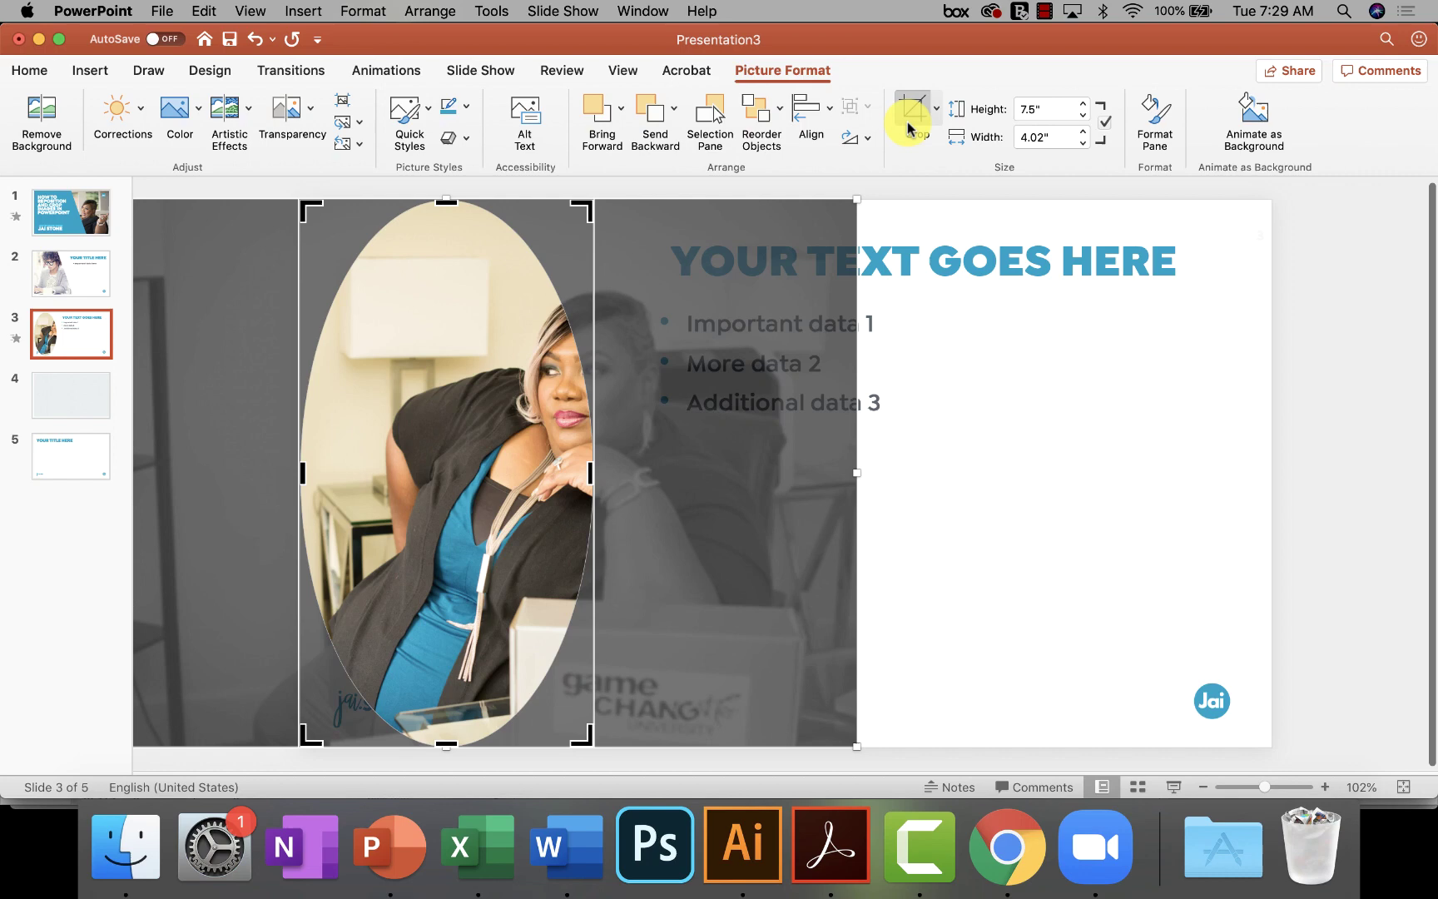
drag(514, 456, 394, 445)
click(883, 497)
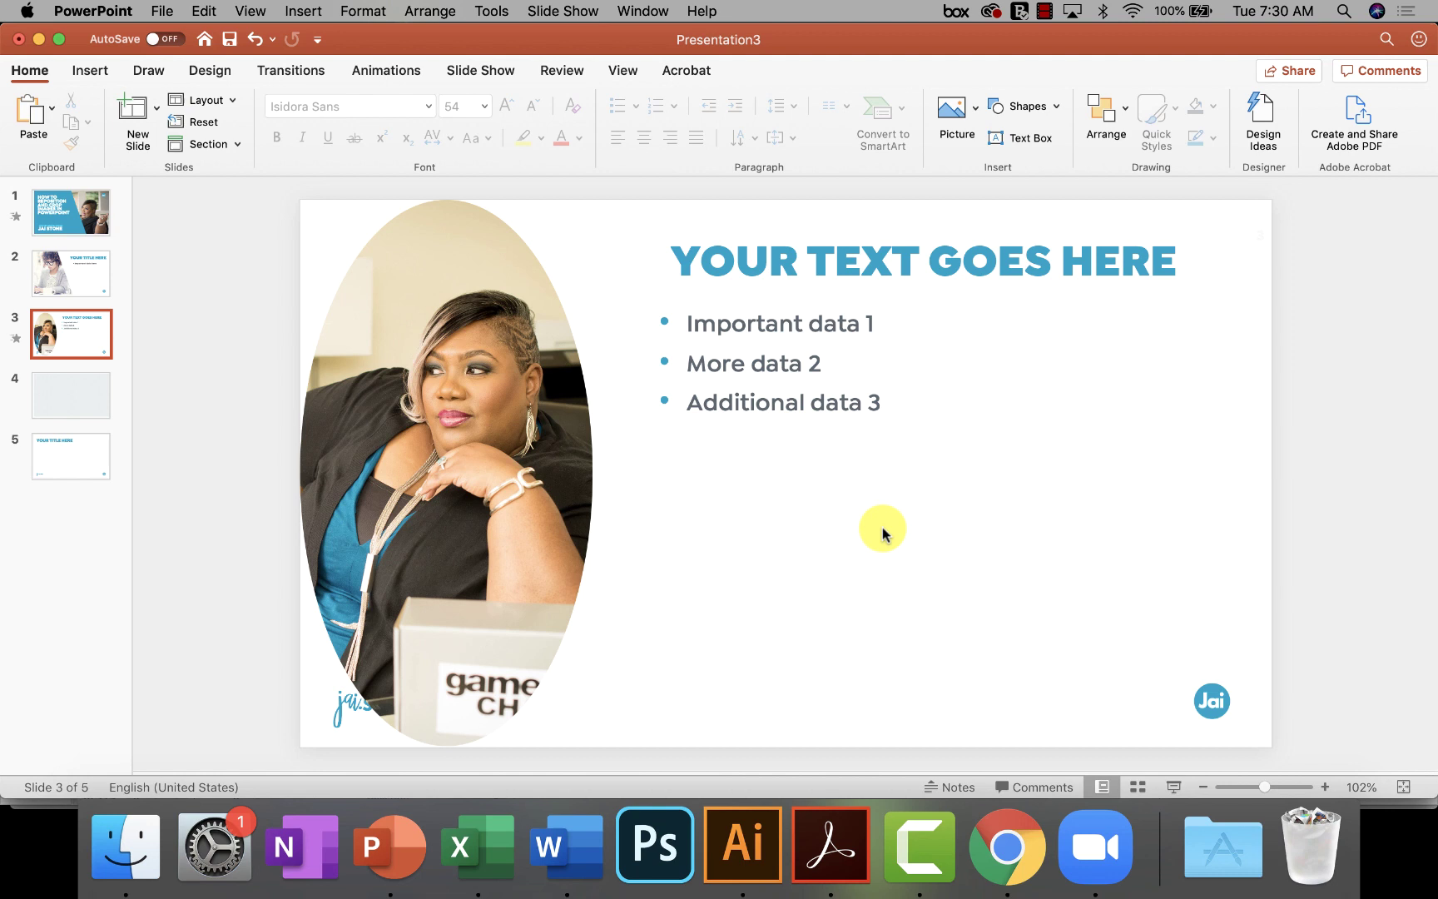
On slide 5, insert aa_biz_young_woman8.jpg from JSU Photos Stock into the wide placeholder
click(75, 452)
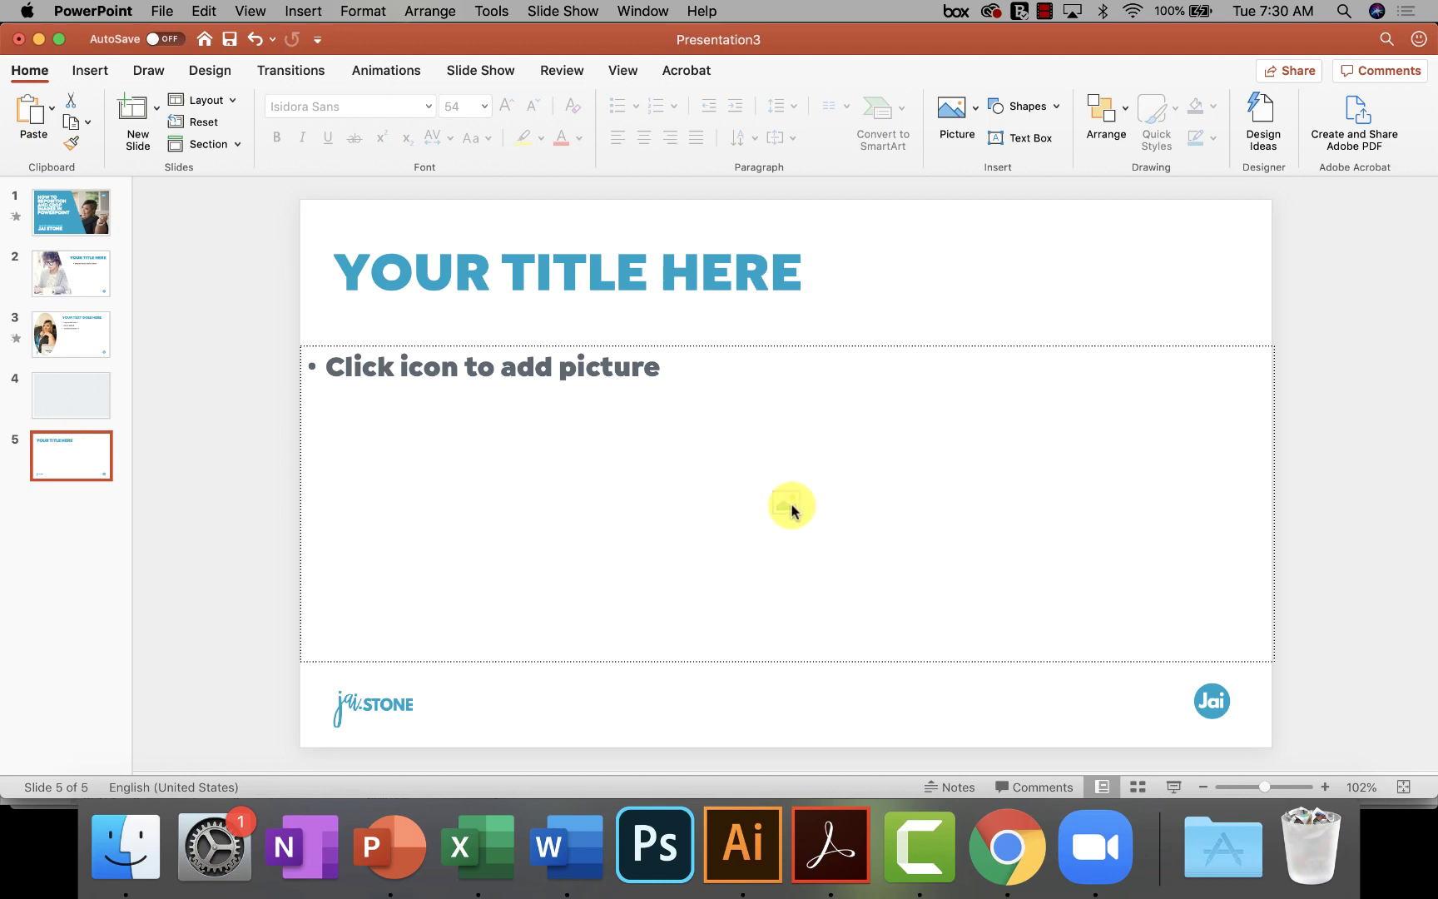
click(785, 504)
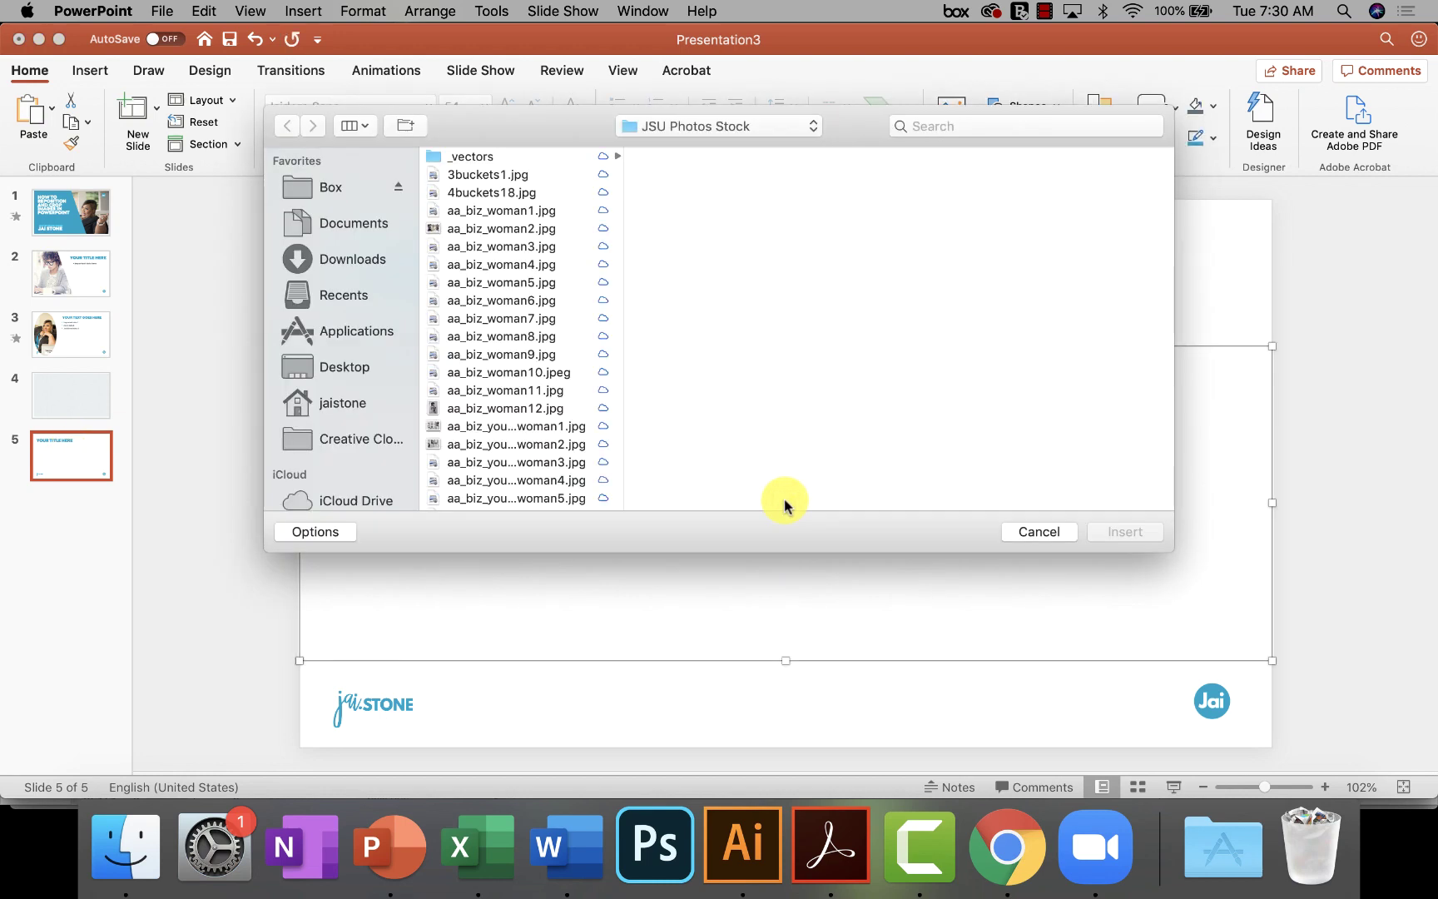
scroll(524, 408, down, 5)
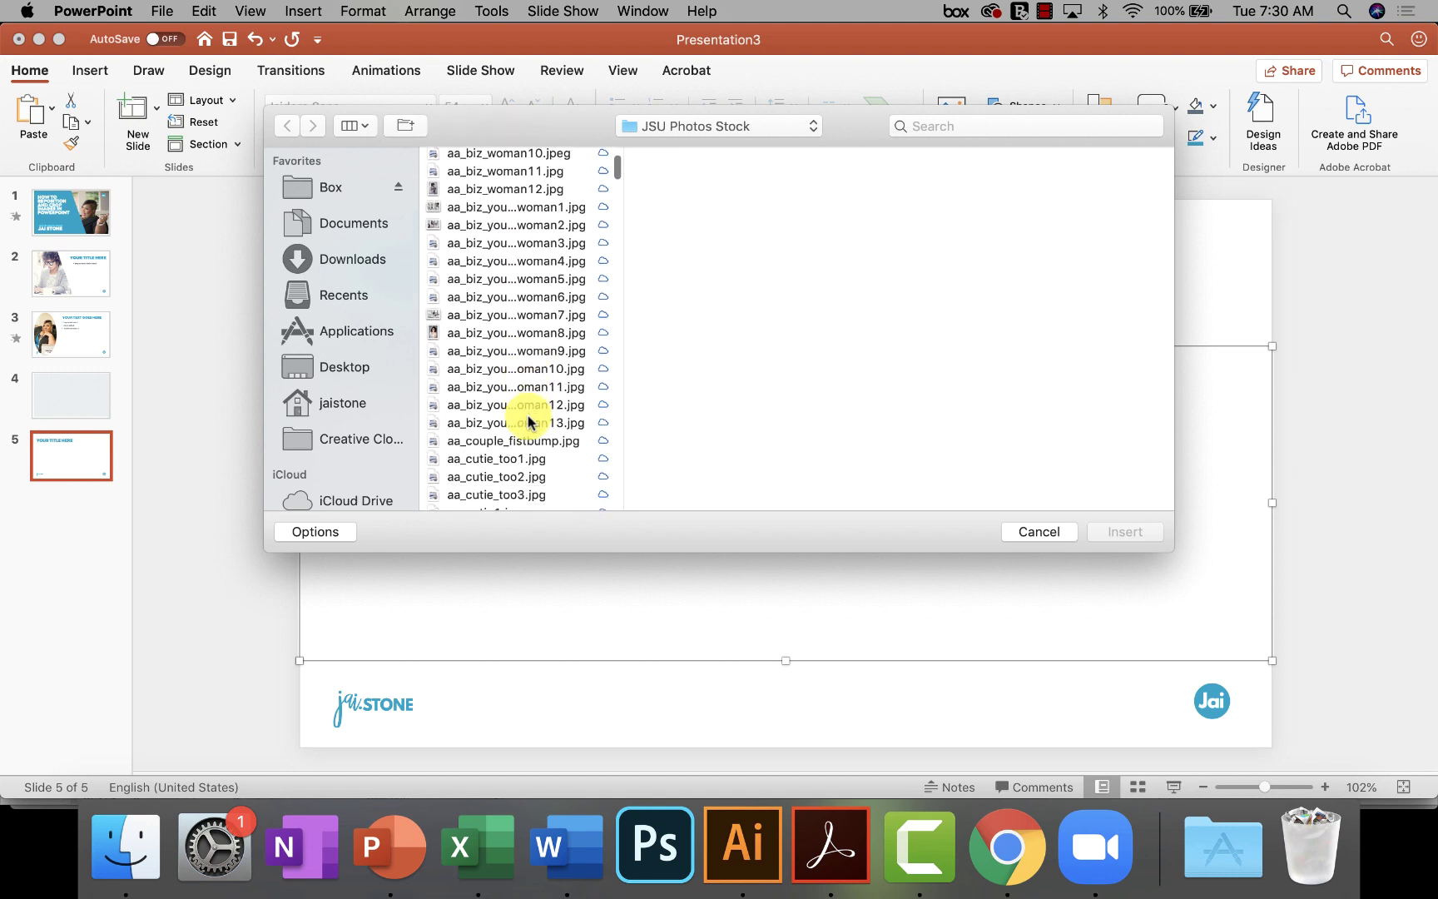
scroll(528, 422, up, 1)
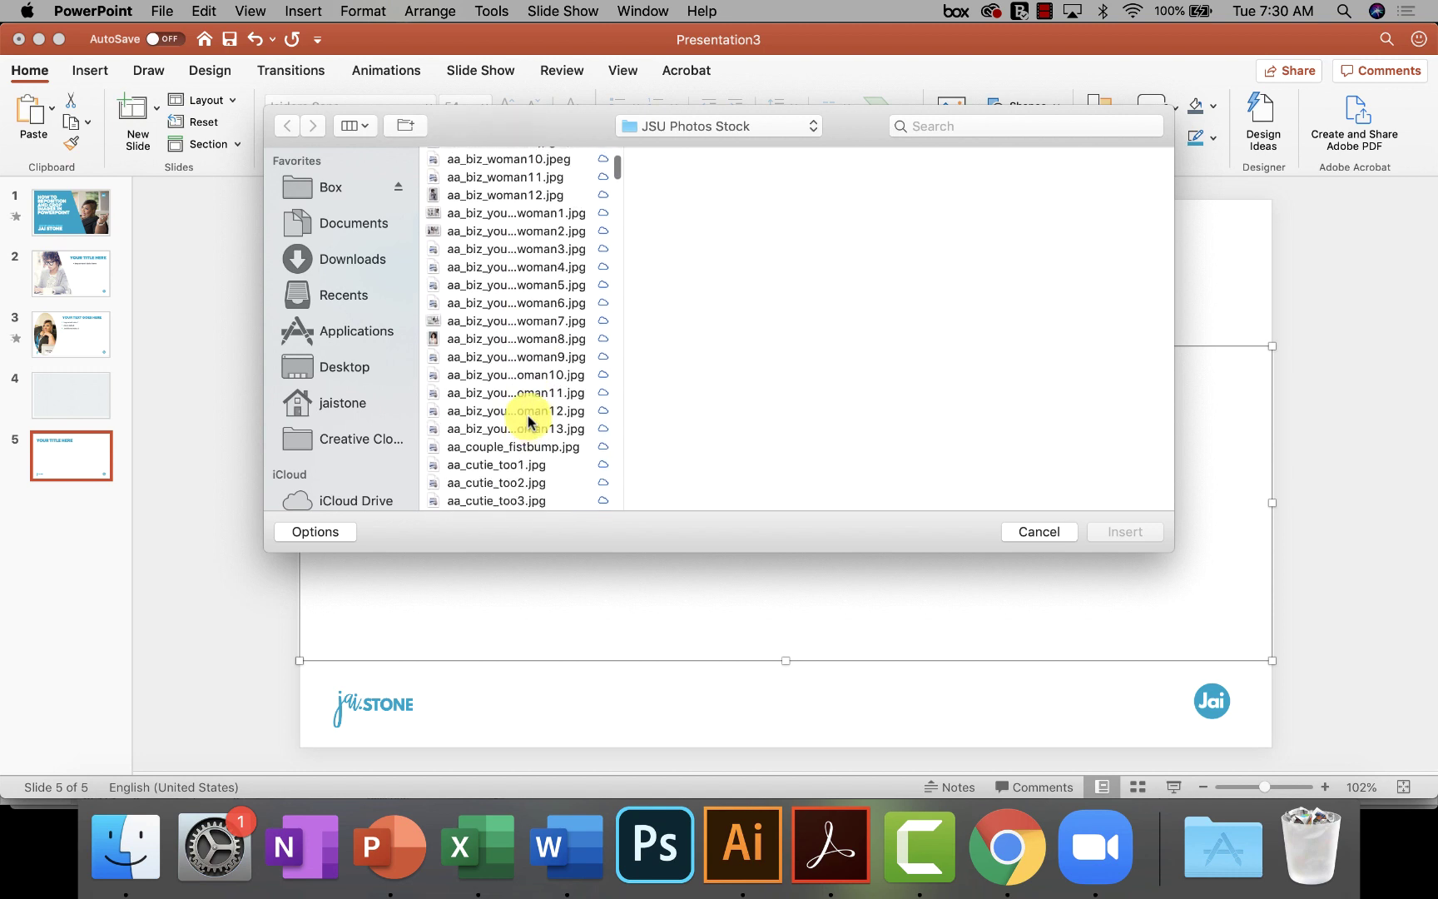
click(474, 341)
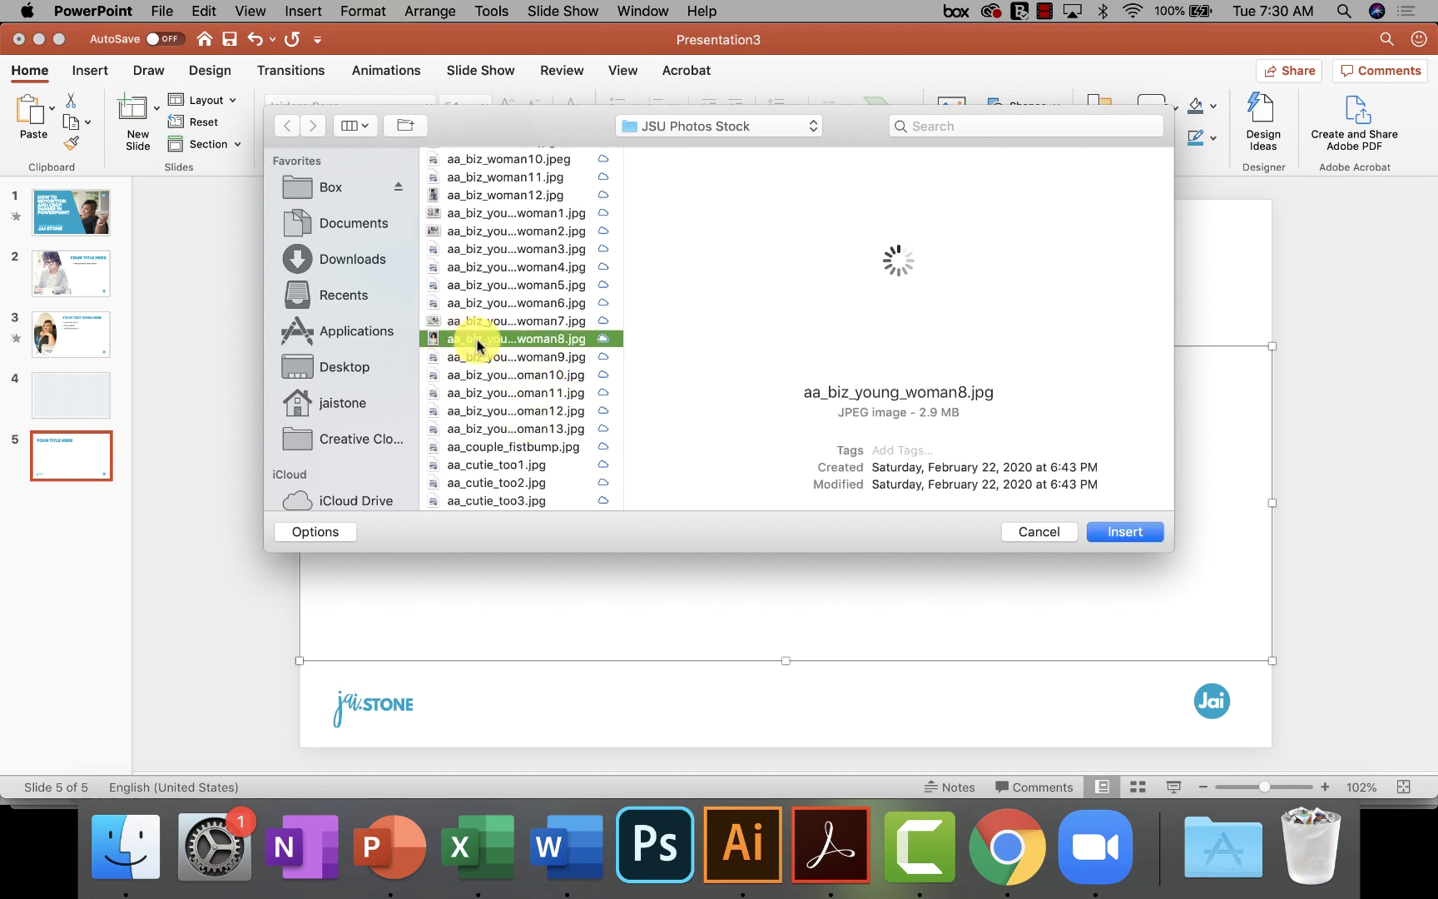
click(1117, 531)
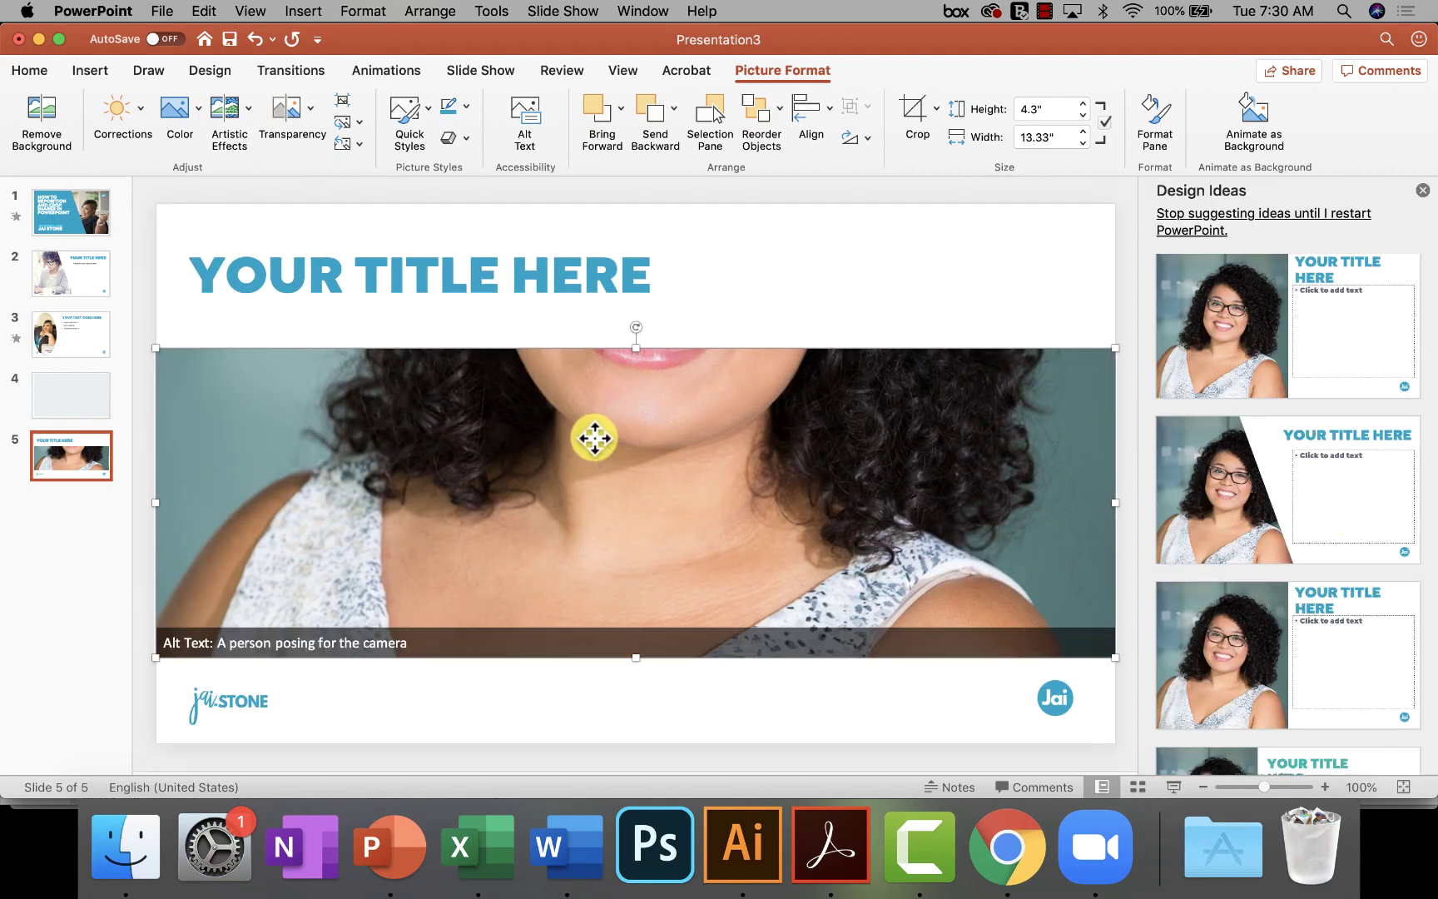
Crop the slide 5 photo, dragging it down until her smiling face and glasses show
click(909, 113)
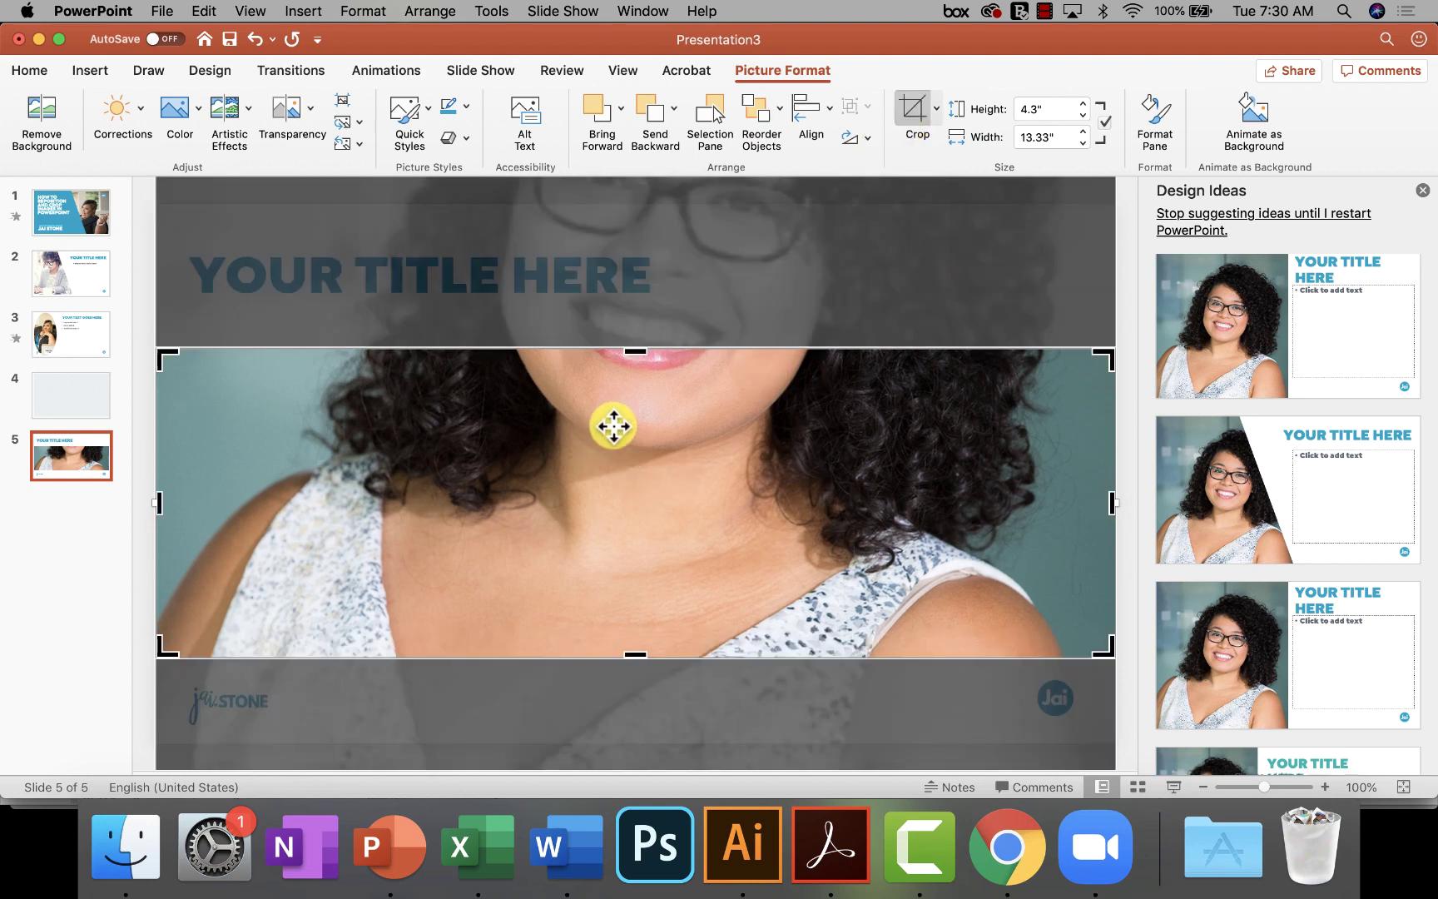
drag(613, 426, 603, 587)
drag(652, 469, 658, 562)
click(136, 353)
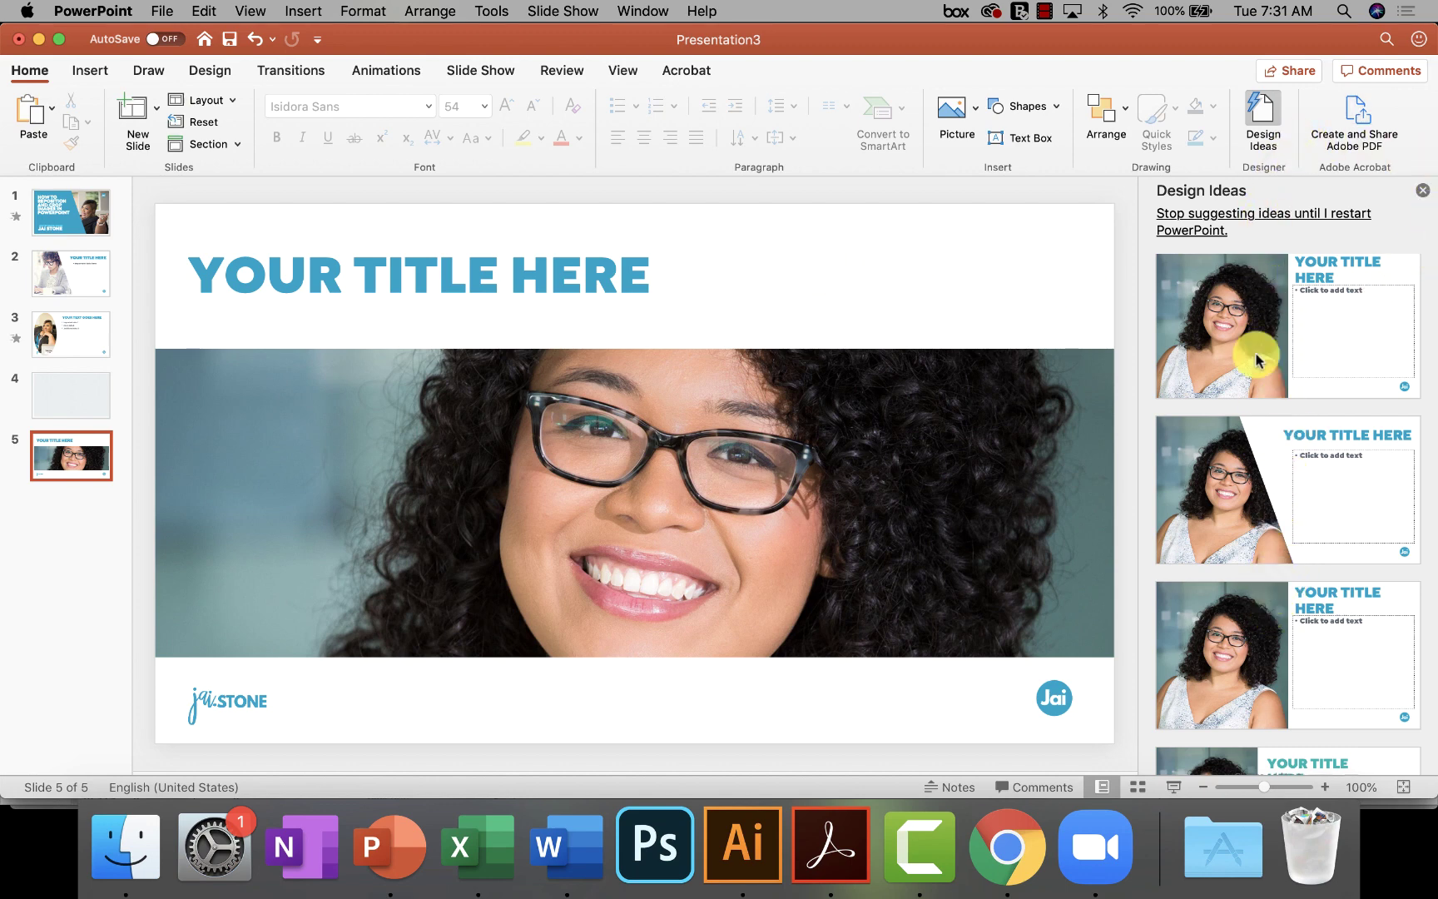
Apply the second Design Ideas layout with the diagonal photo panel, then refresh Design Ideas
click(1252, 497)
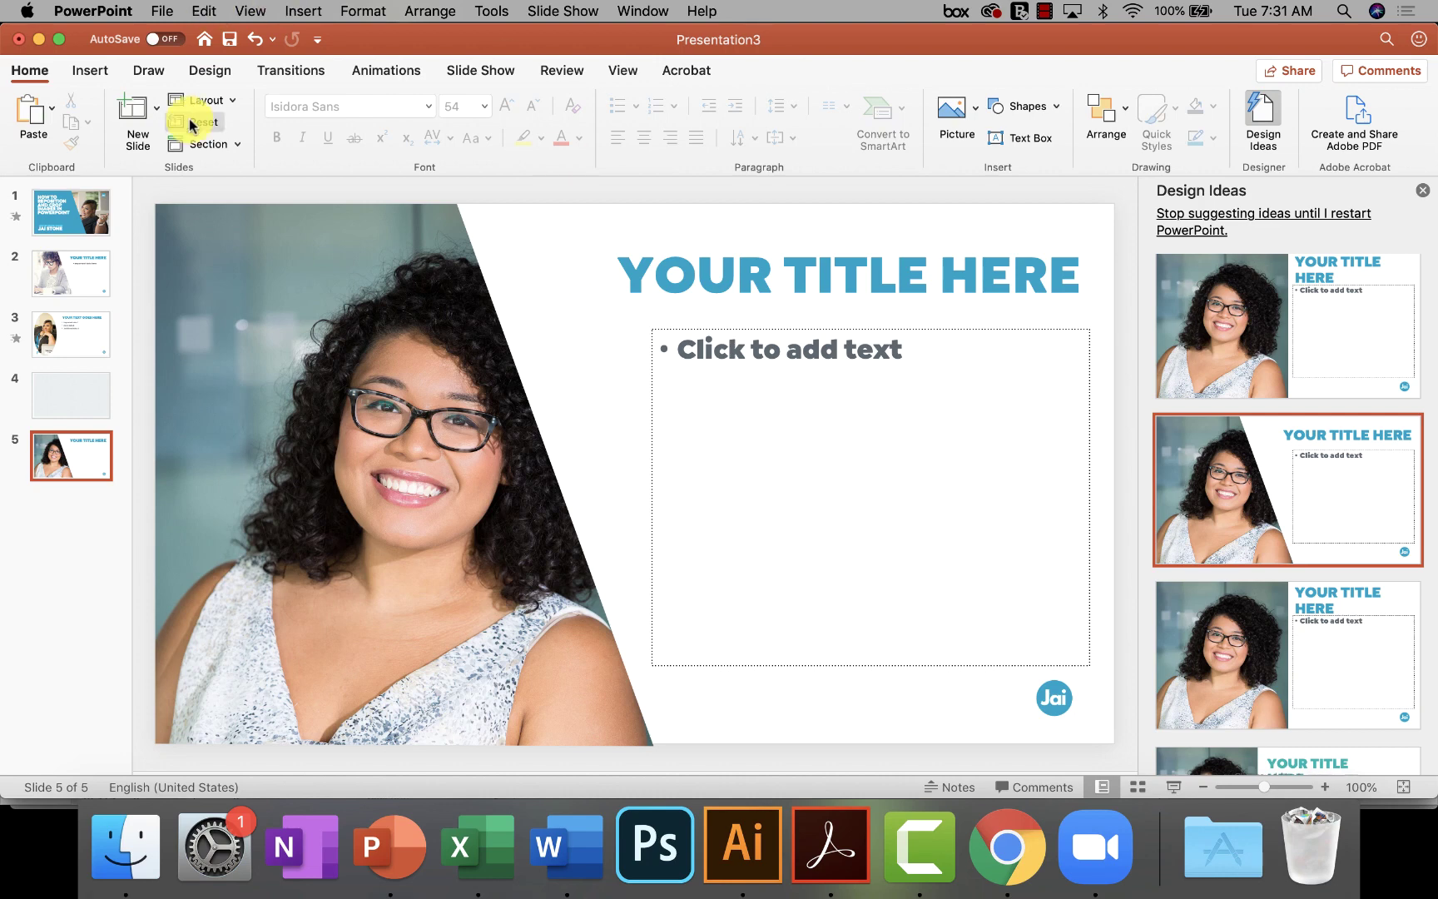
click(198, 73)
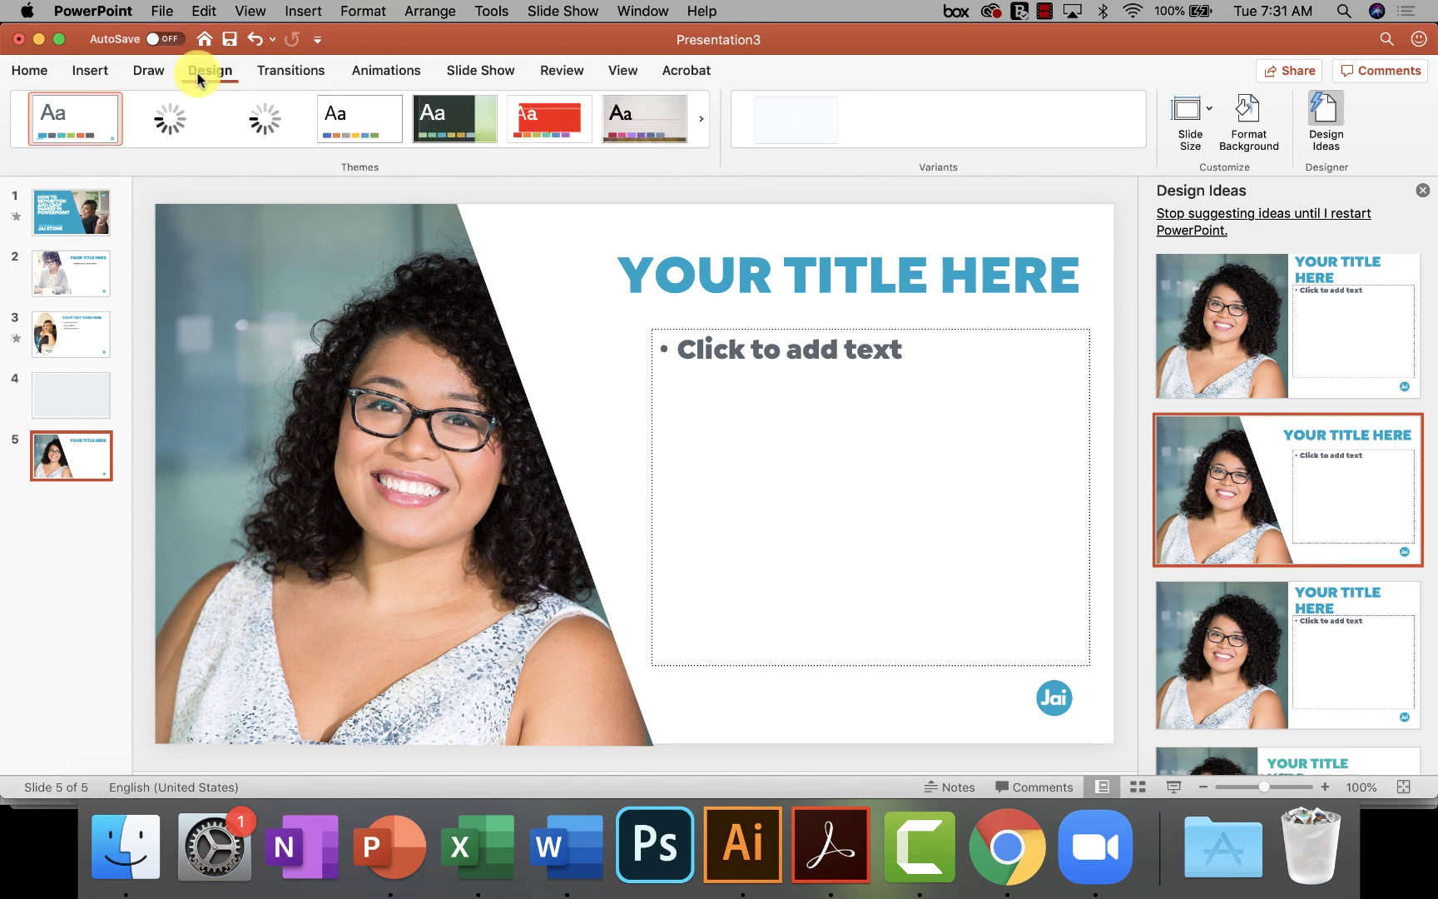
click(18, 71)
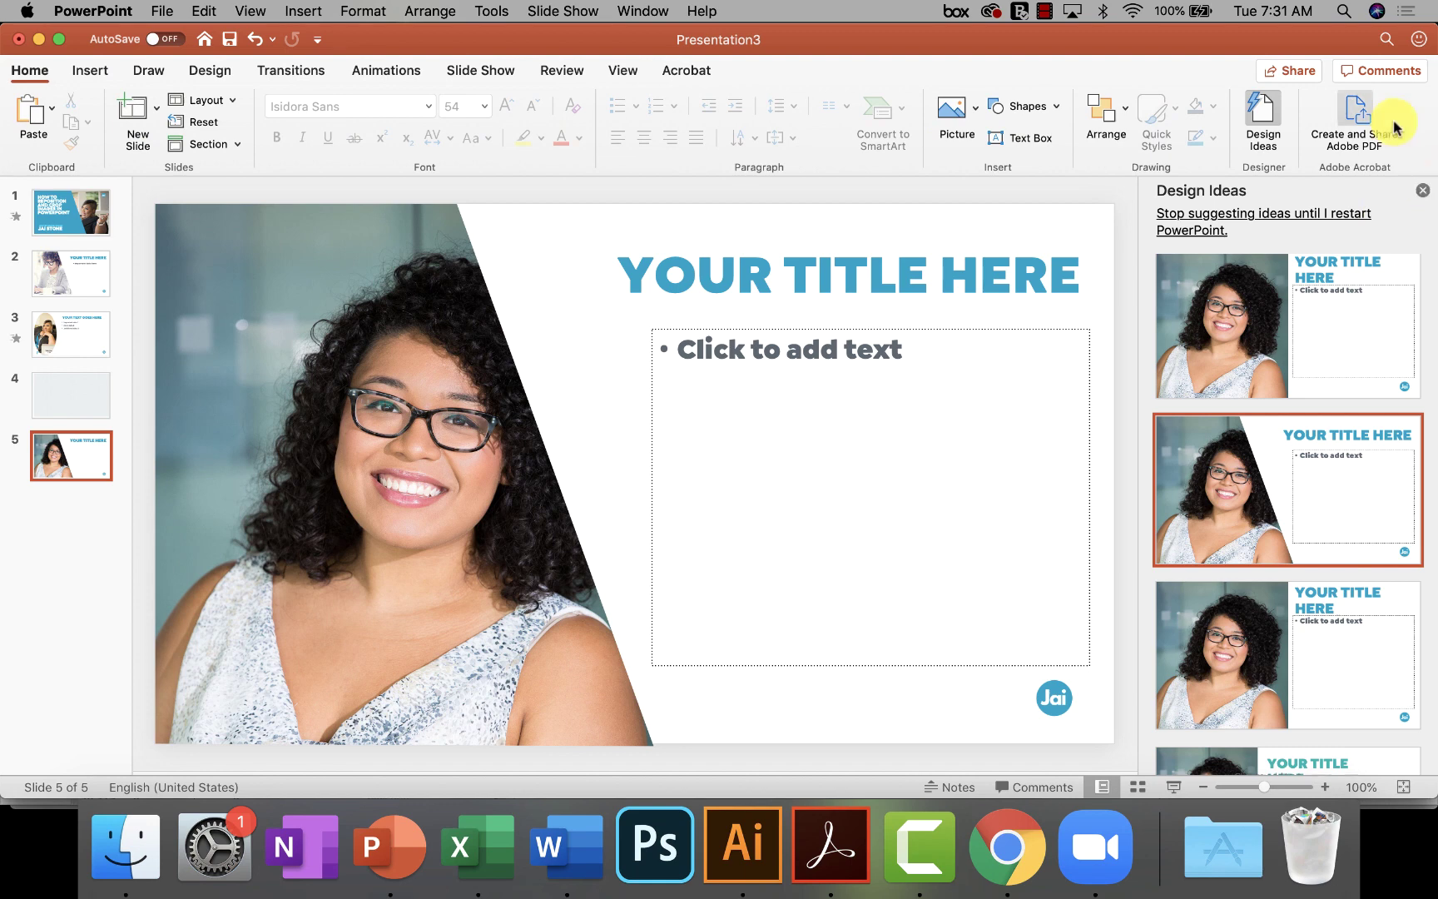
click(213, 72)
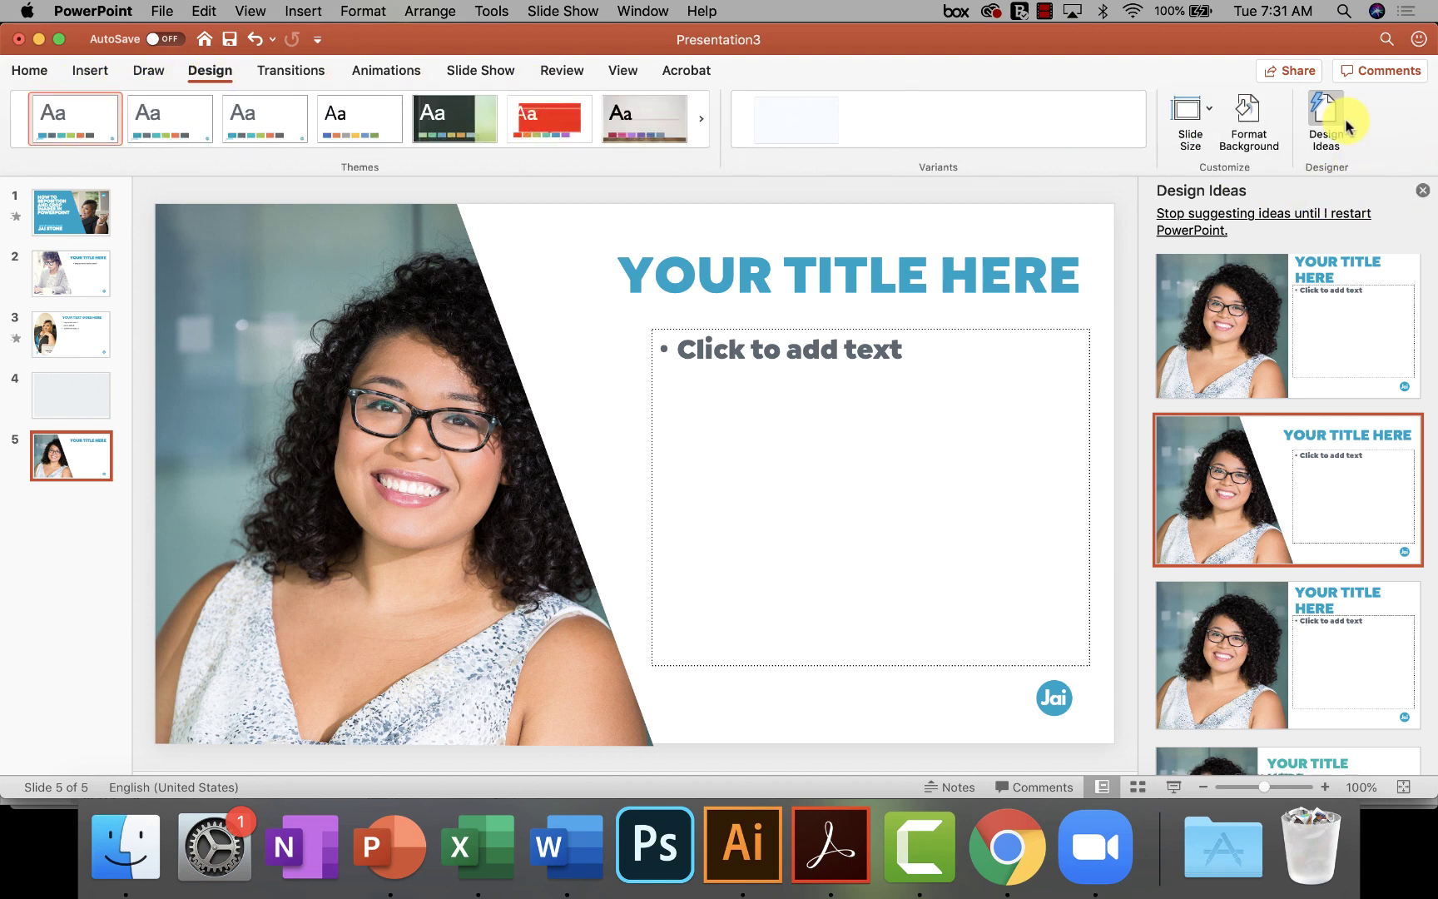
click(1319, 102)
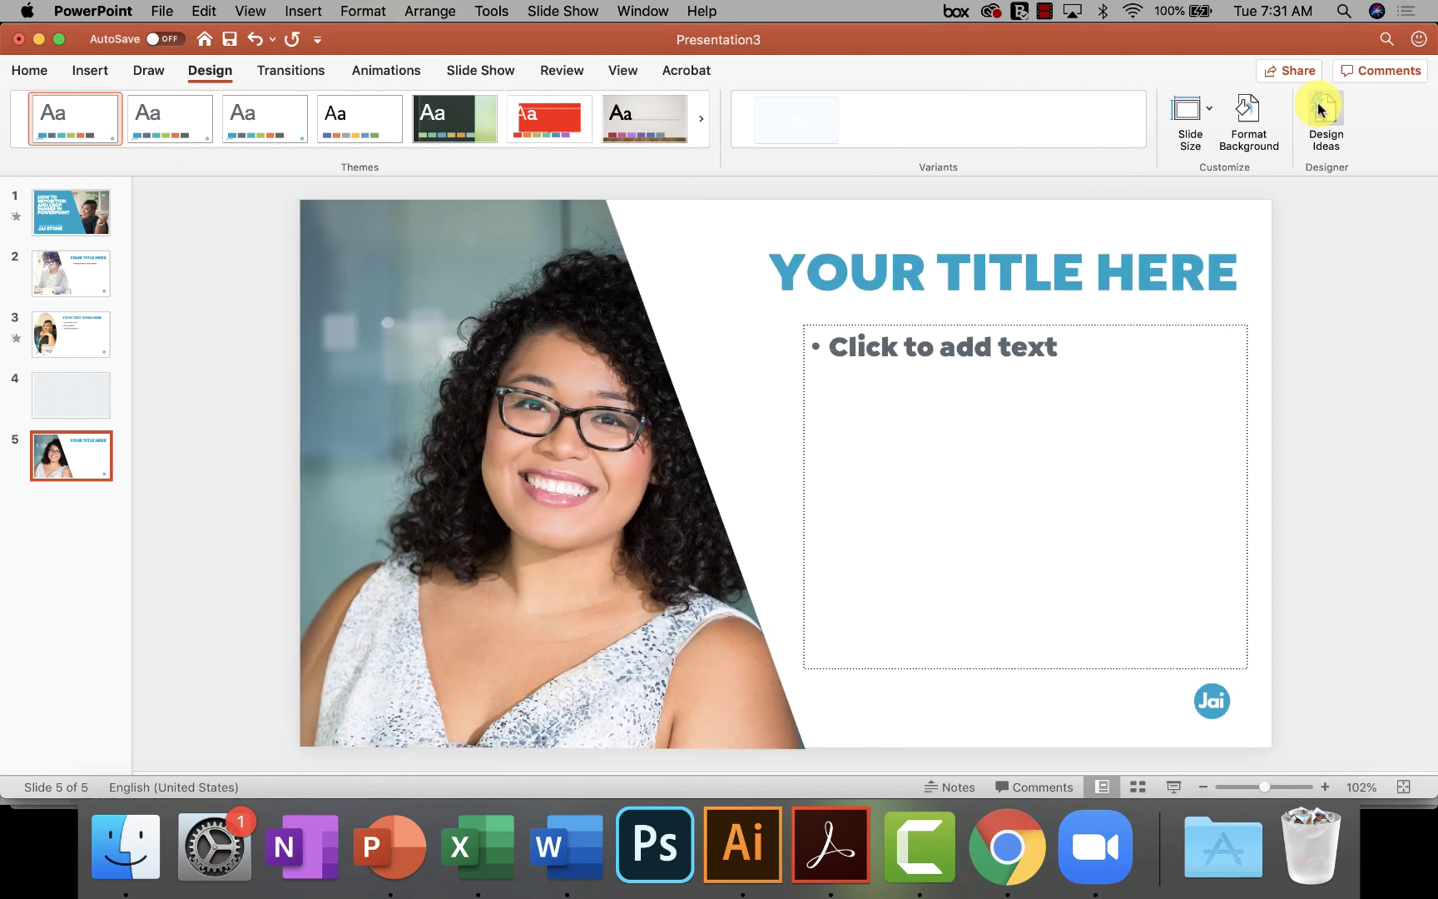
click(1319, 102)
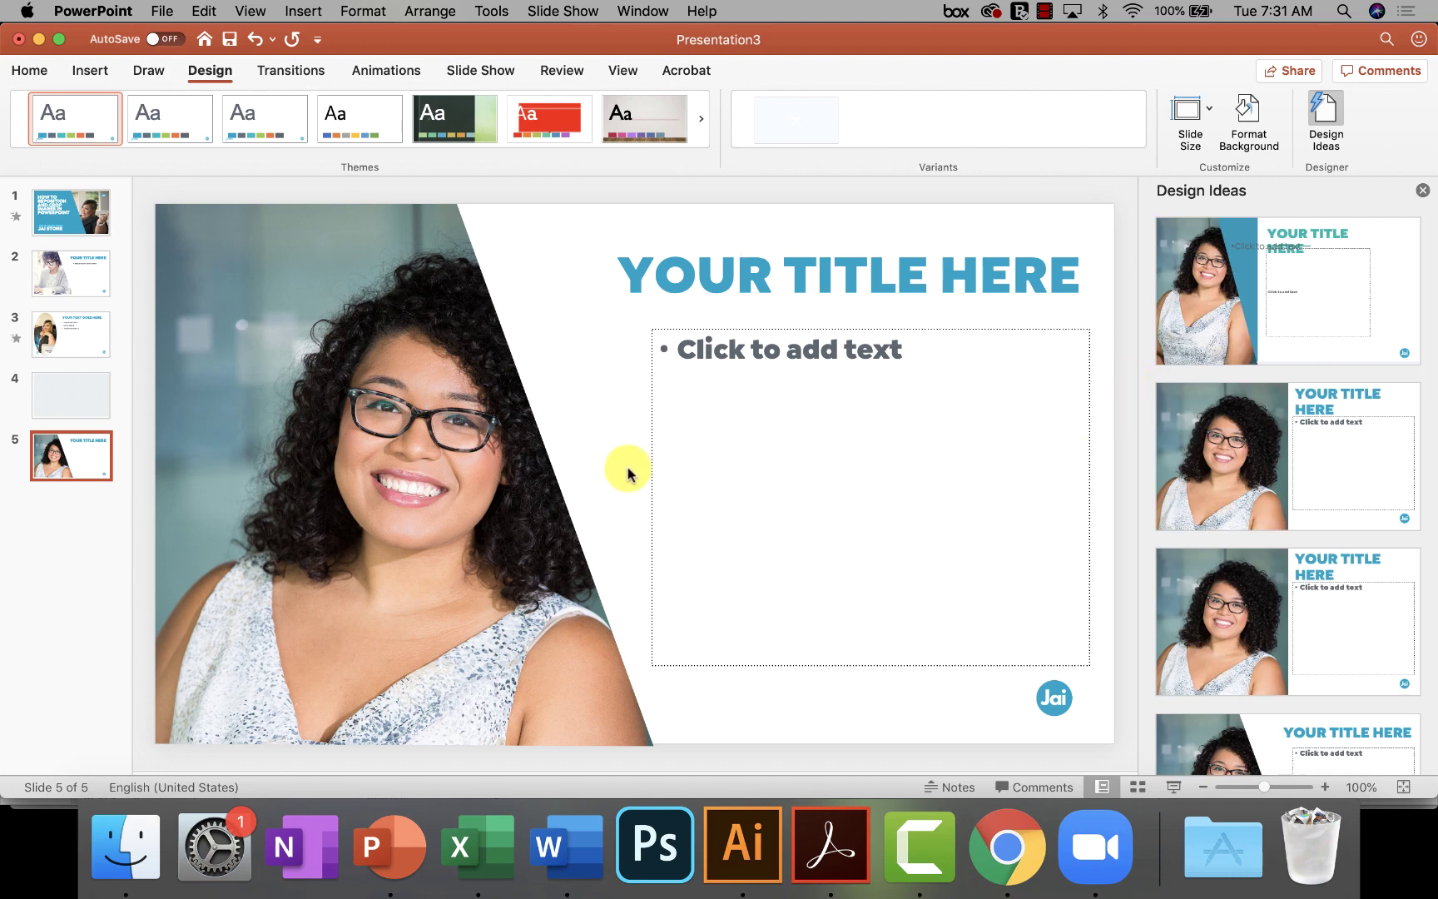
Insert aa_biz_young_woman2.jpg from JSU Photos Stock into slide 4's full-slide picture placeholder
click(50, 413)
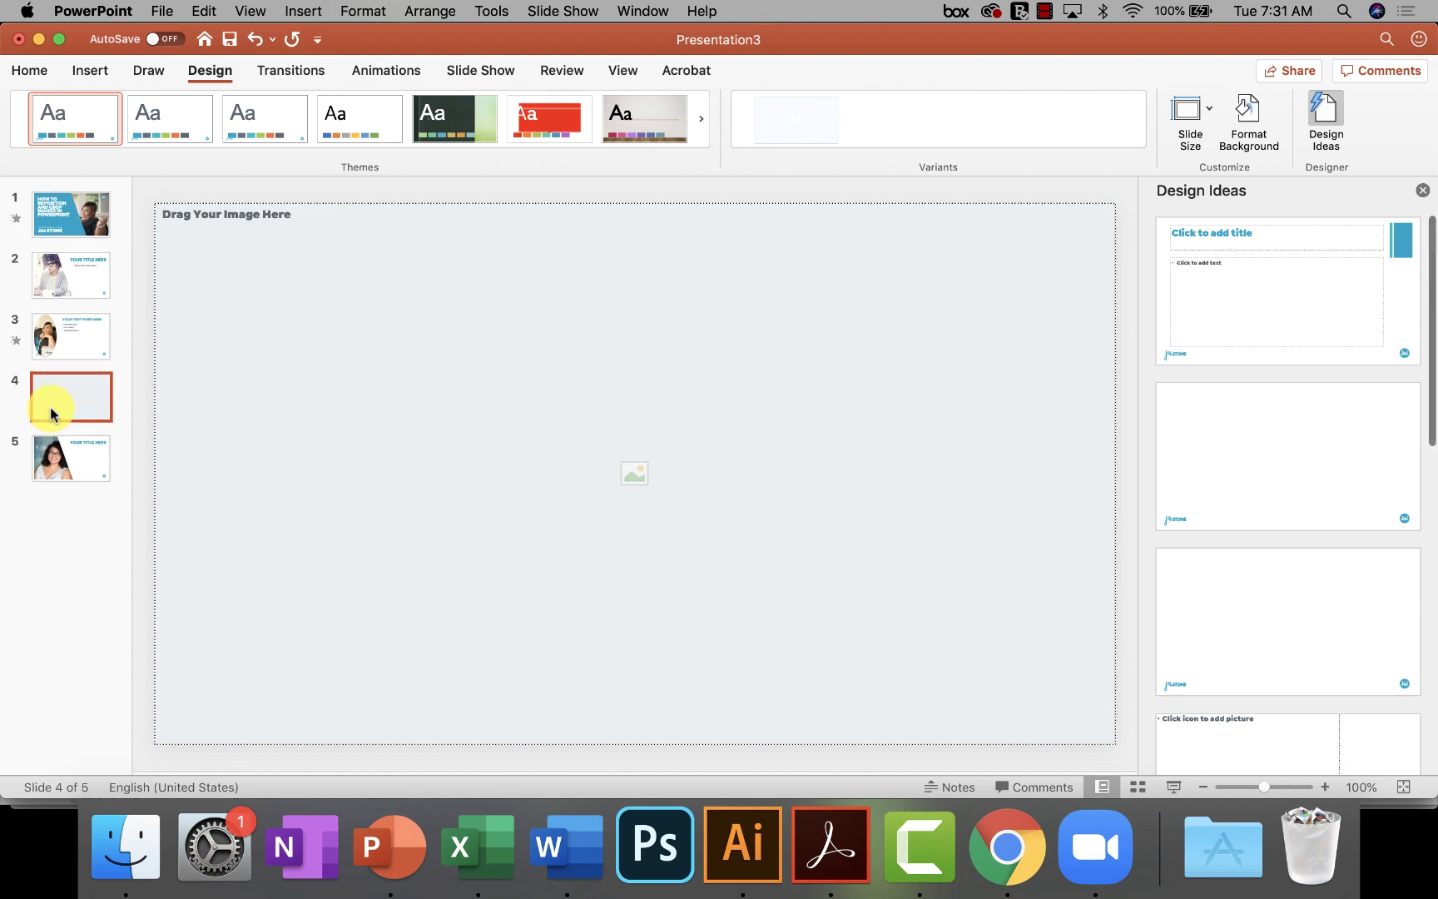
click(638, 474)
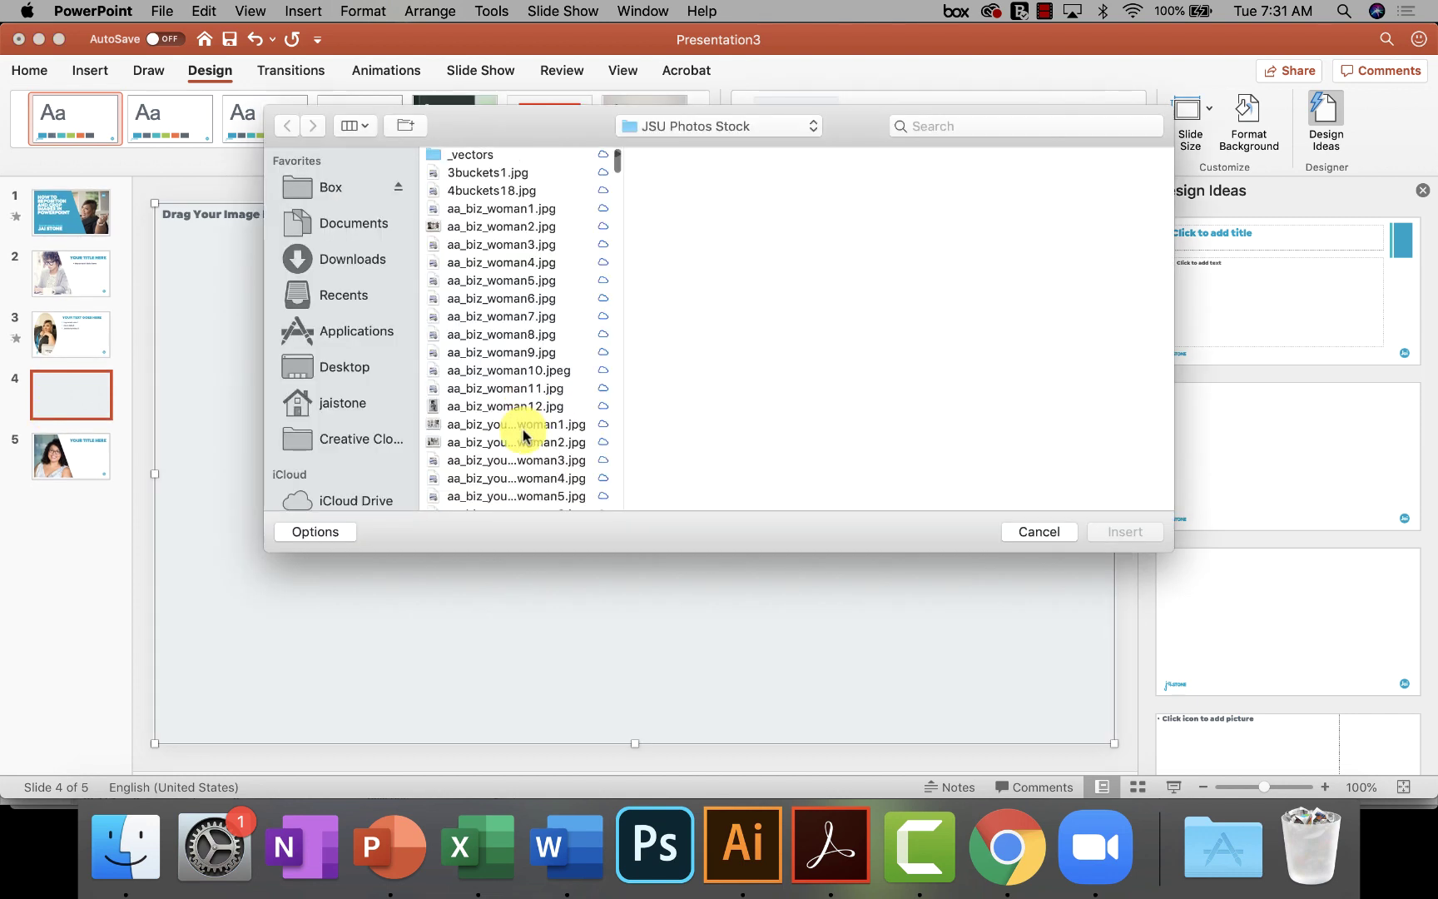
scroll(524, 424, down, 5)
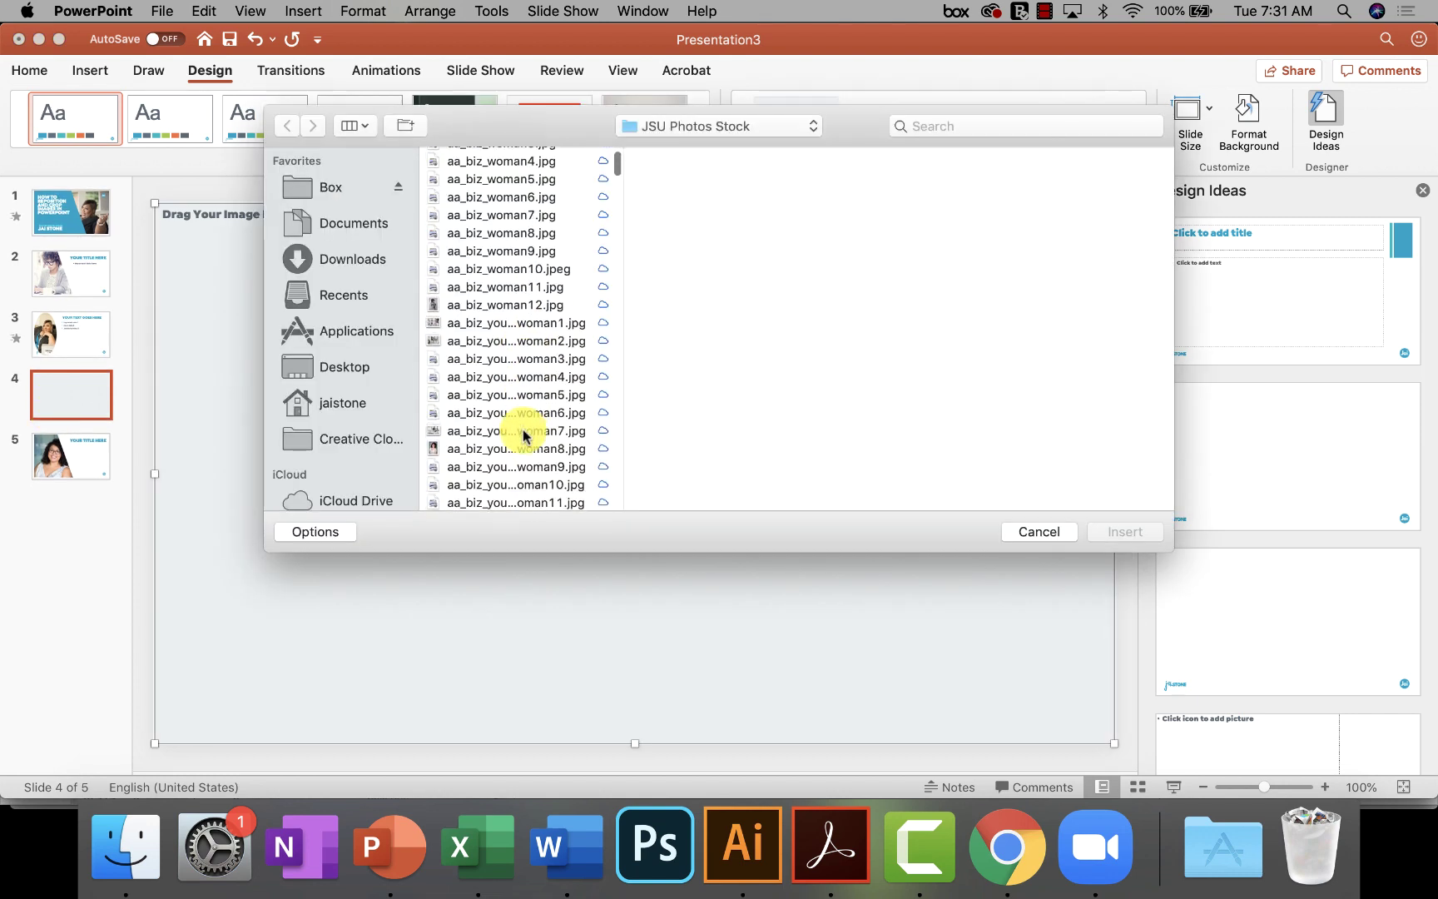
click(473, 340)
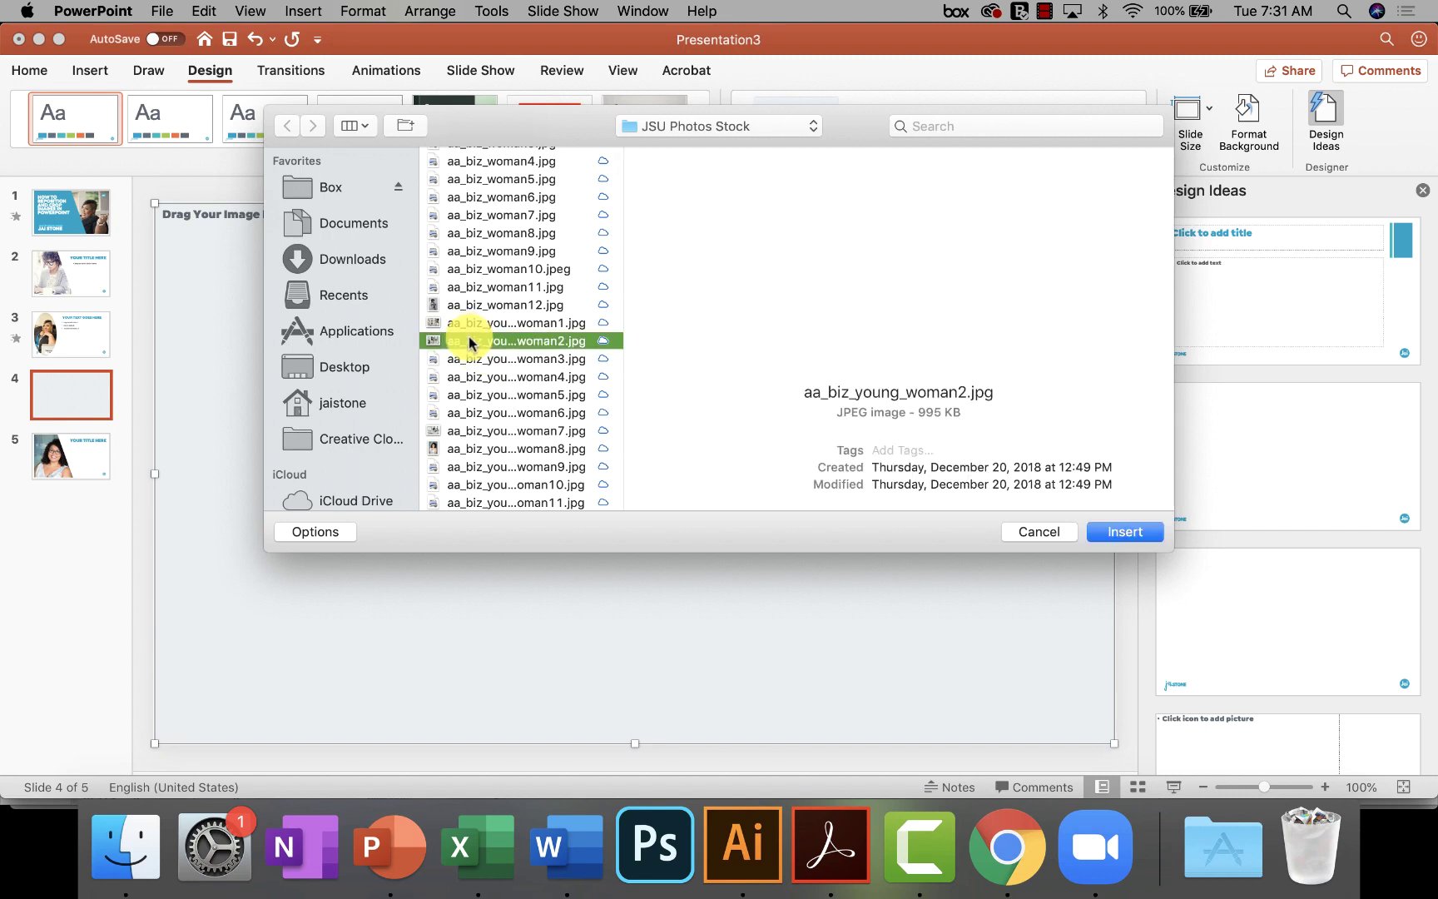
click(1118, 532)
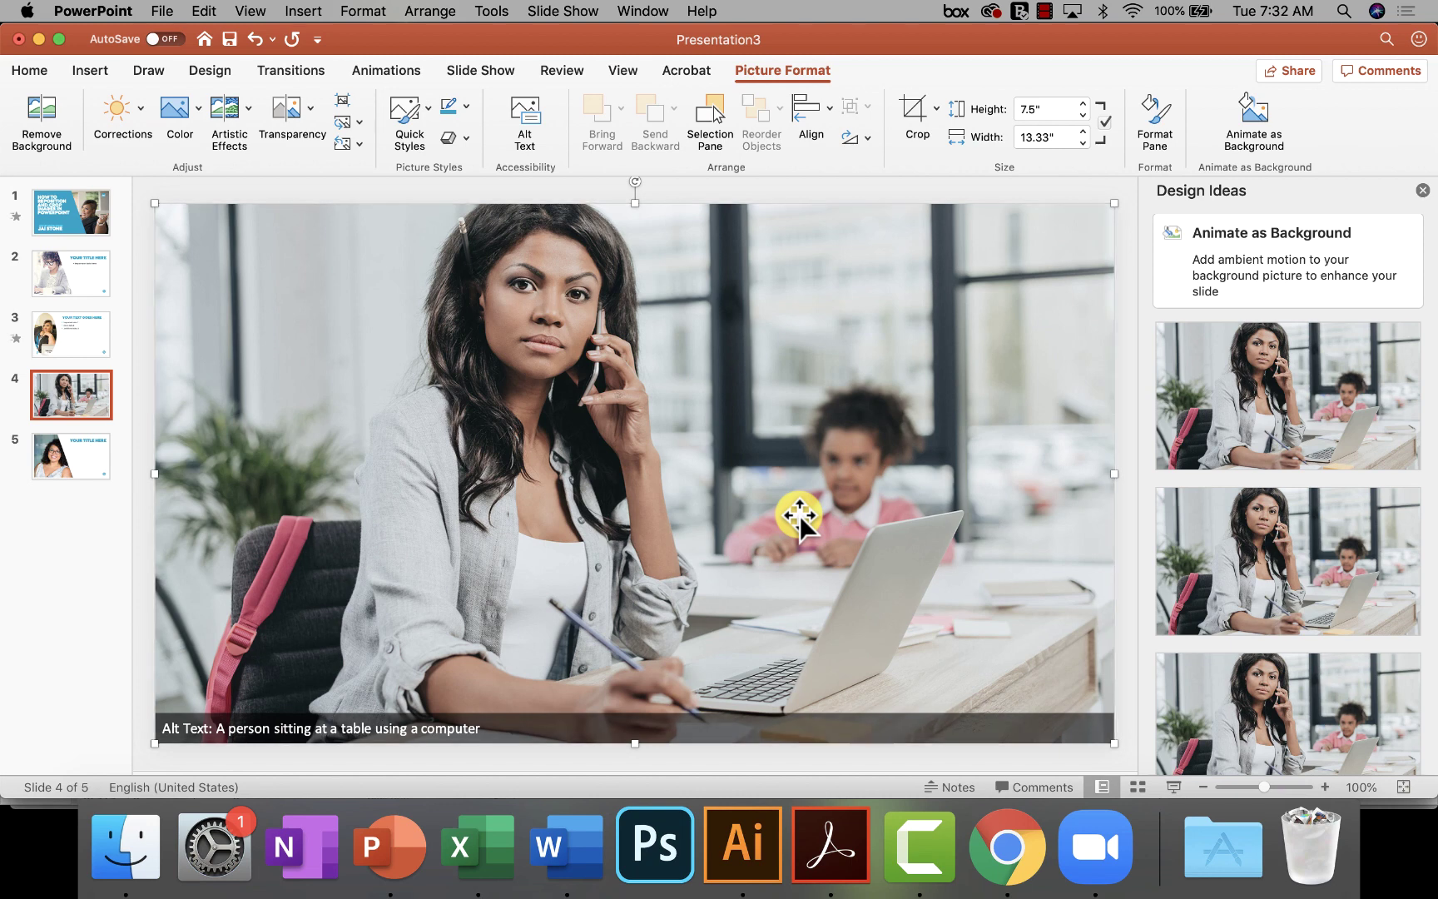
Crop slide 4's photo from the right and left, shifting it down, to frame the woman on the phone
click(908, 113)
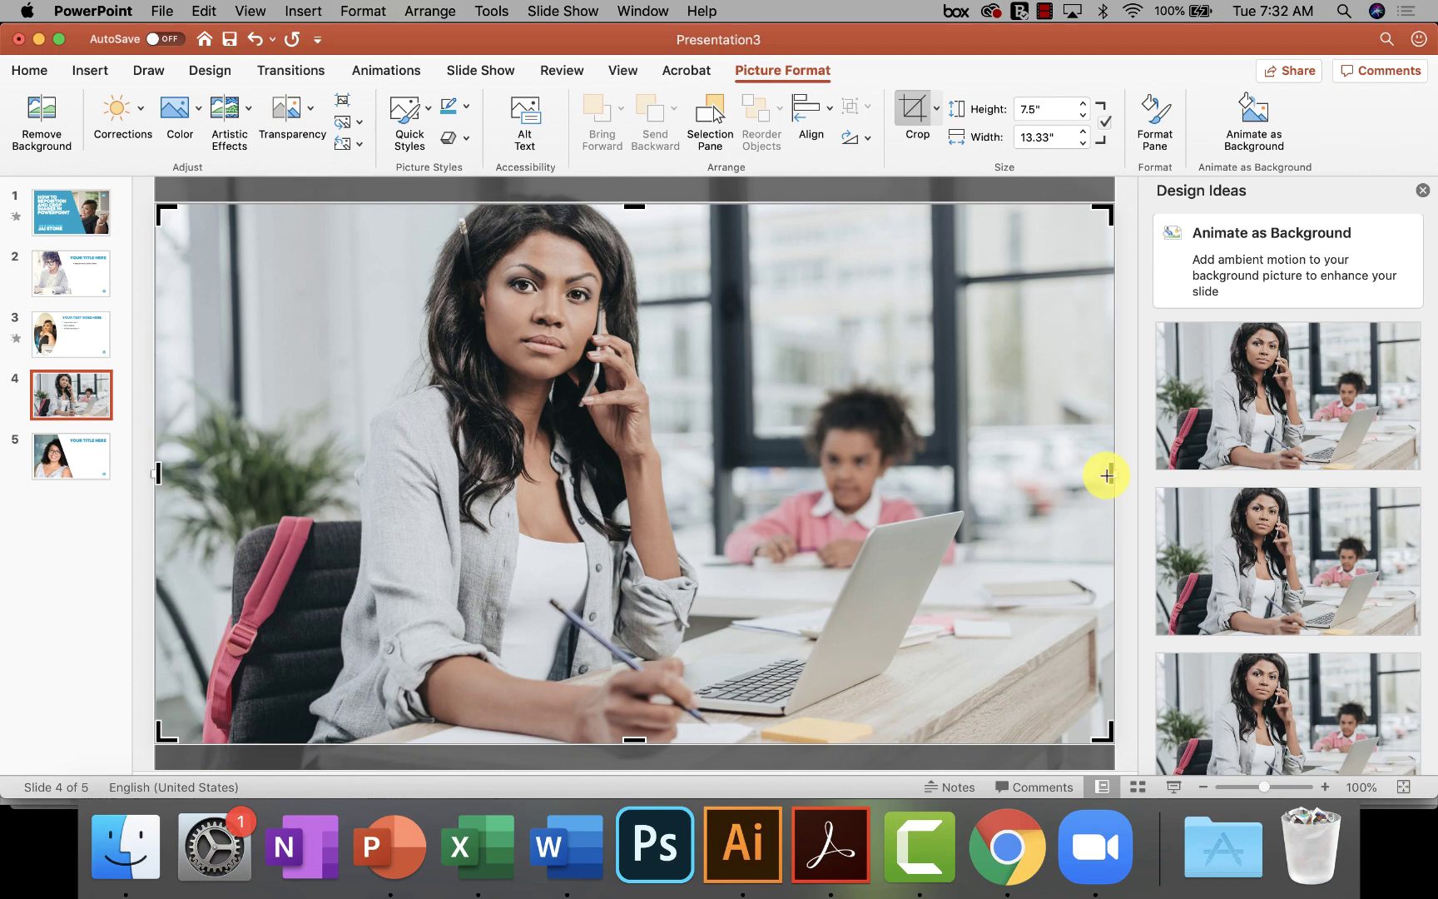
drag(1102, 475, 727, 480)
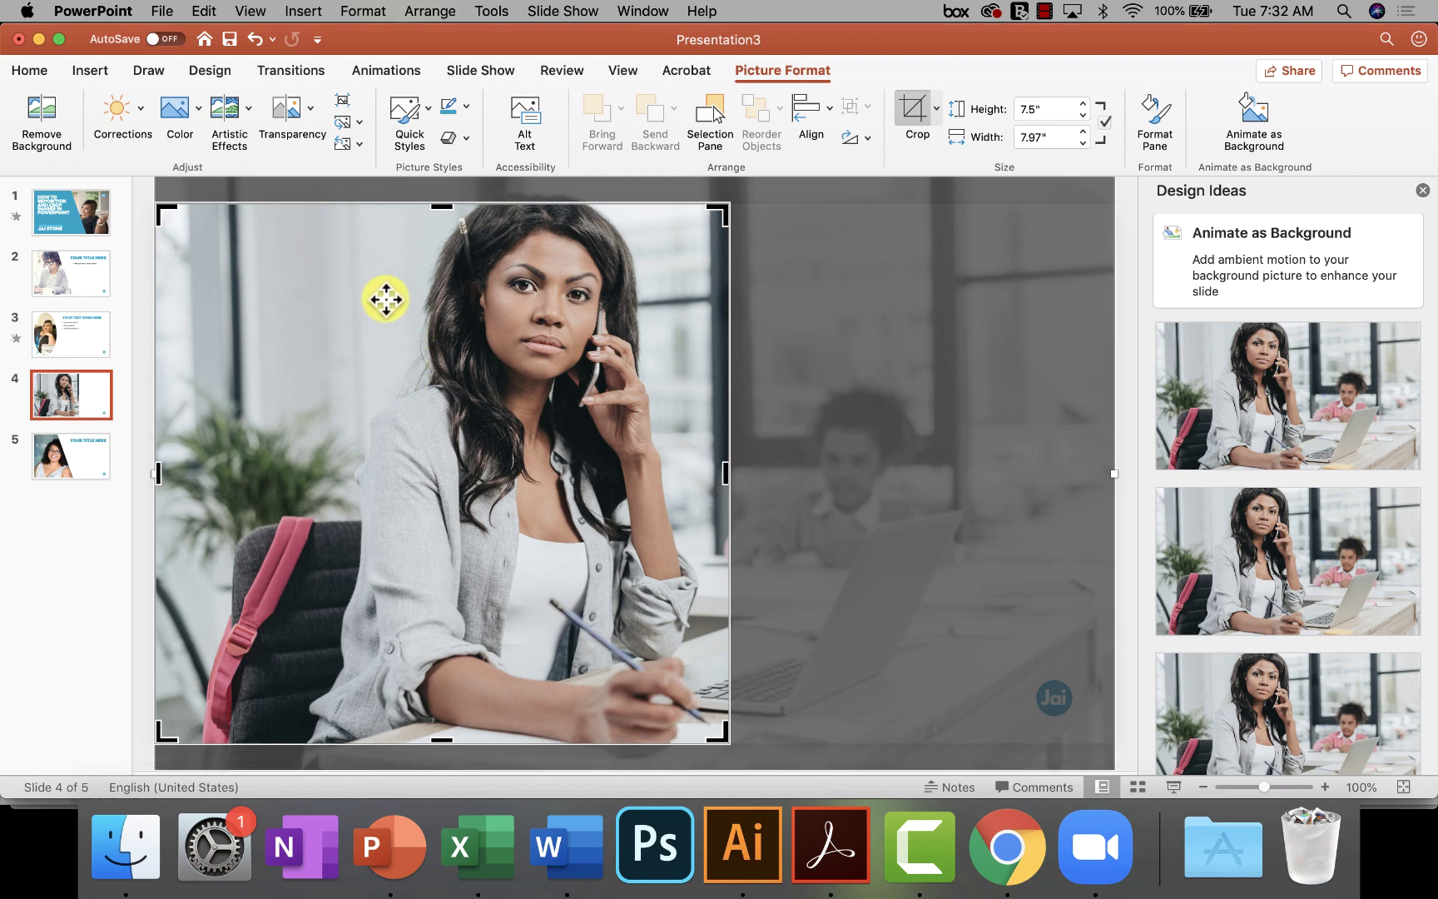
drag(386, 299, 381, 323)
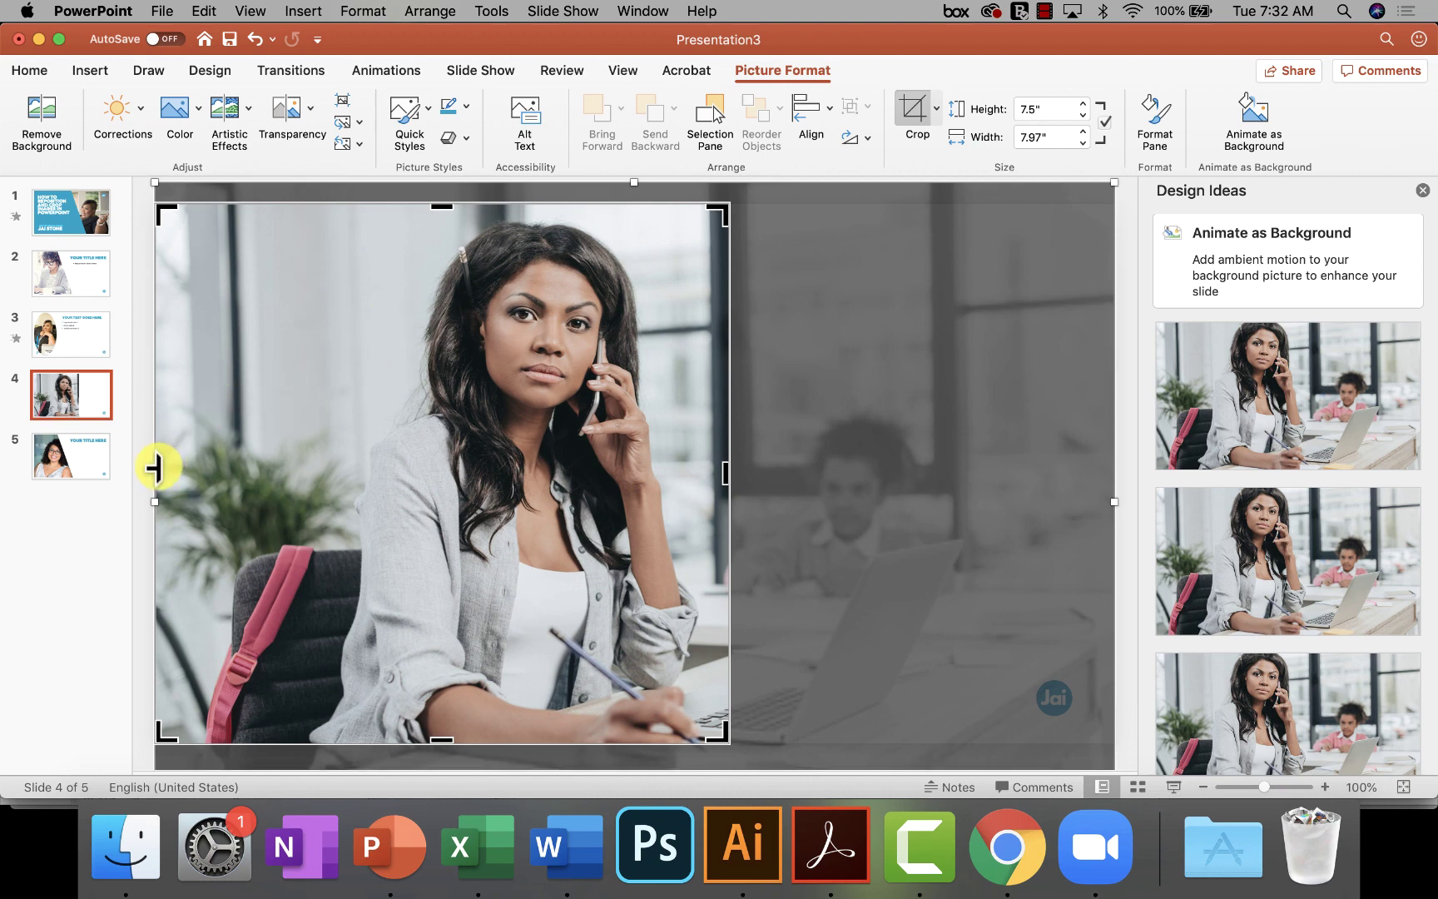
drag(160, 472, 249, 464)
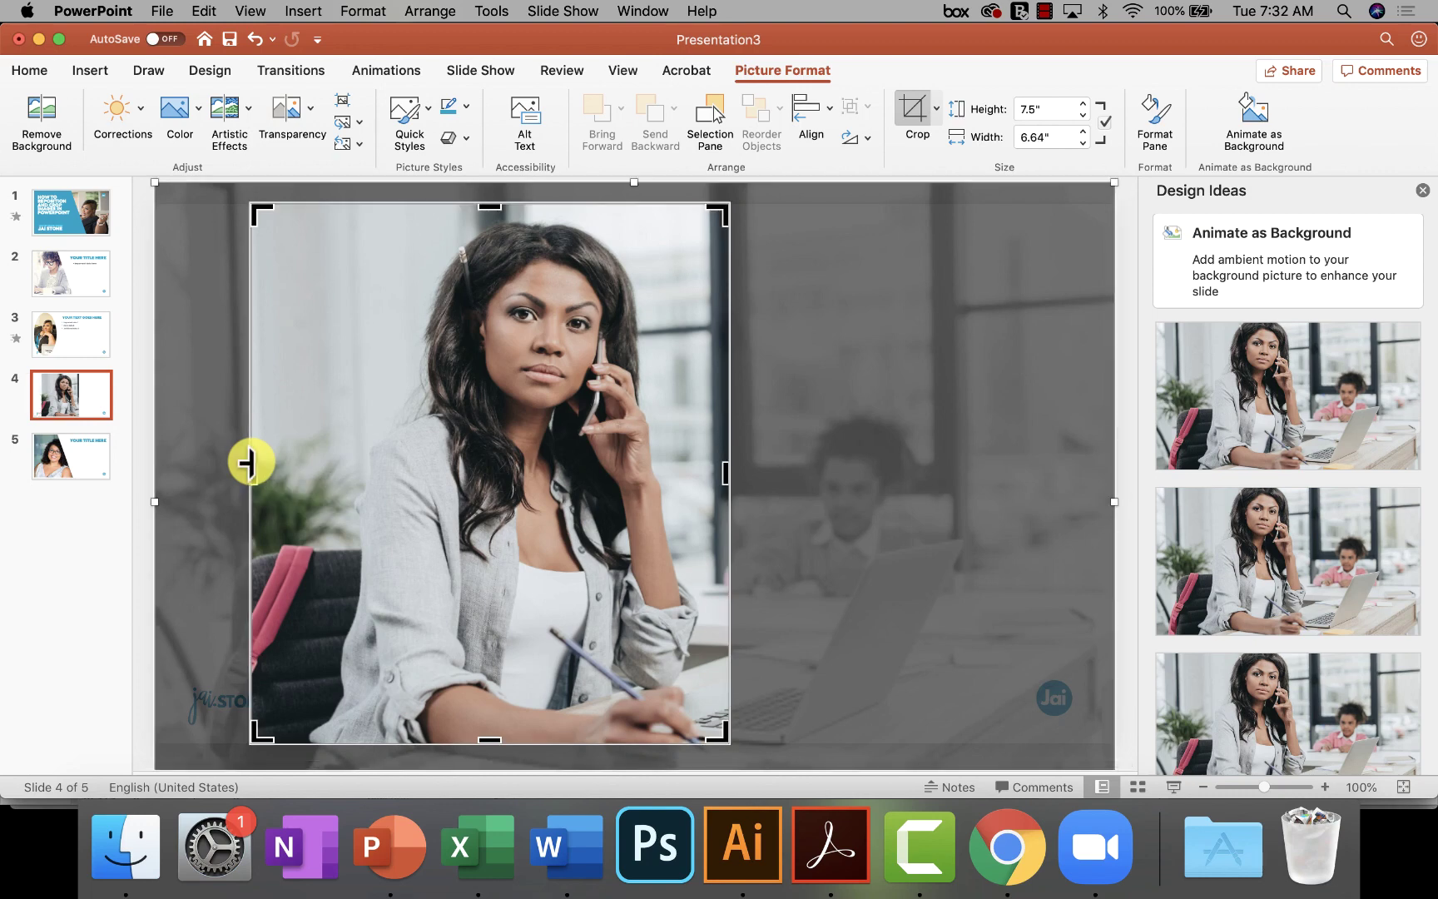
Finish the crop, move the photo to slide 4's top-left corner, then return to slide 1
click(142, 475)
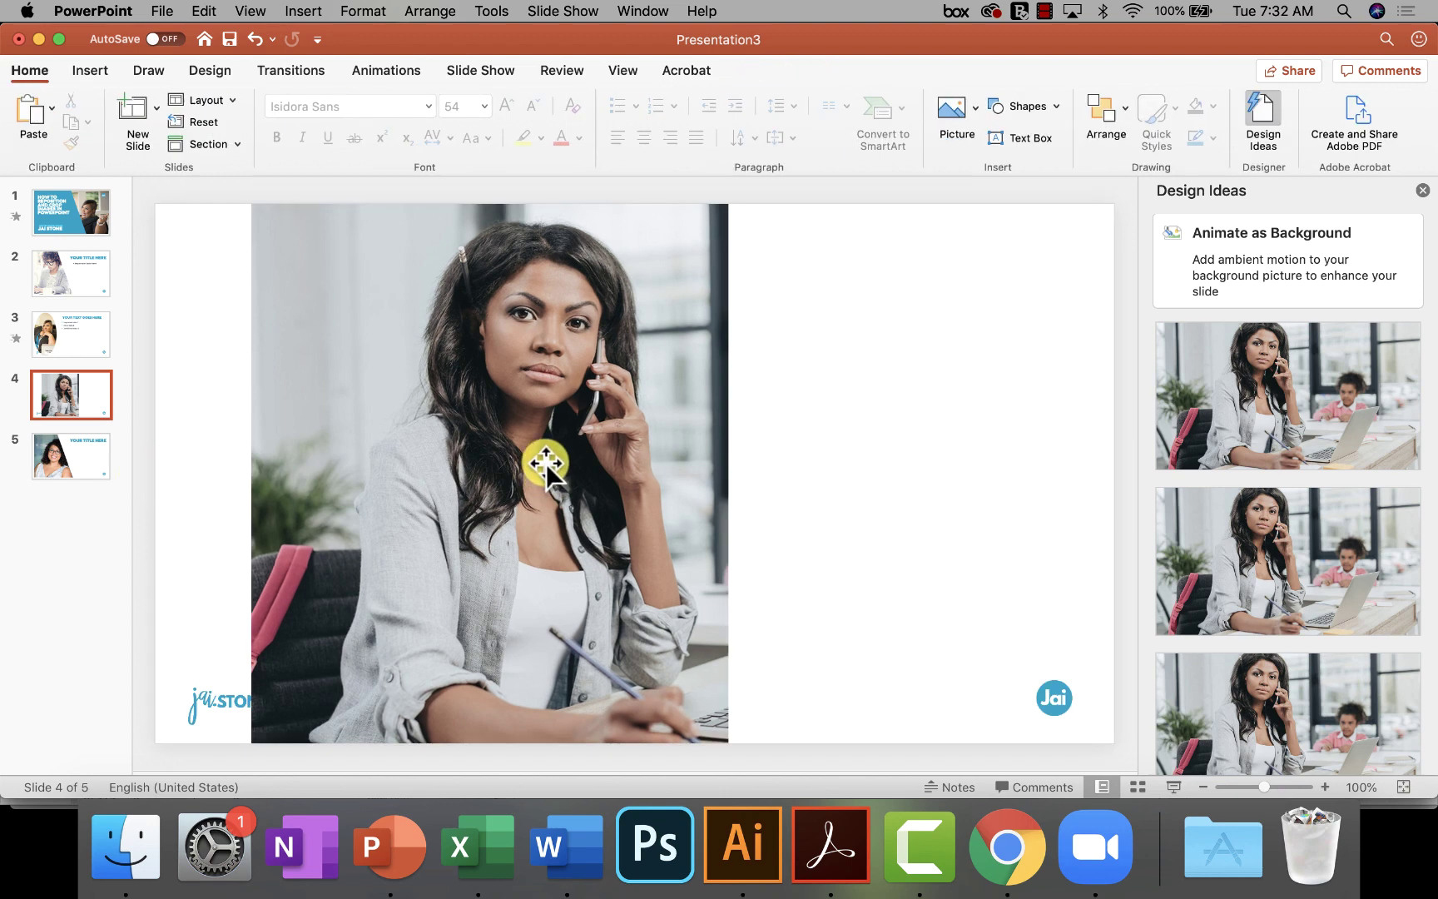
drag(511, 446, 409, 450)
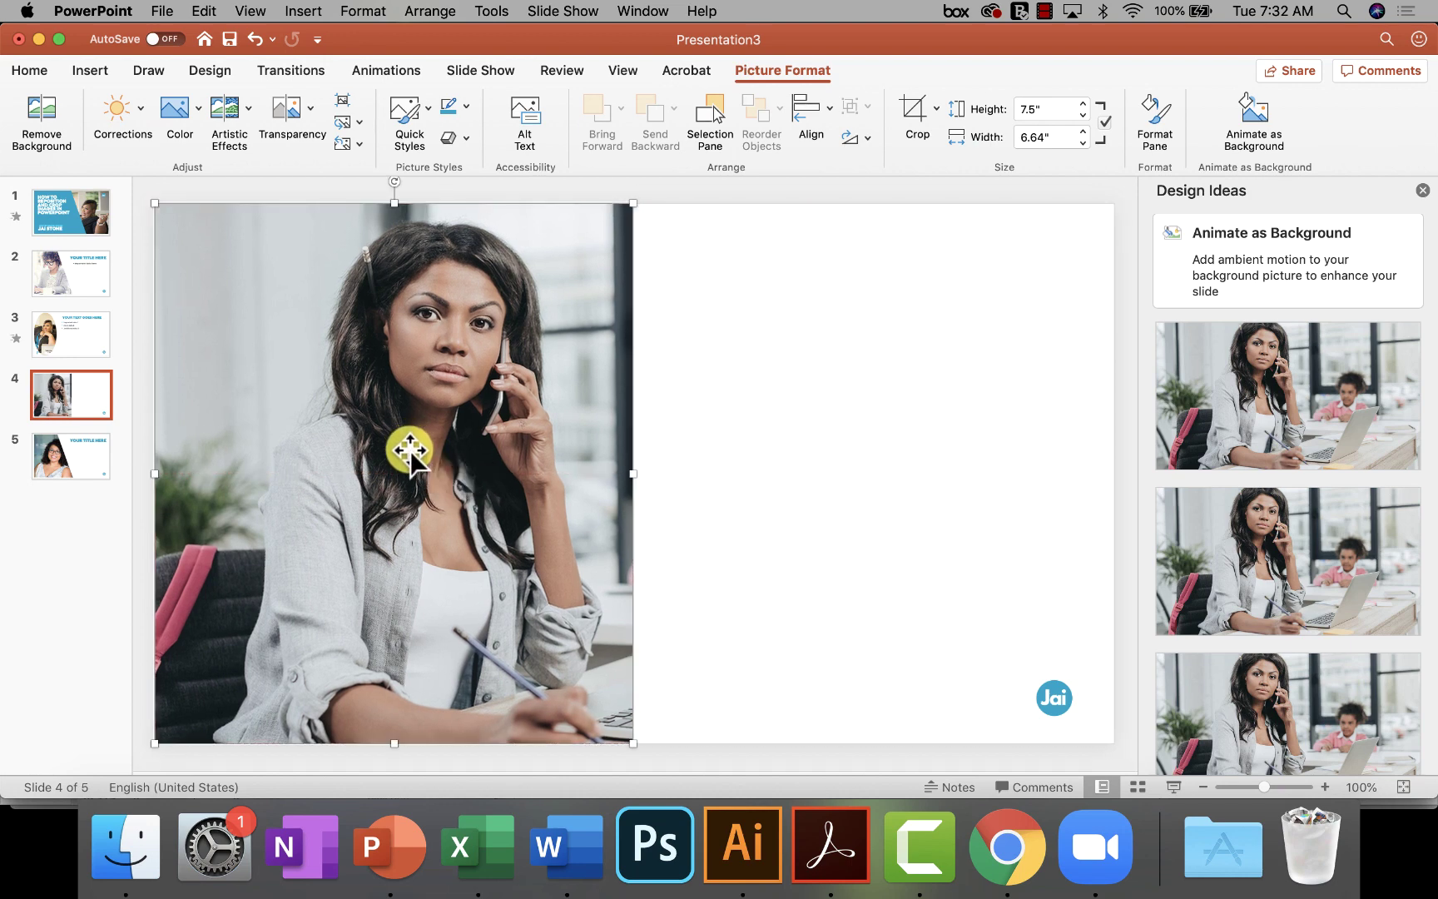
click(804, 520)
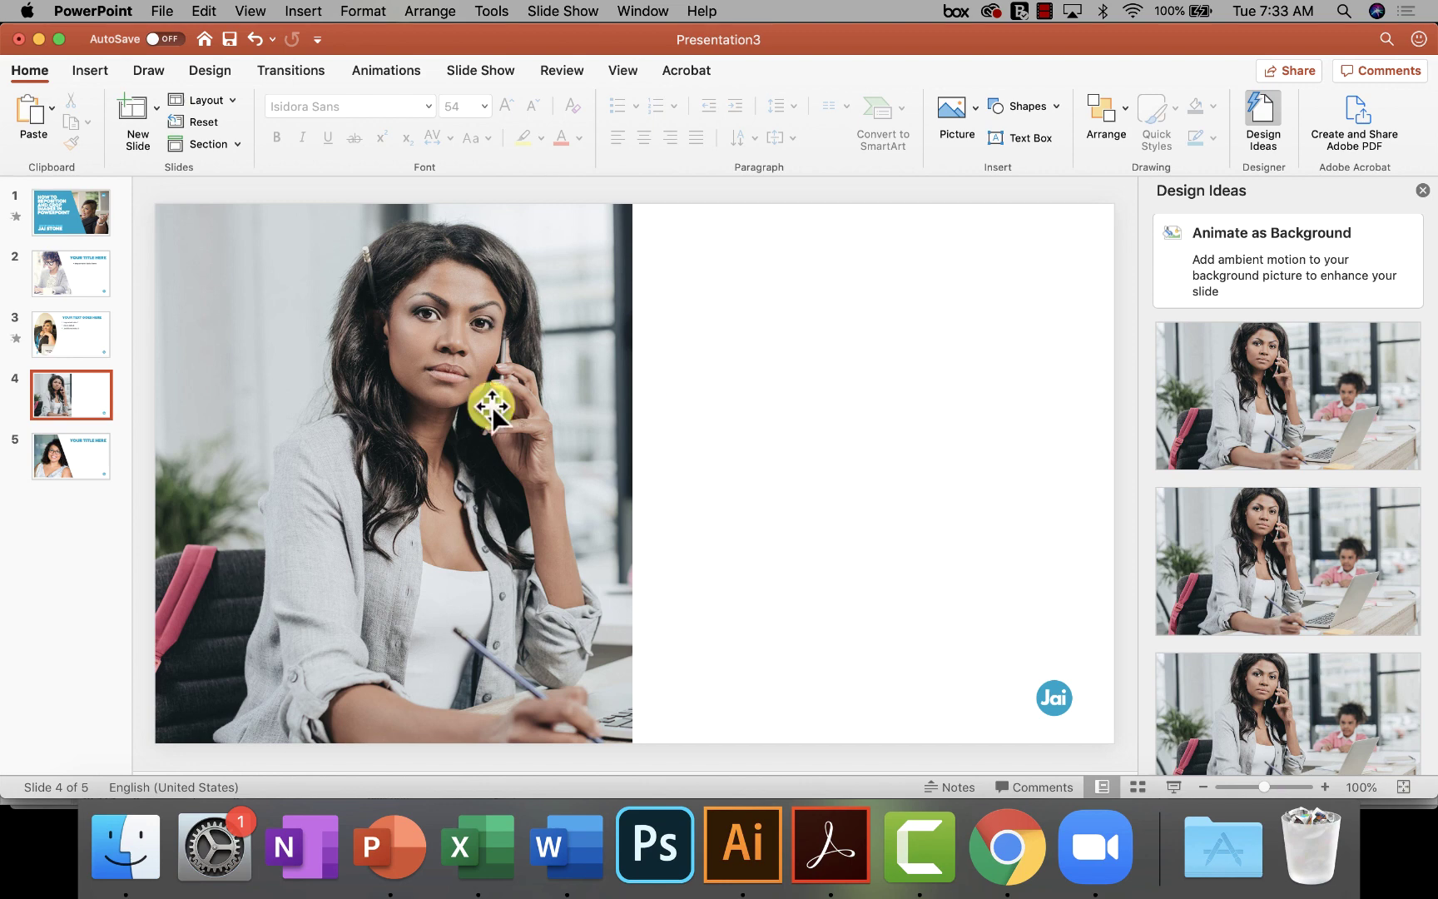
click(60, 215)
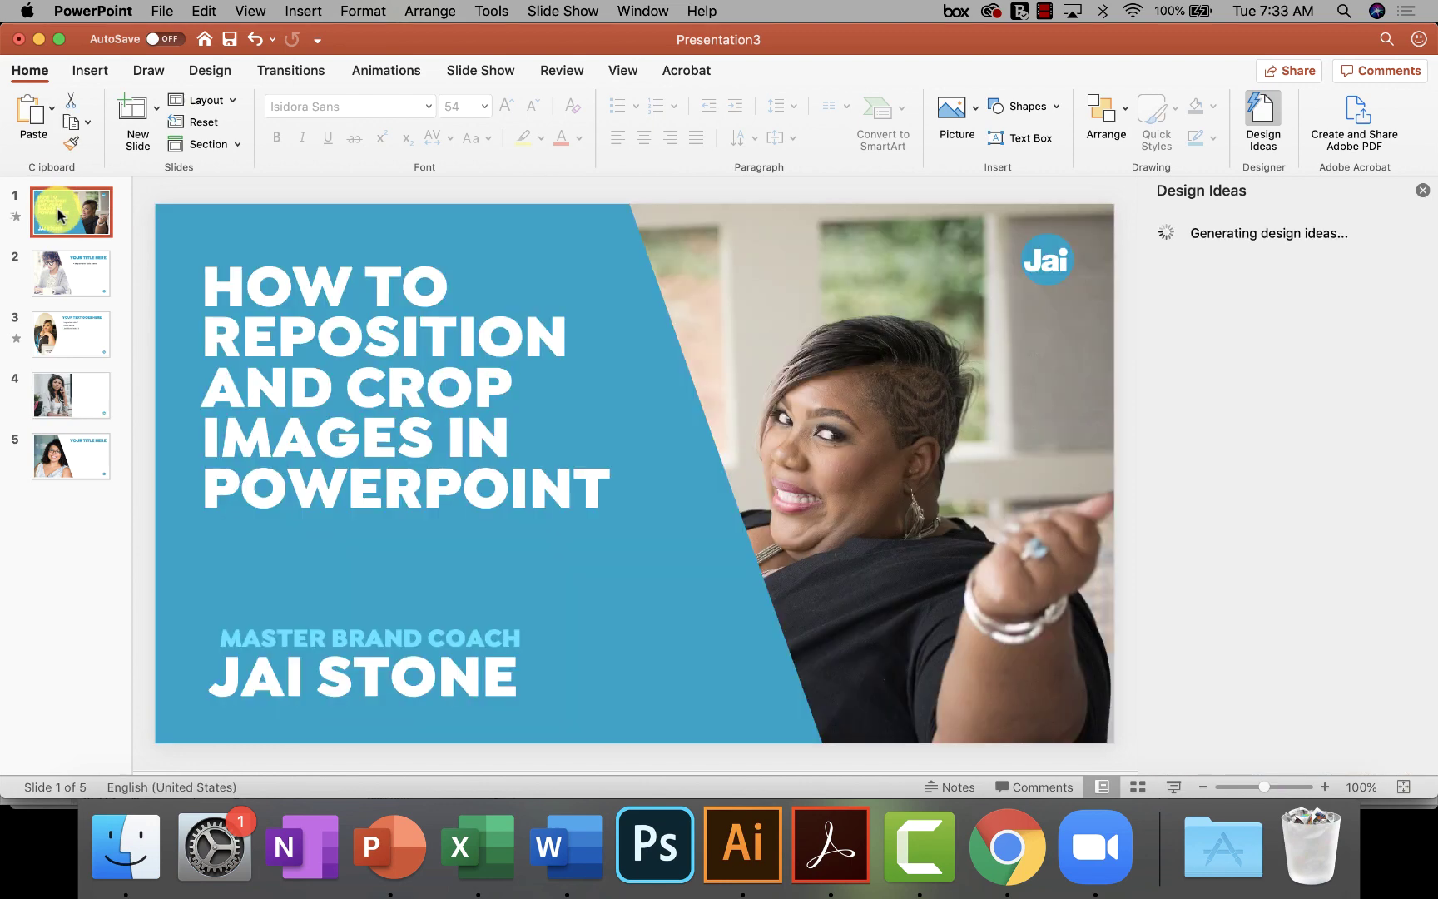